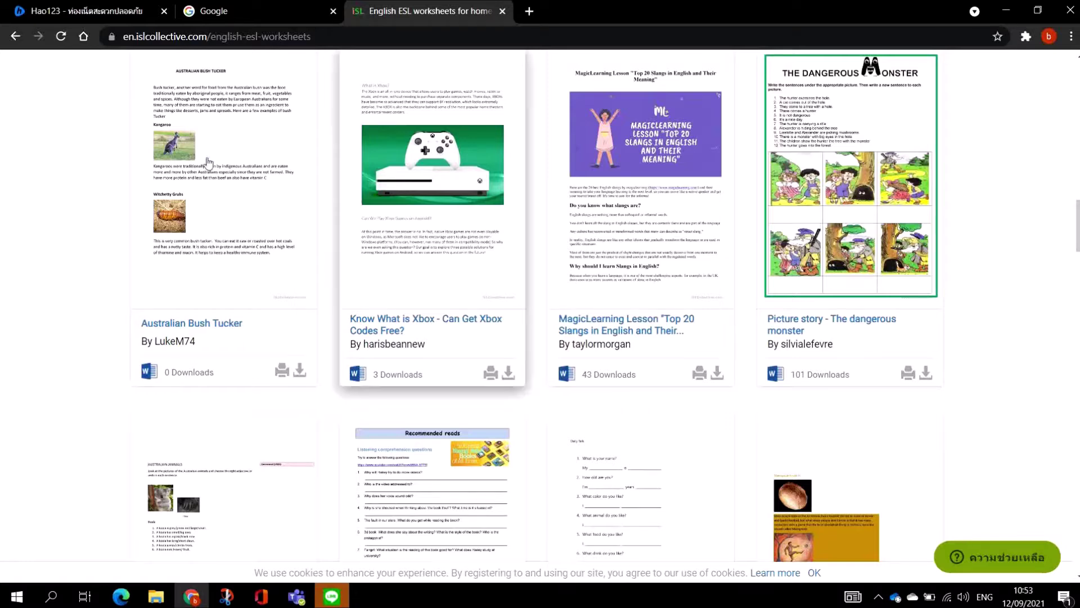
# - Switch to Google, search for office.com and open the Office 365 Login result
pyautogui.click(260, 11)
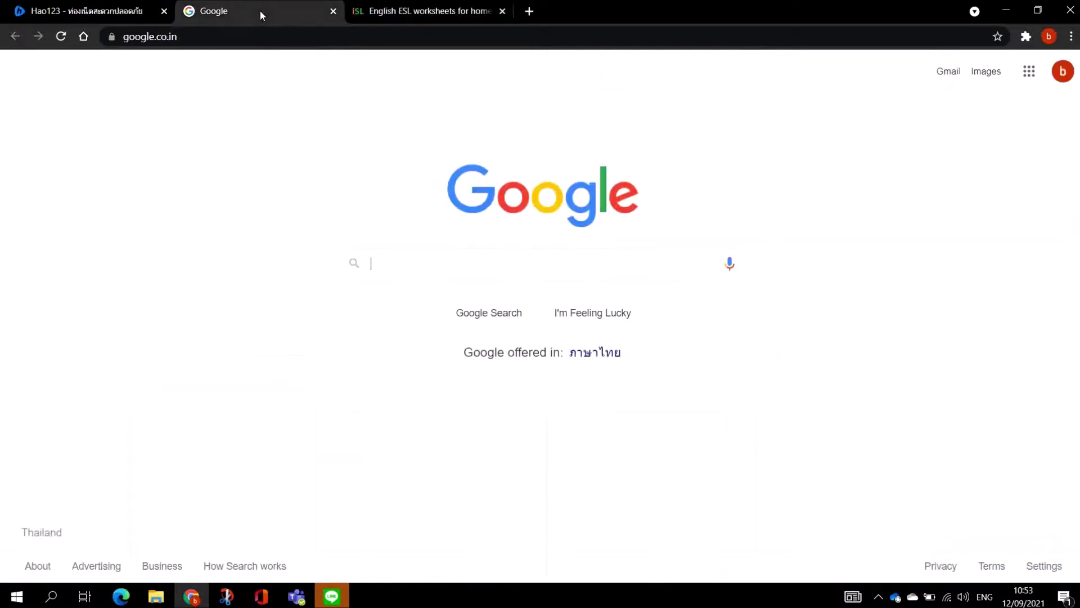
pyautogui.click(520, 264)
pyautogui.write('off')
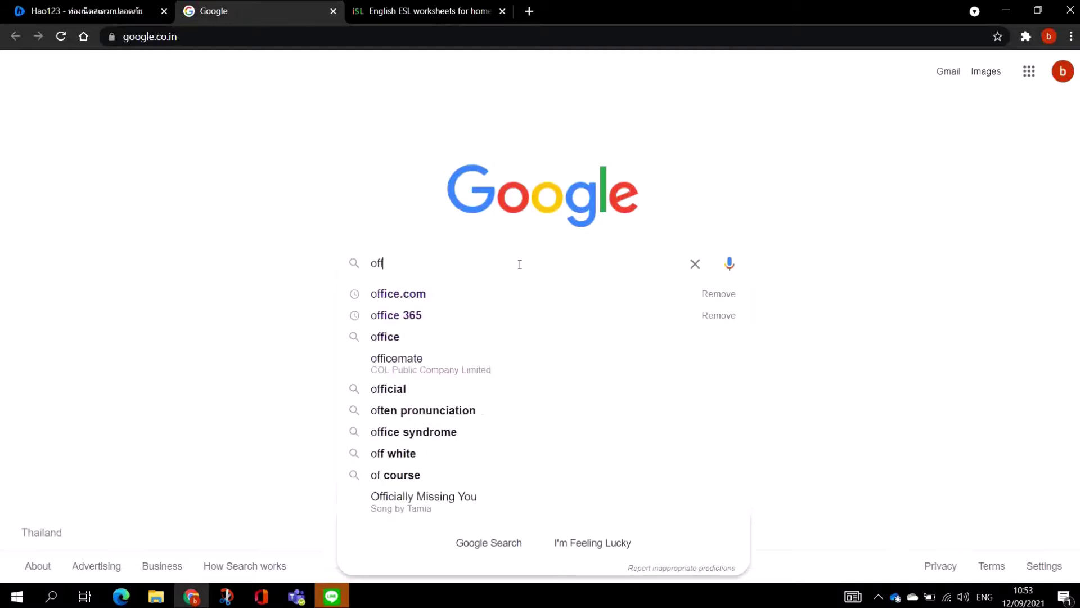
pyautogui.write('ice.com')
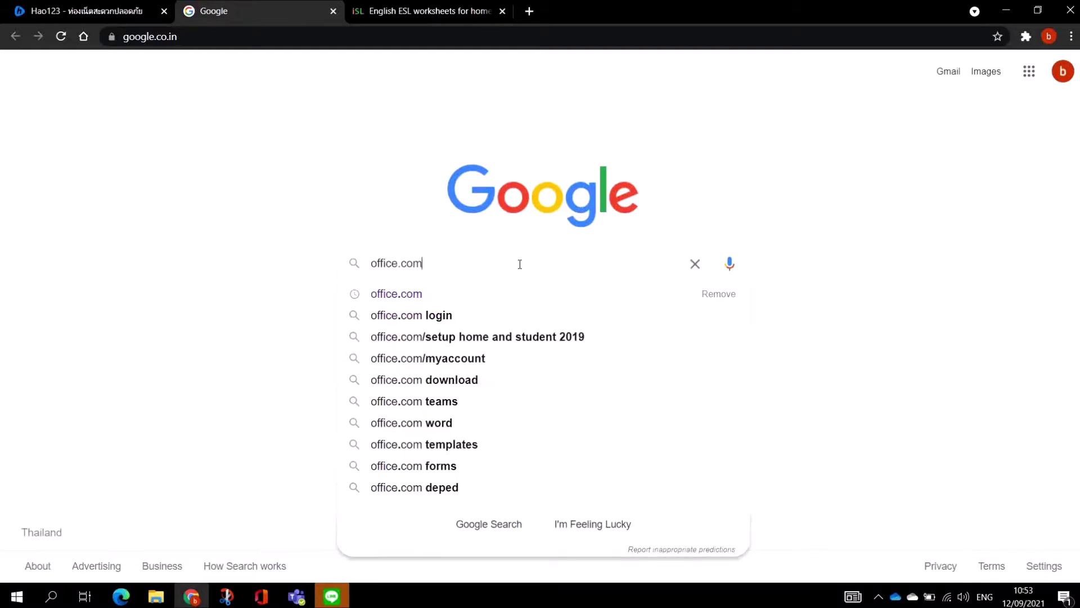
pyautogui.press('Return')
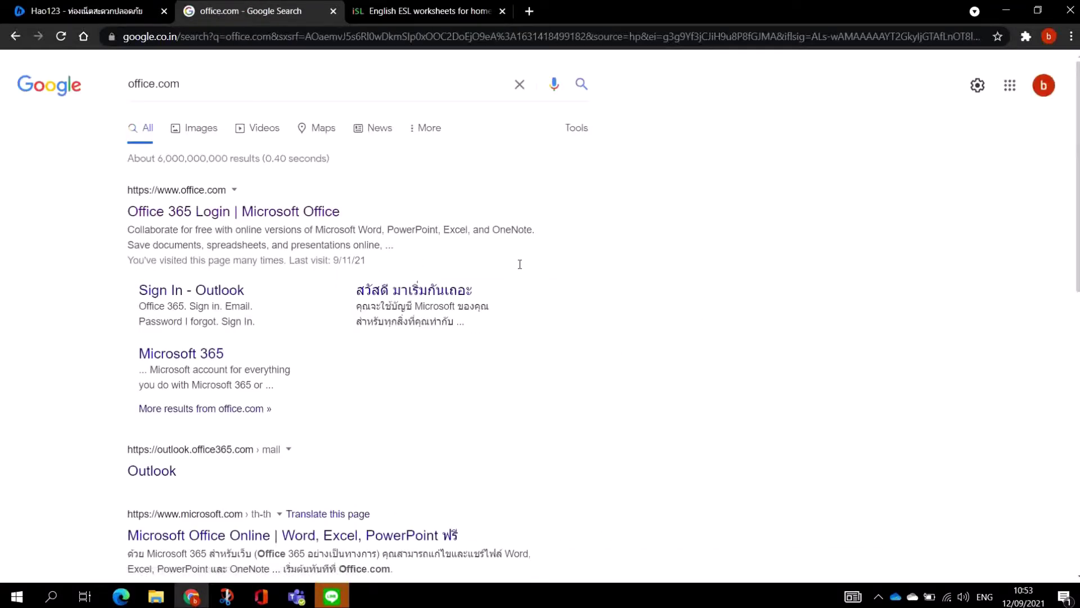
pyautogui.click(259, 215)
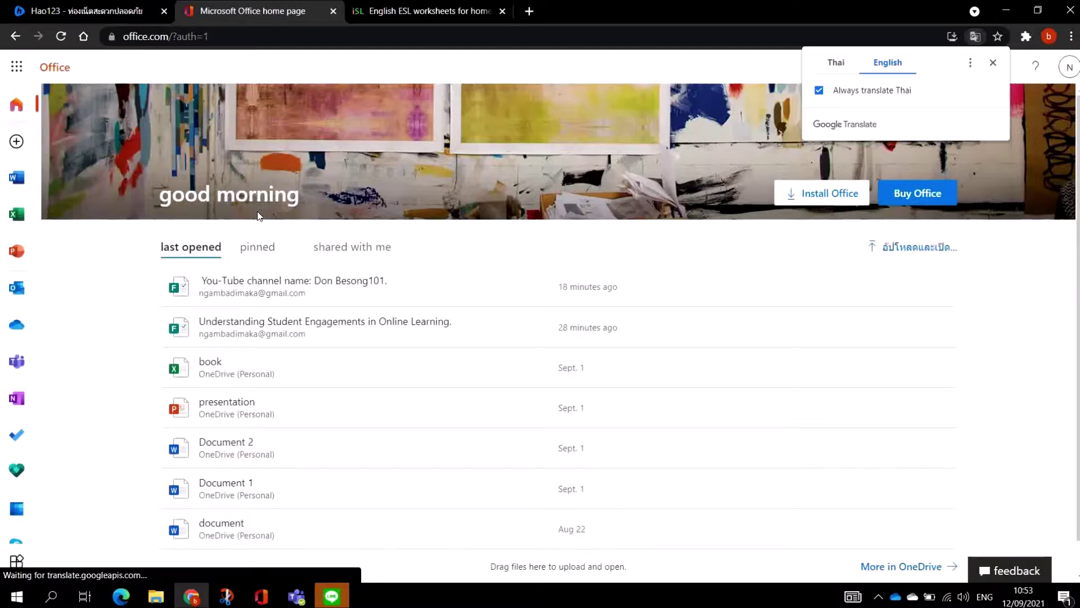
# - Set the Office home page's translation to English and open Forms from the full list of apps
pyautogui.click(836, 62)
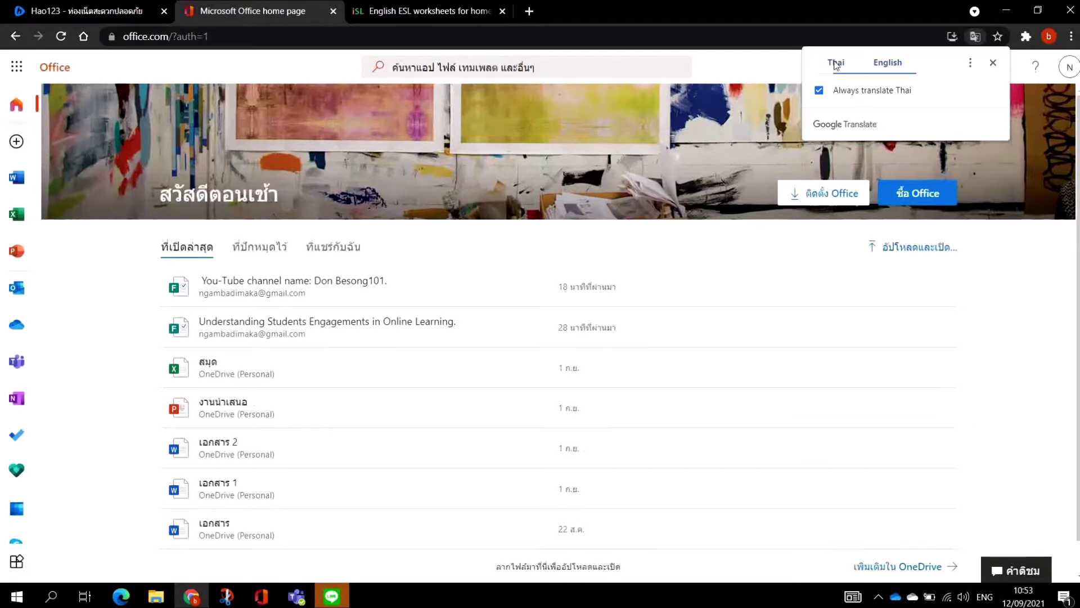
pyautogui.click(887, 62)
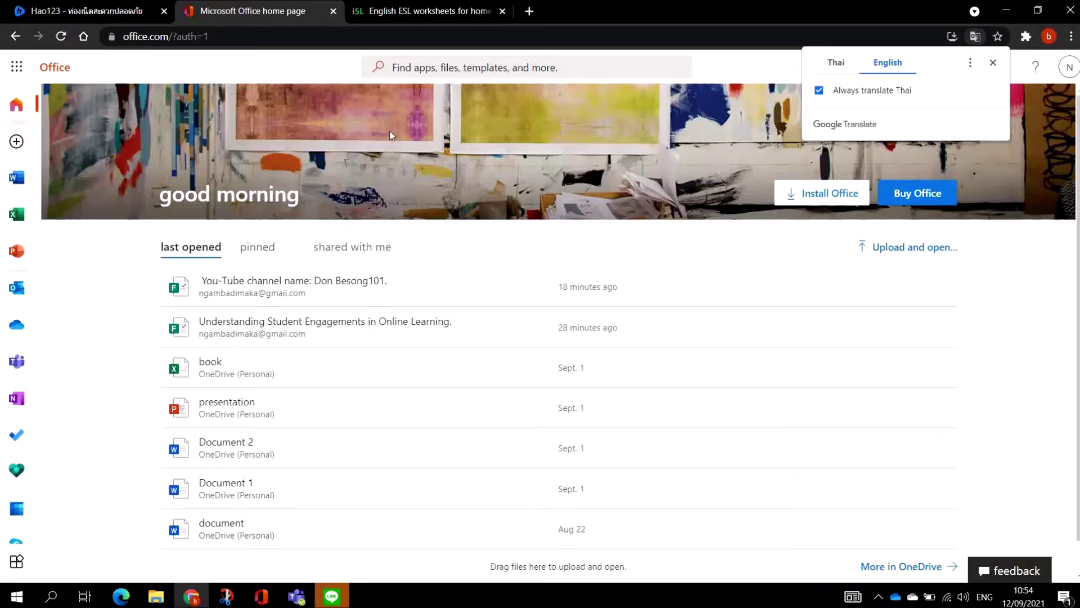
pyautogui.click(18, 65)
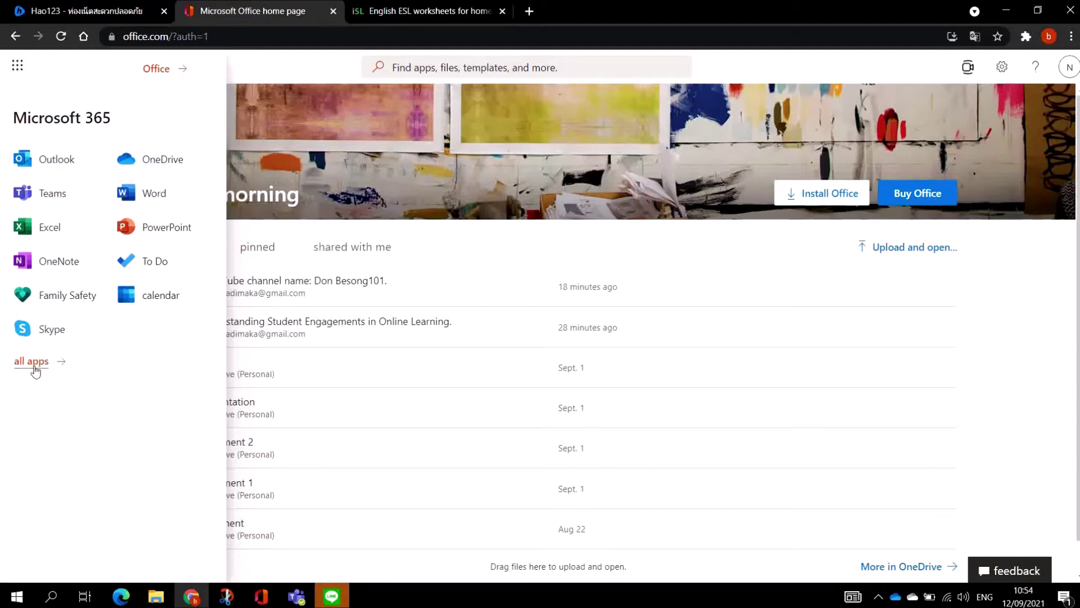
pyautogui.click(51, 364)
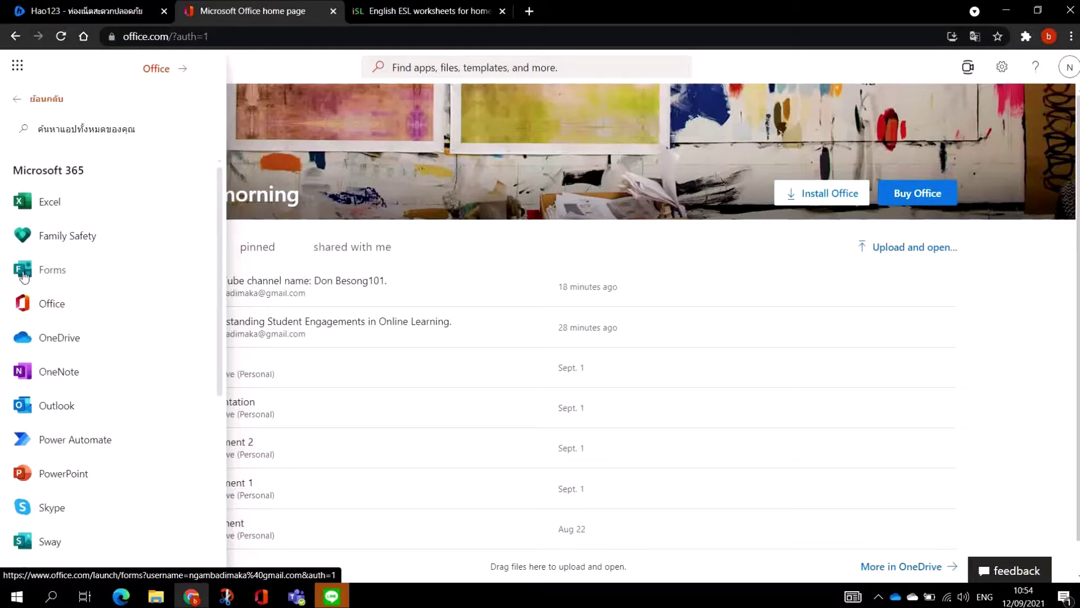
pyautogui.click(64, 275)
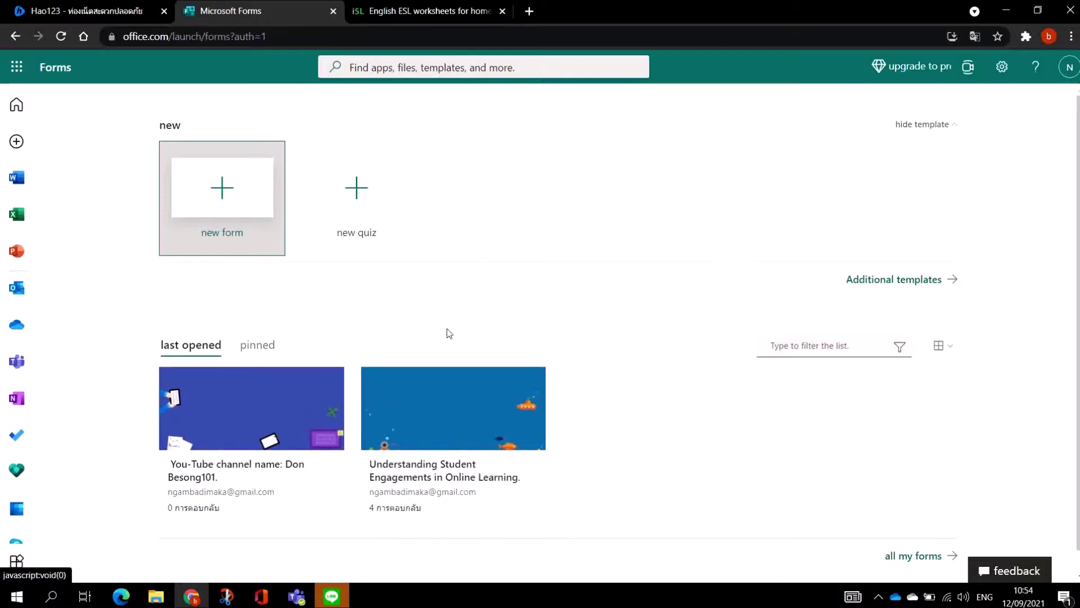
# - Open the existing YouTube channel form, look through all its questions and return to the Forms start page
pyautogui.click(252, 412)
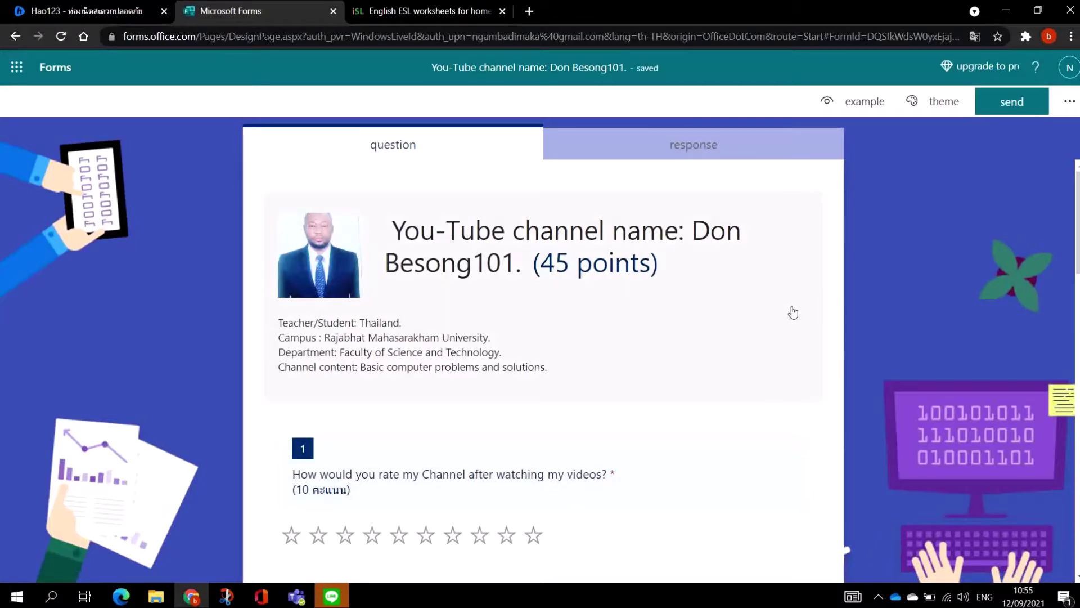
pyautogui.scroll(-5, 853, 278)
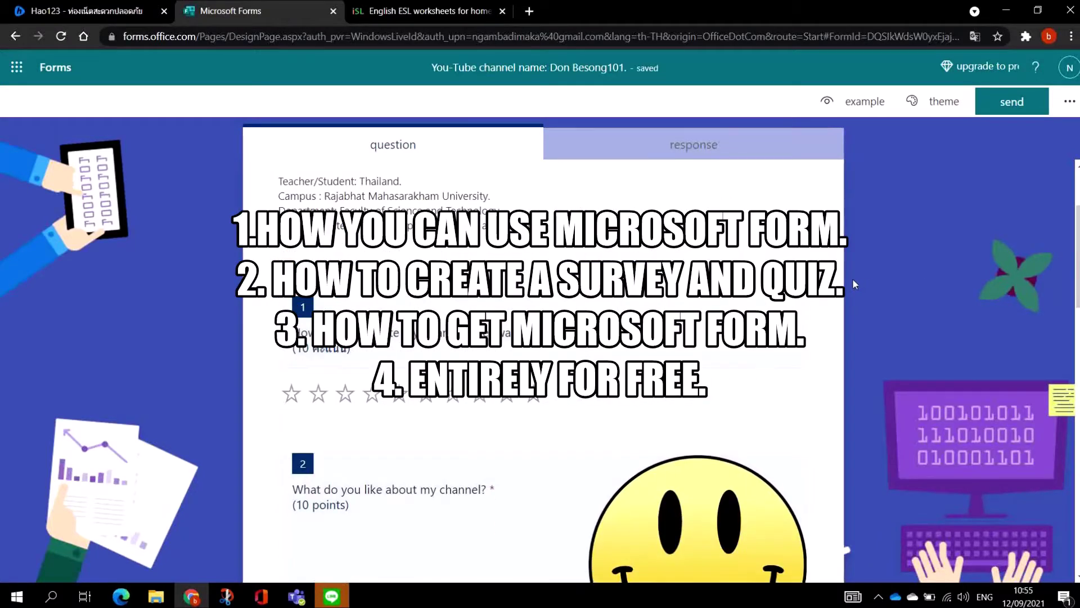
pyautogui.scroll(-7, 543, 354)
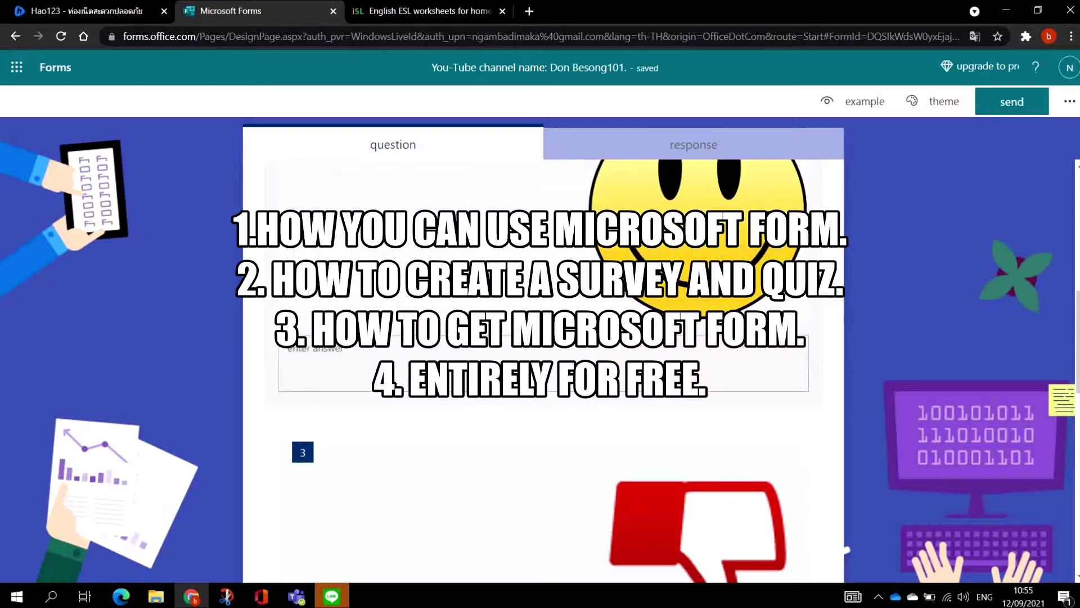
pyautogui.scroll(-10, 846, 549)
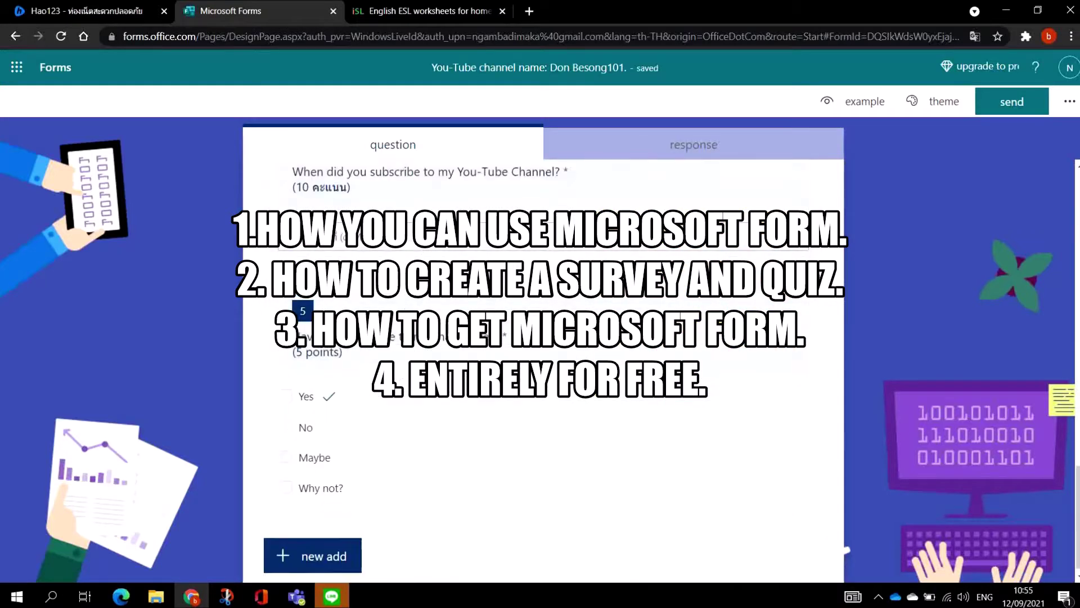
pyautogui.scroll(20, 817, 280)
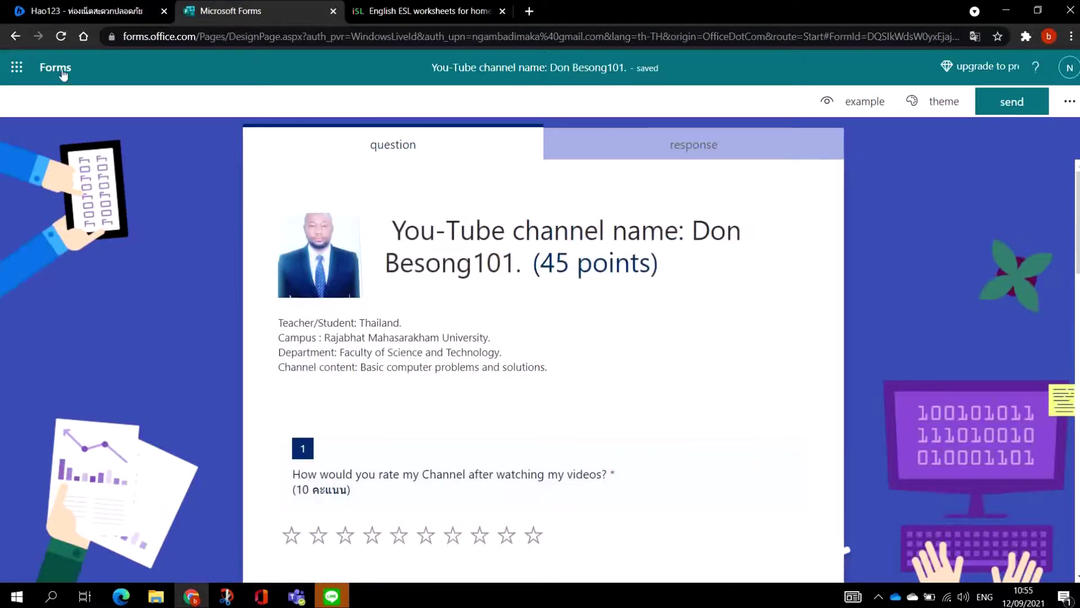
pyautogui.click(62, 71)
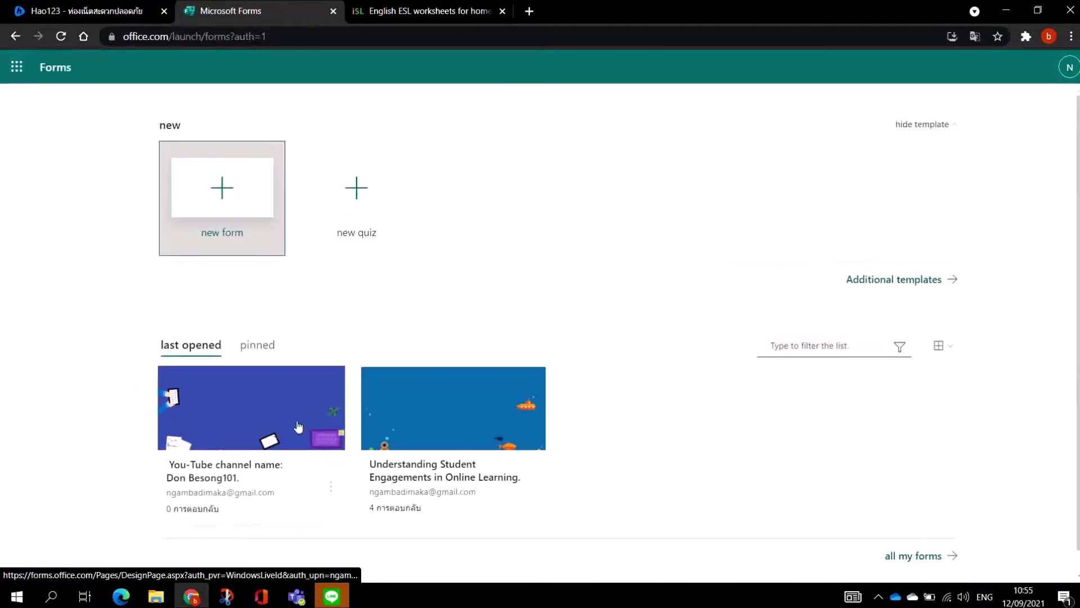
# - Open the form "Understanding Student Engagements in Online Learning." and examine the response summary for all its questions
pyautogui.click(456, 413)
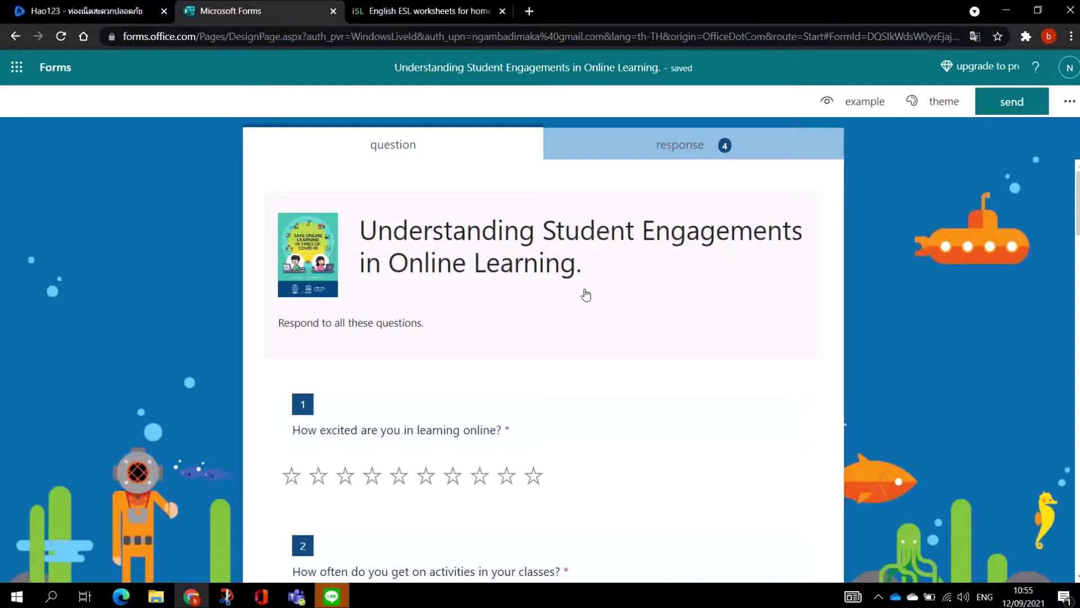
pyautogui.click(397, 147)
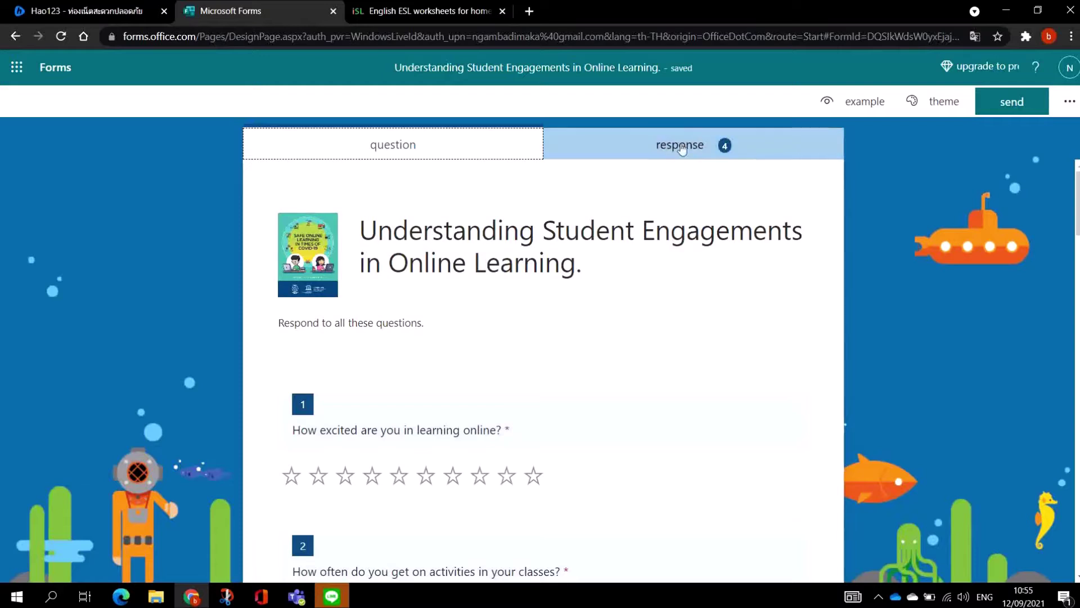
pyautogui.click(726, 147)
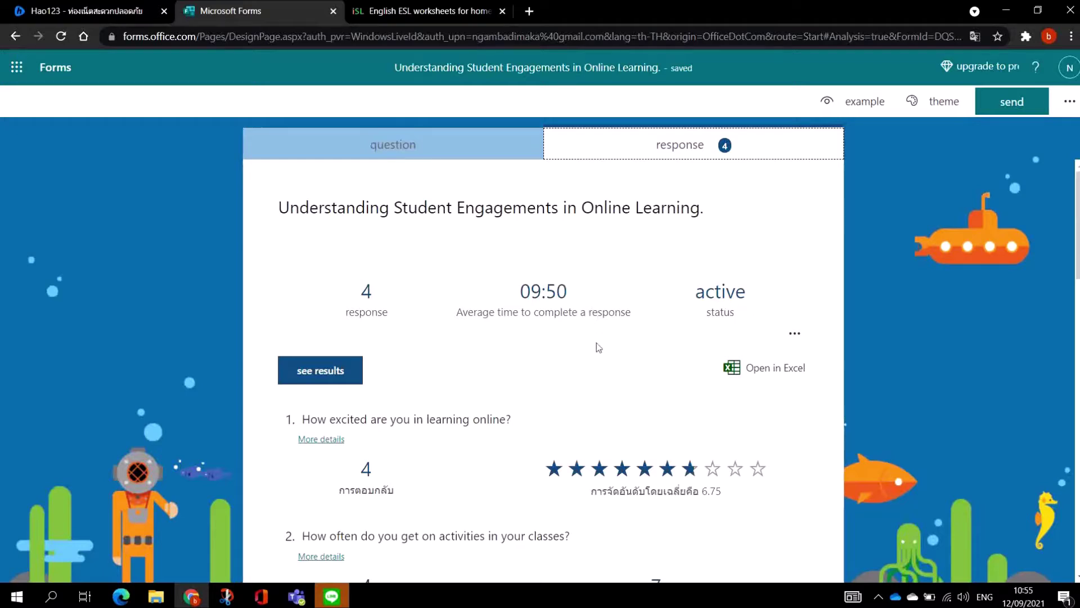
pyautogui.scroll(-3, 477, 290)
pyautogui.scroll(-2, 501, 294)
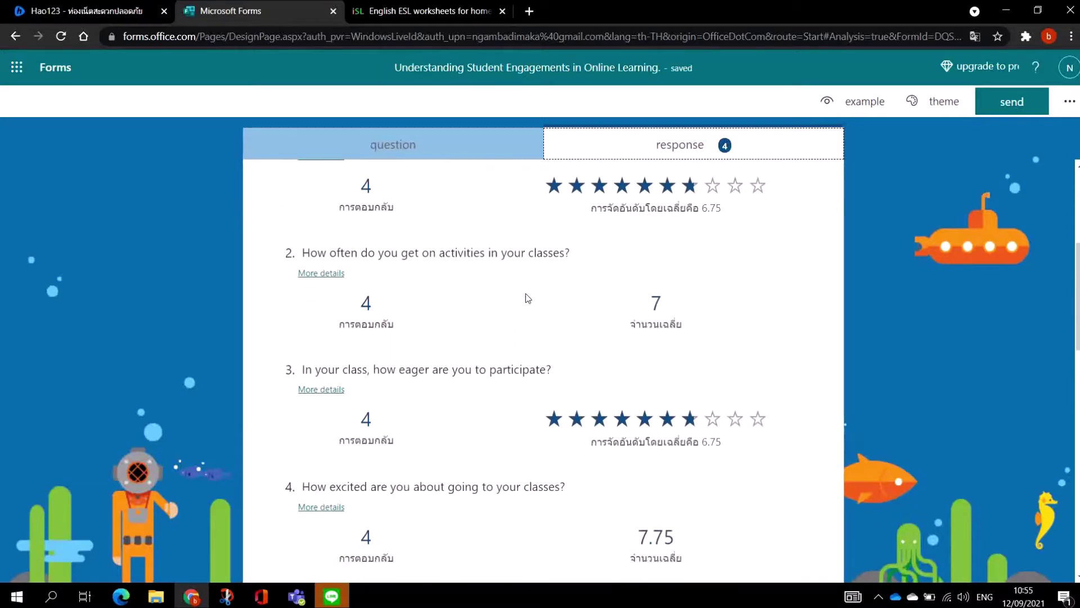
pyautogui.scroll(1, 571, 272)
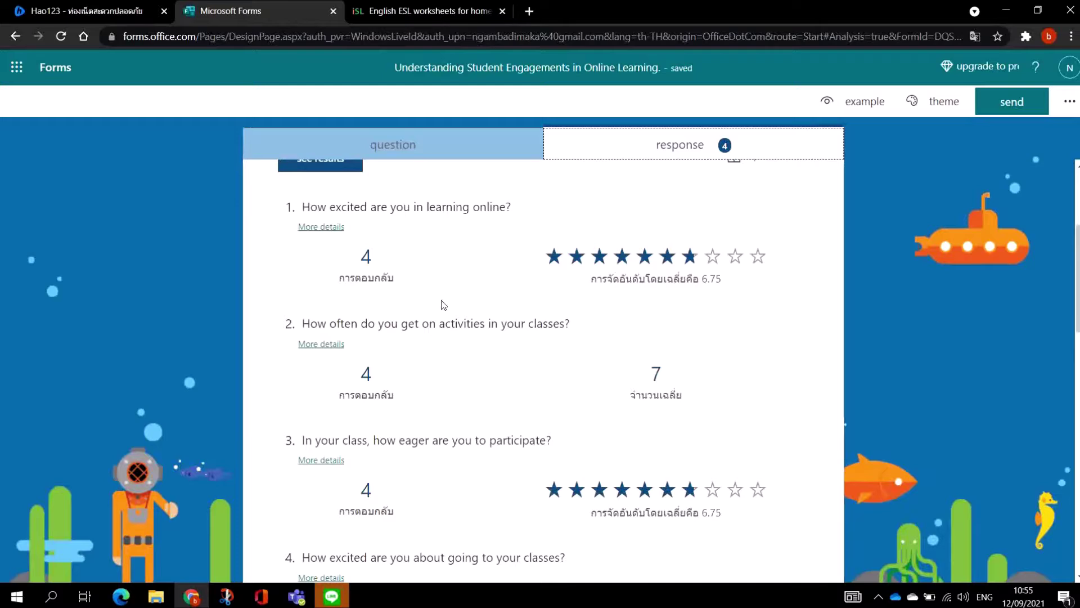
pyautogui.scroll(-6, 591, 299)
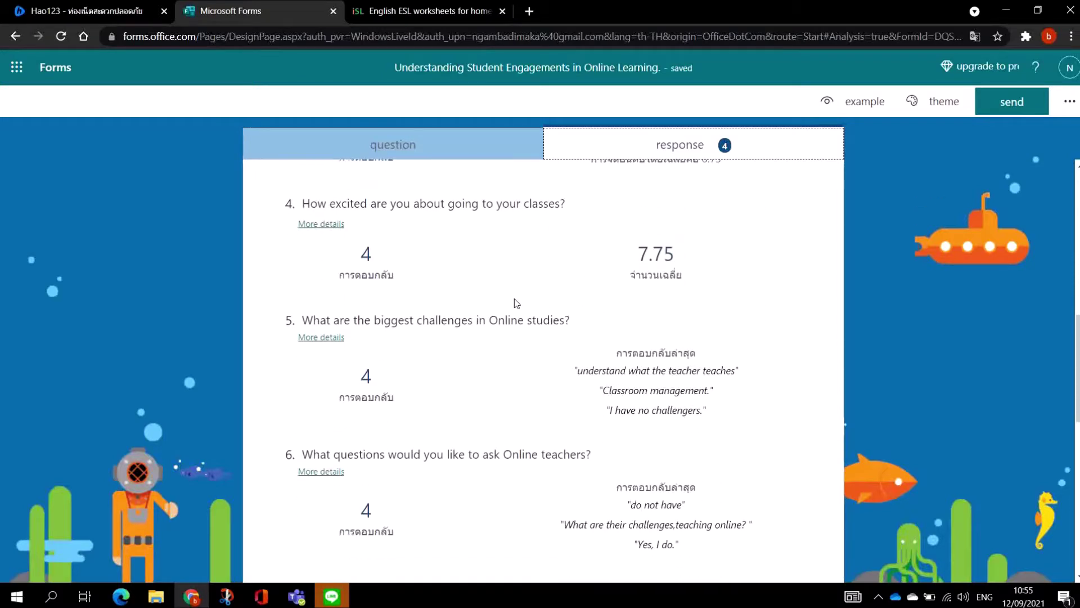
pyautogui.scroll(-10, 517, 303)
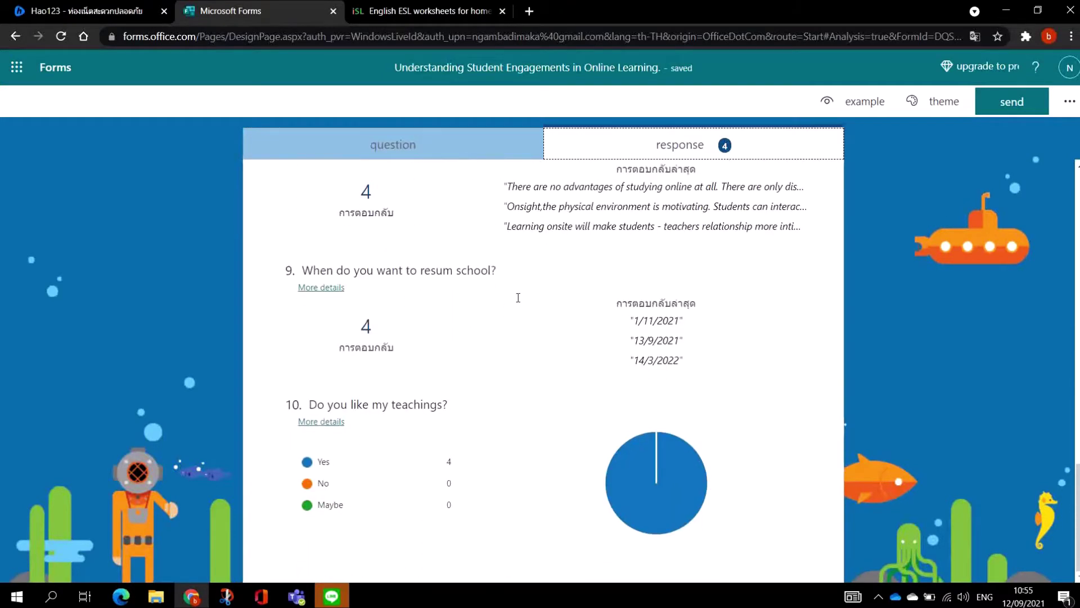
pyautogui.scroll(20, 557, 405)
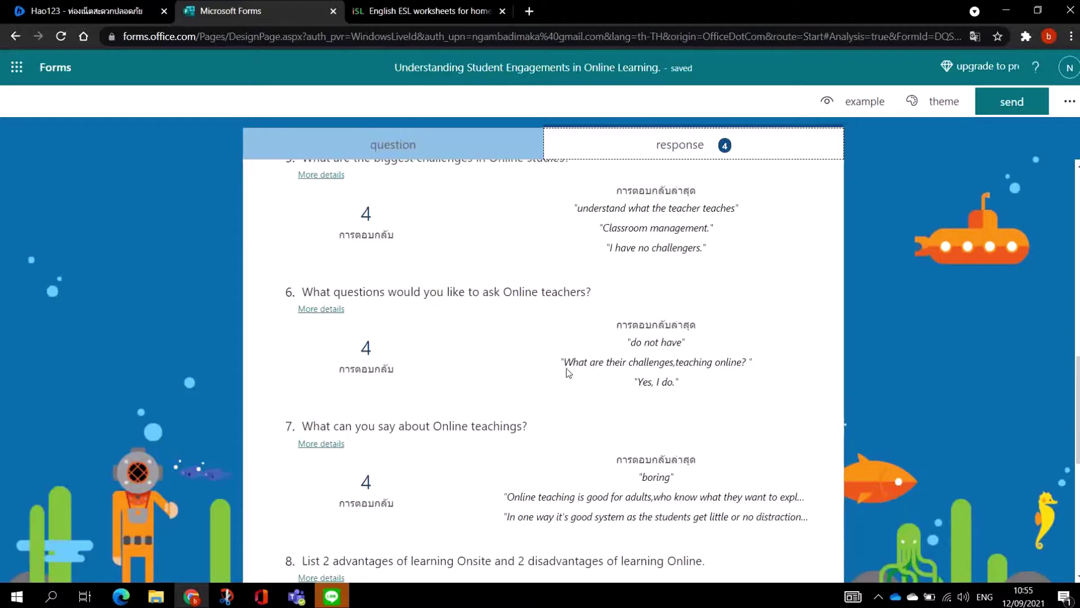
# - Create a new blank form from the Forms start page and display its editing page in English
pyautogui.click(45, 69)
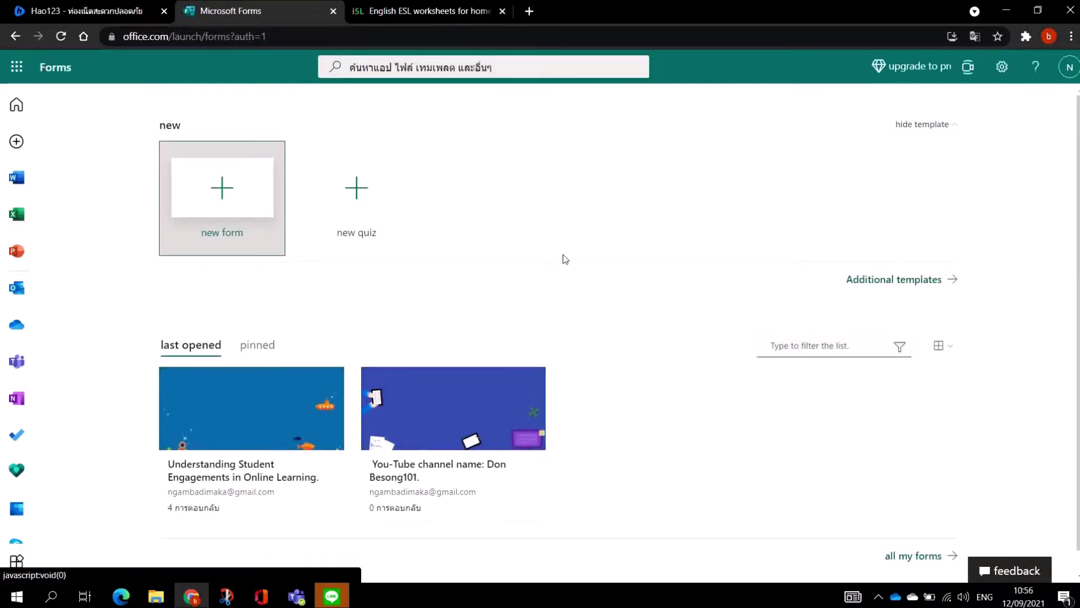
pyautogui.click(225, 195)
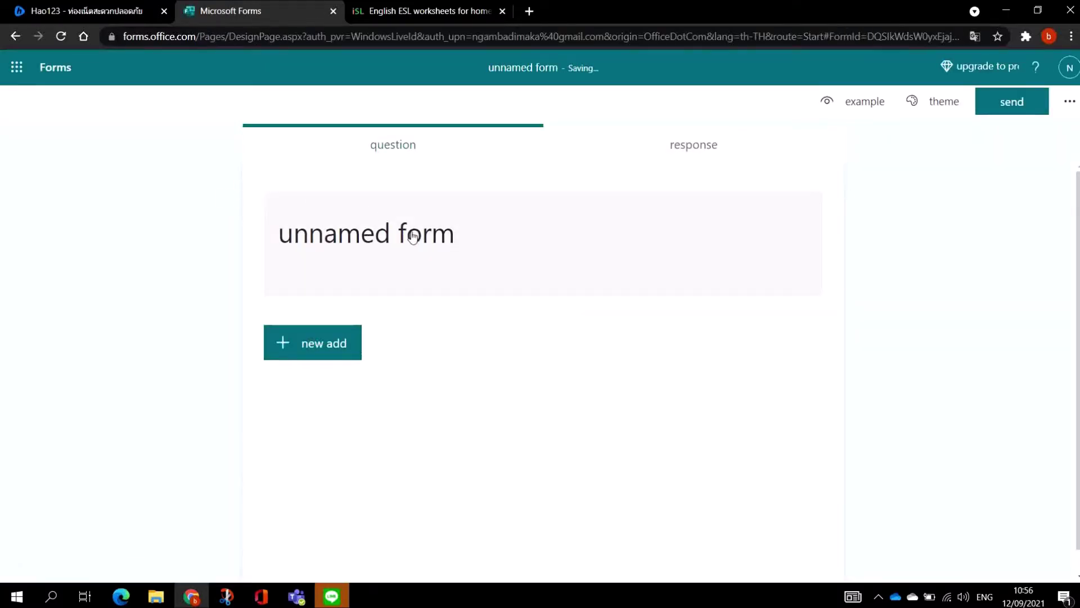
pyautogui.click(445, 241)
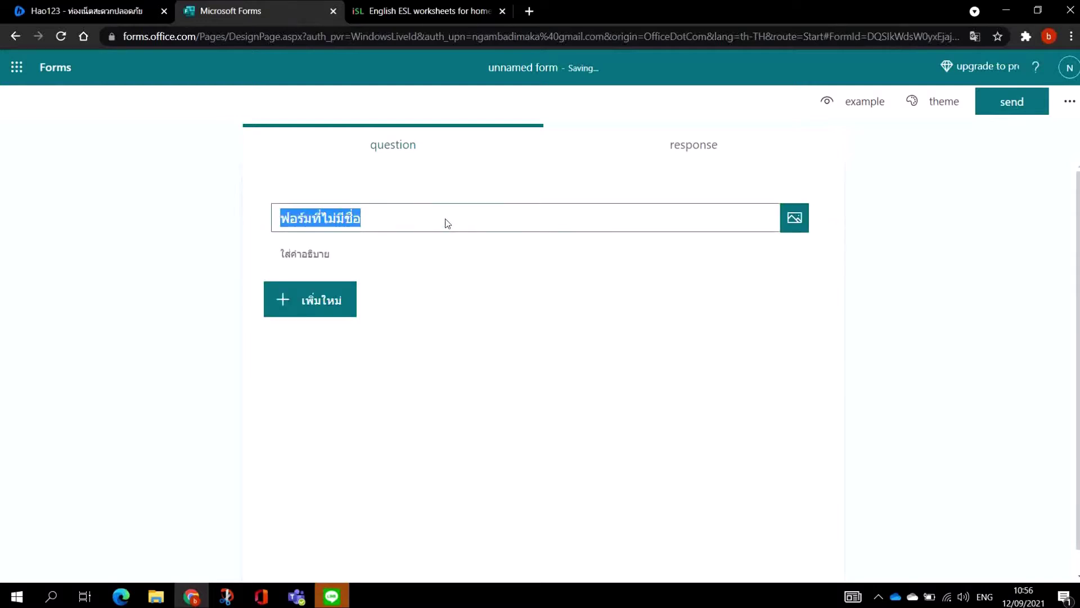
pyautogui.click(445, 214)
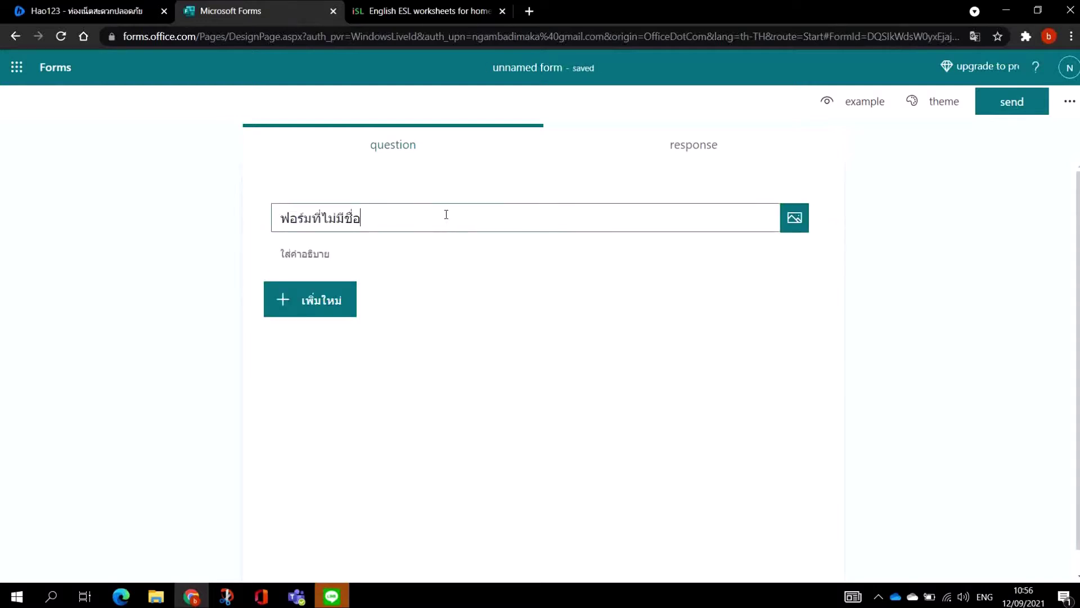
pyautogui.click(974, 37)
pyautogui.click(850, 62)
pyautogui.click(886, 62)
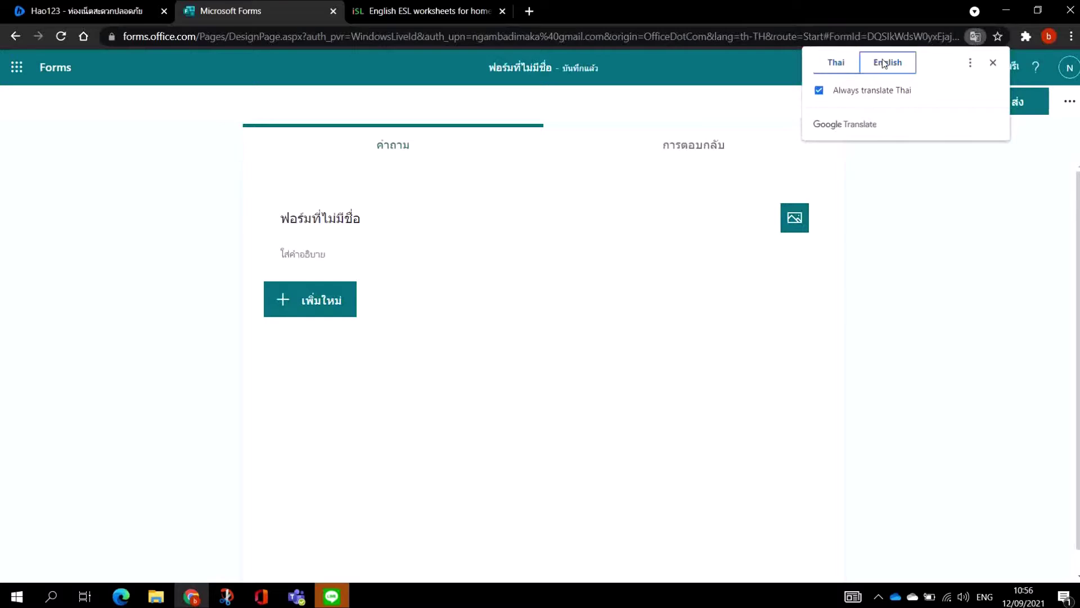
# - Replace the new form's default title with "Self introduction."
pyautogui.click(417, 214)
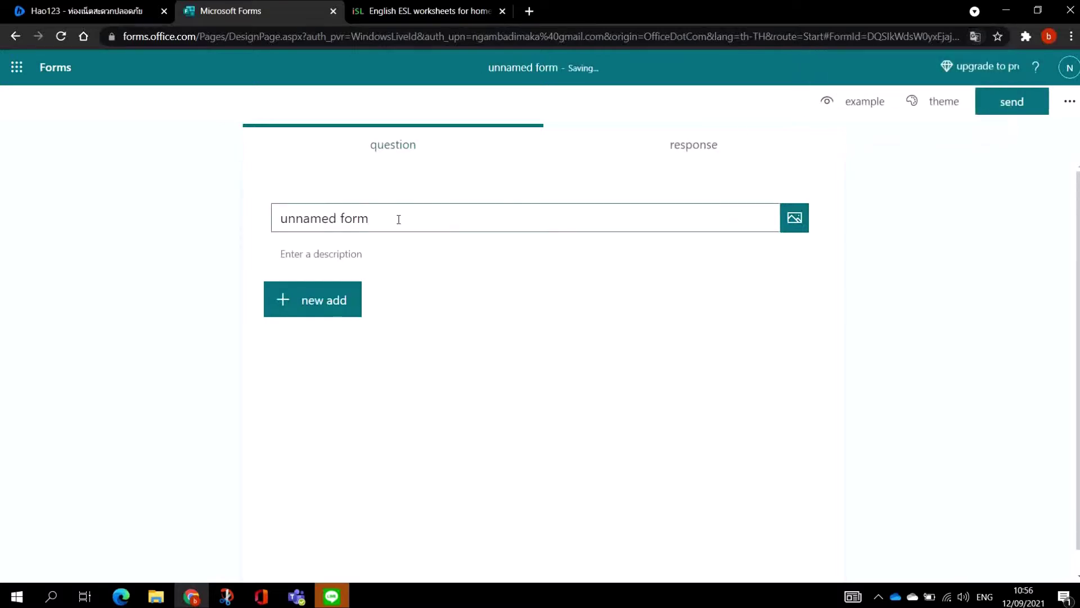
pyautogui.press('BackSpace')
pyautogui.press('BackSpace')
pyautogui.press('BackSpace')
pyautogui.press('BackSpace')
pyautogui.press('BackSpace')
pyautogui.press('BackSpace')
pyautogui.press('BackSpace')
pyautogui.press('BackSpace')
pyautogui.press('BackSpace')
pyautogui.press('BackSpace')
pyautogui.press('BackSpace')
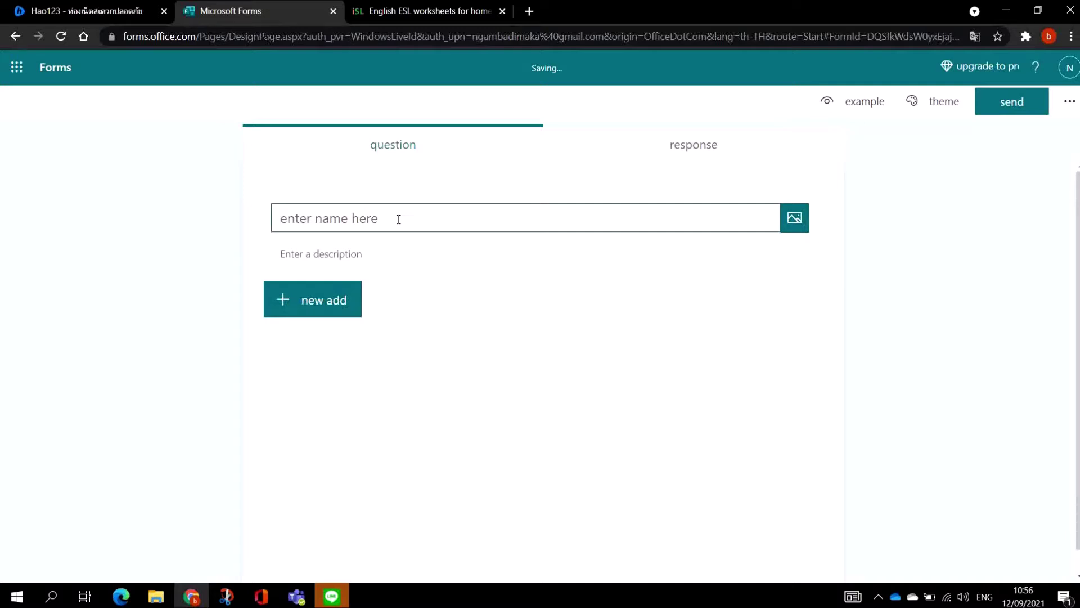
pyautogui.write('Se')
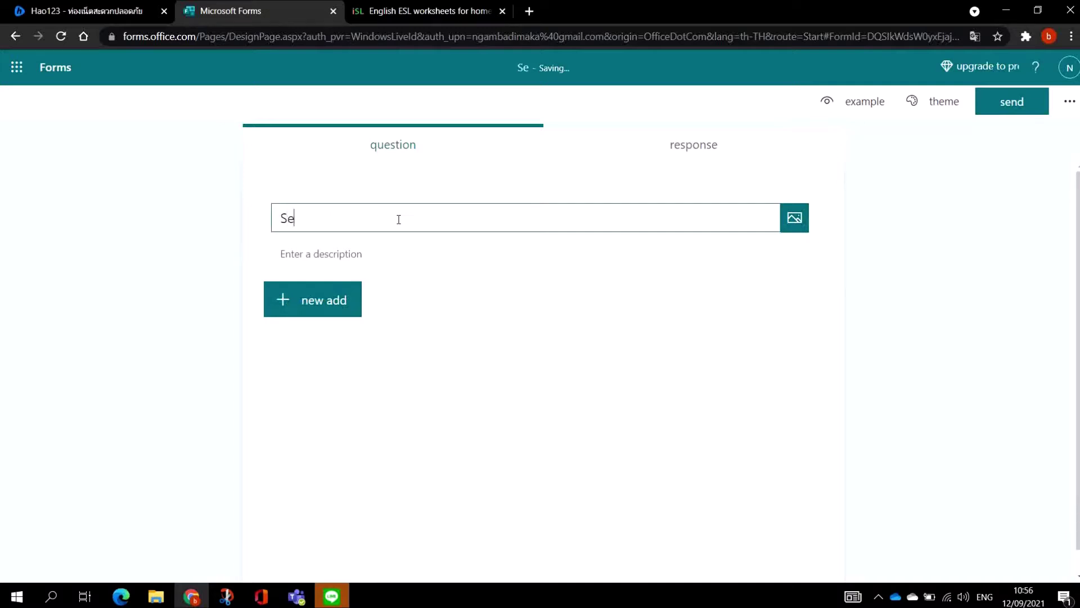
pyautogui.write('lf introduction')
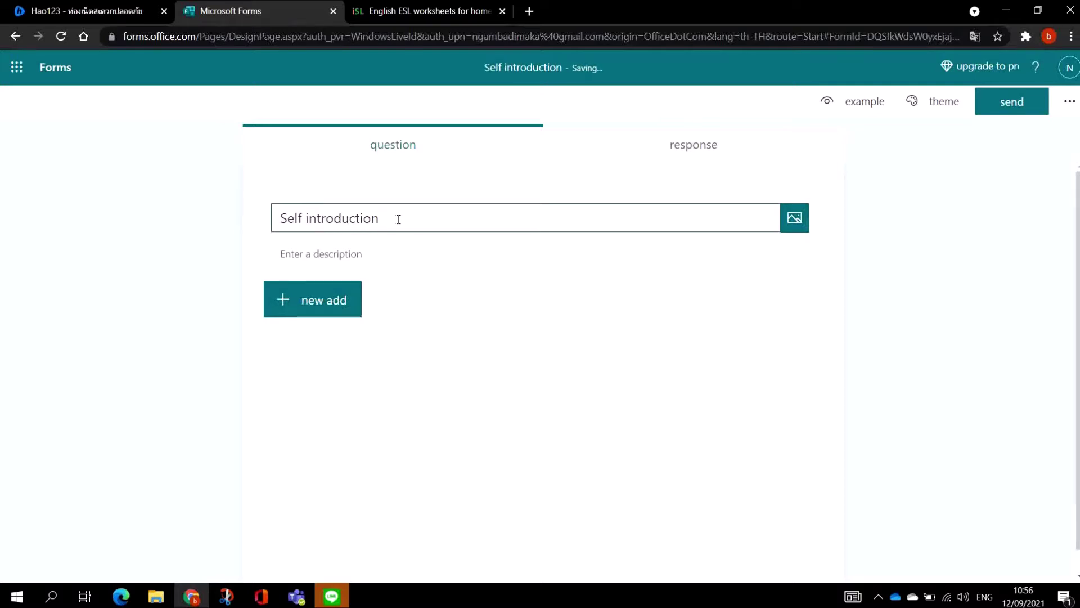
pyautogui.write('.')
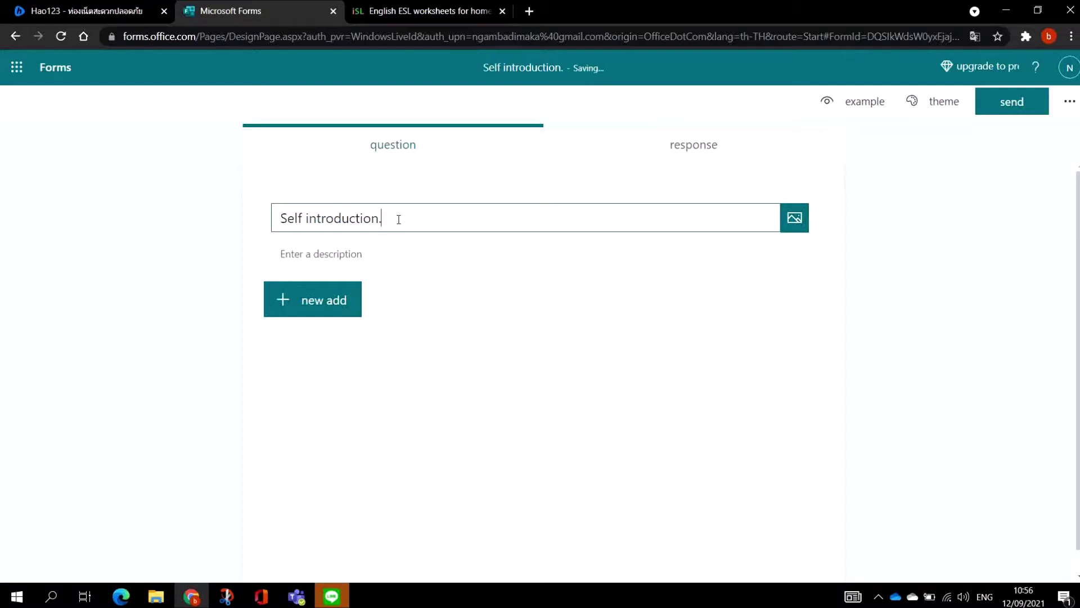
# - Add the description "Please, answer all these questions." below the form title
pyautogui.click(373, 254)
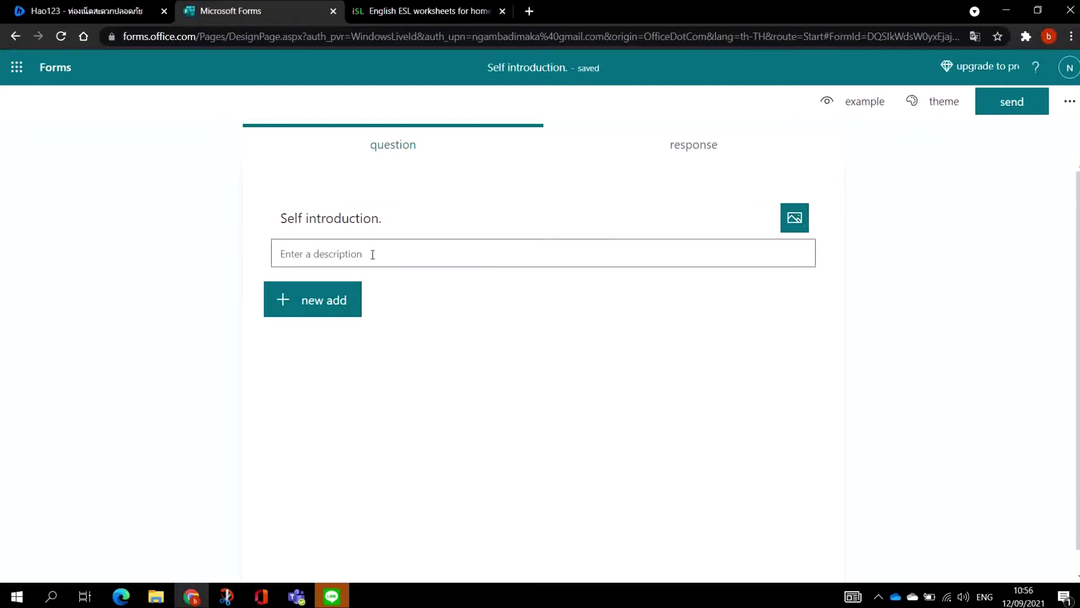
pyautogui.write('Please')
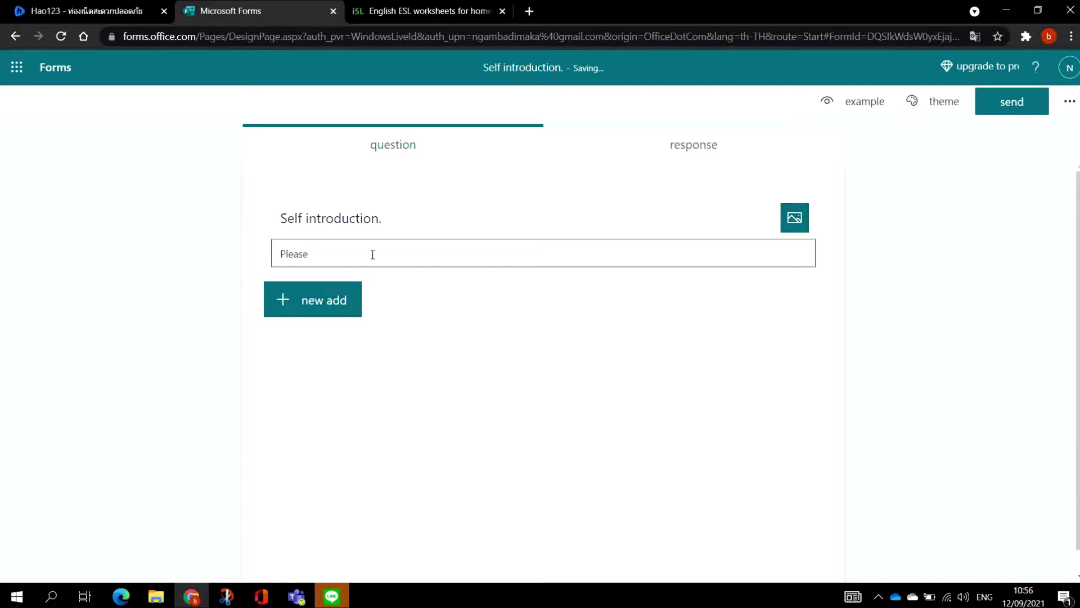
pyautogui.write(', answer all these questions.')
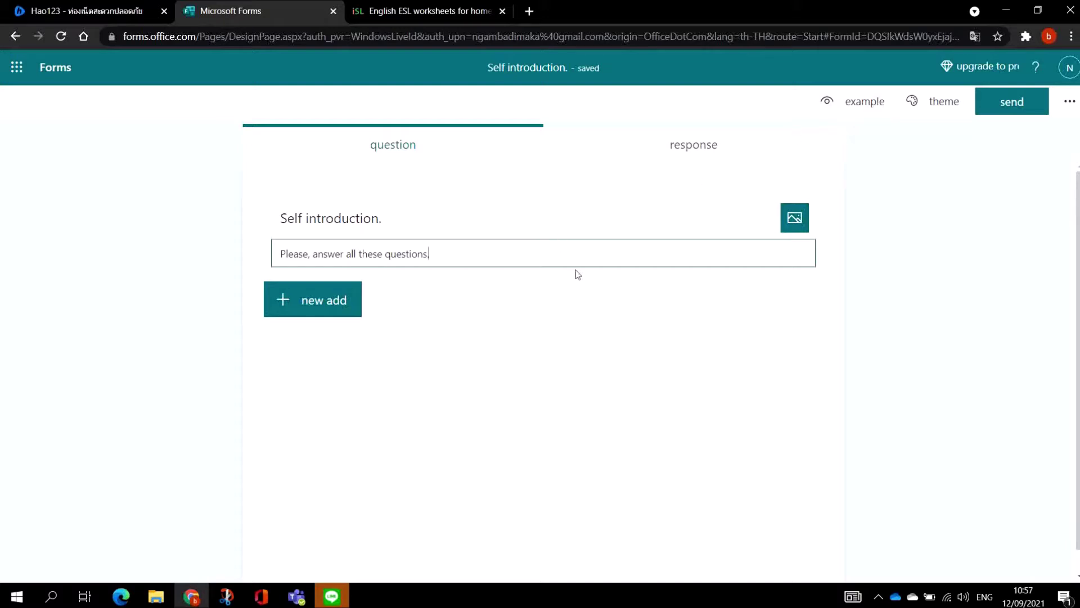
# - Try out several illustrated themes and apply the city street theme with the orange and white bus to the form
pyautogui.click(951, 106)
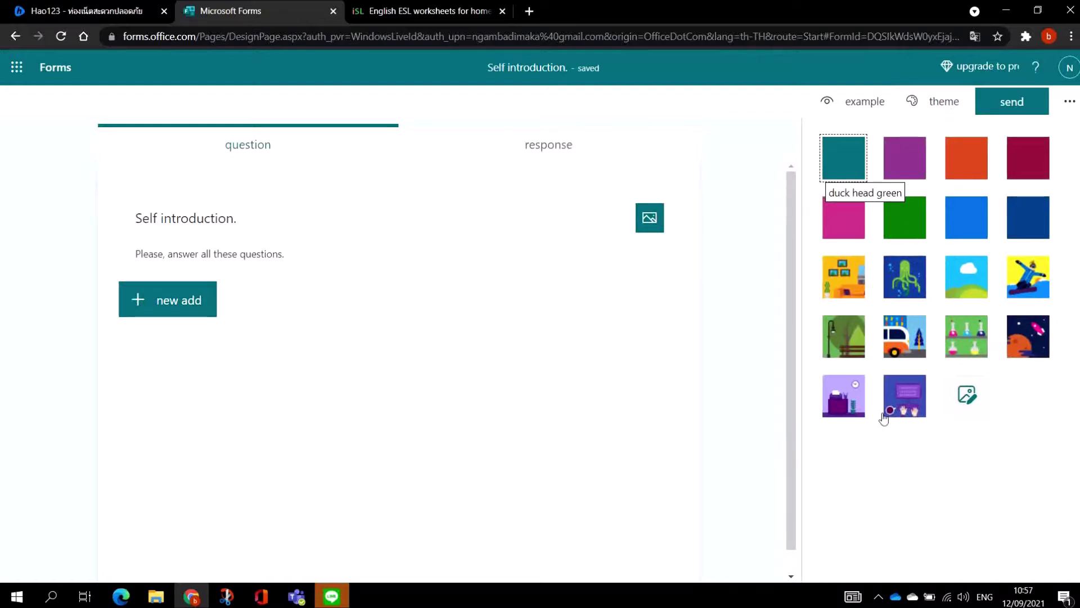
pyautogui.click(848, 283)
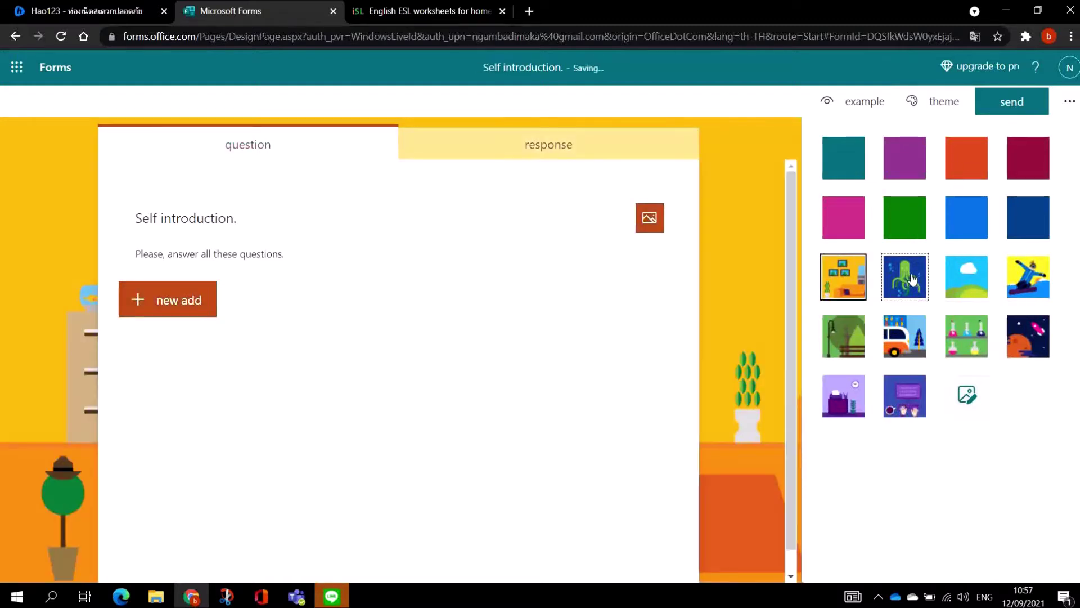
pyautogui.click(908, 280)
pyautogui.click(974, 276)
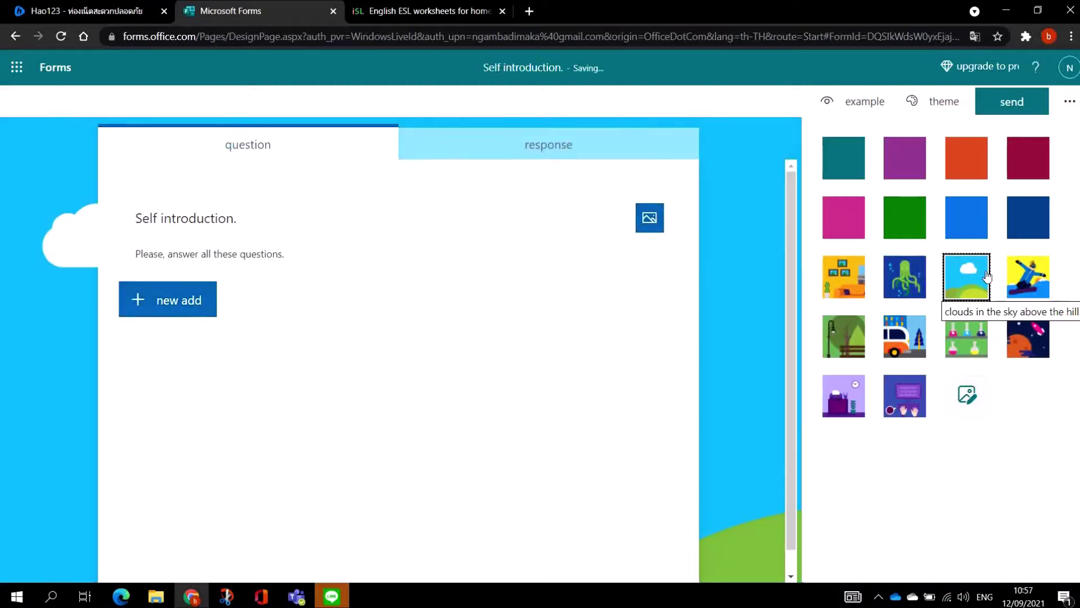
pyautogui.click(1033, 280)
pyautogui.click(842, 333)
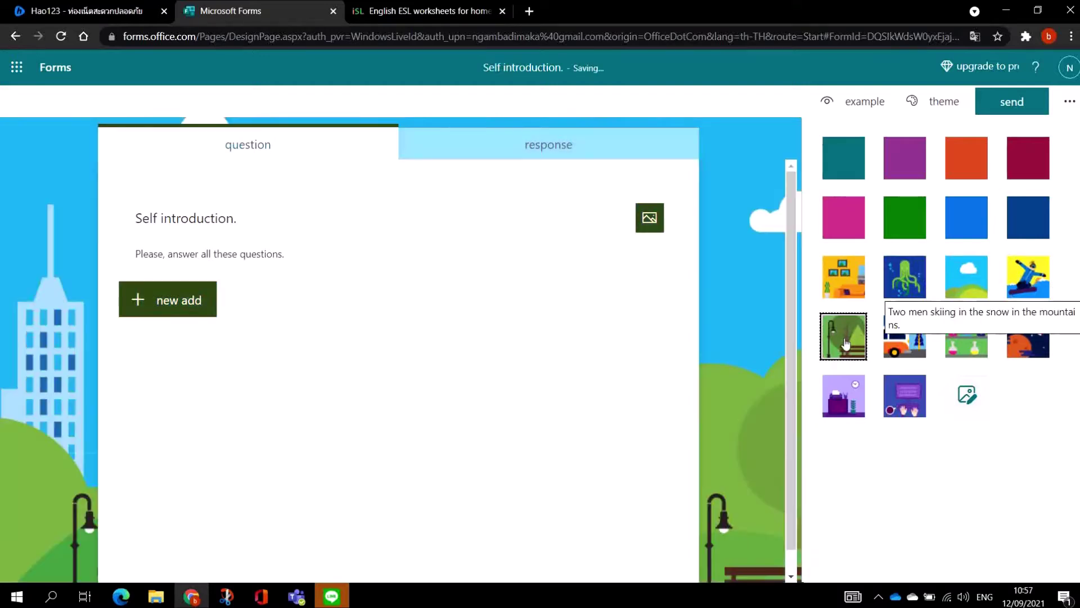
pyautogui.click(912, 329)
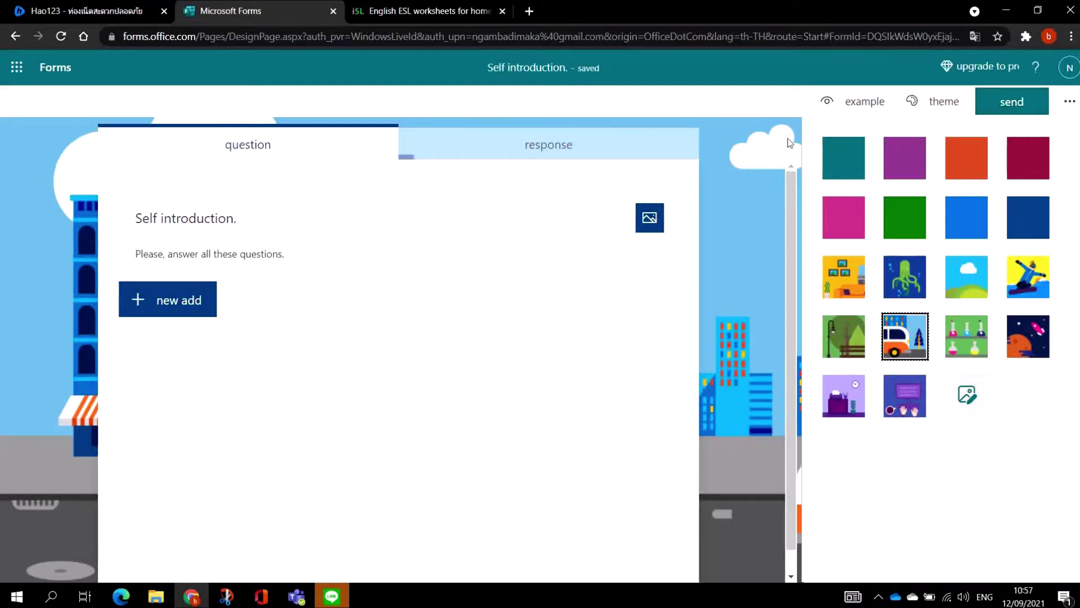
pyautogui.click(774, 99)
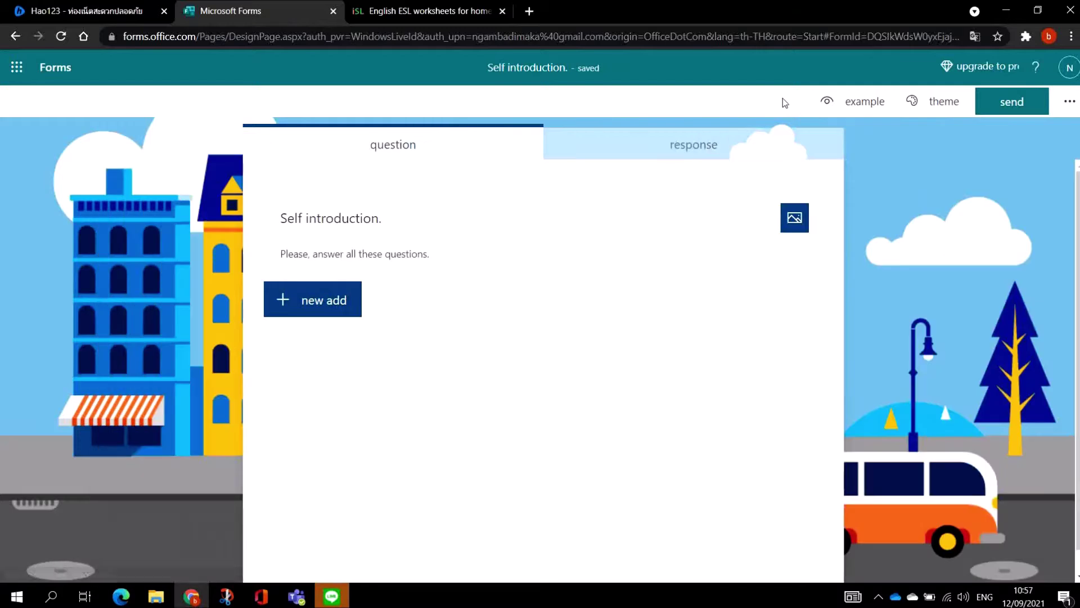
pyautogui.click(935, 102)
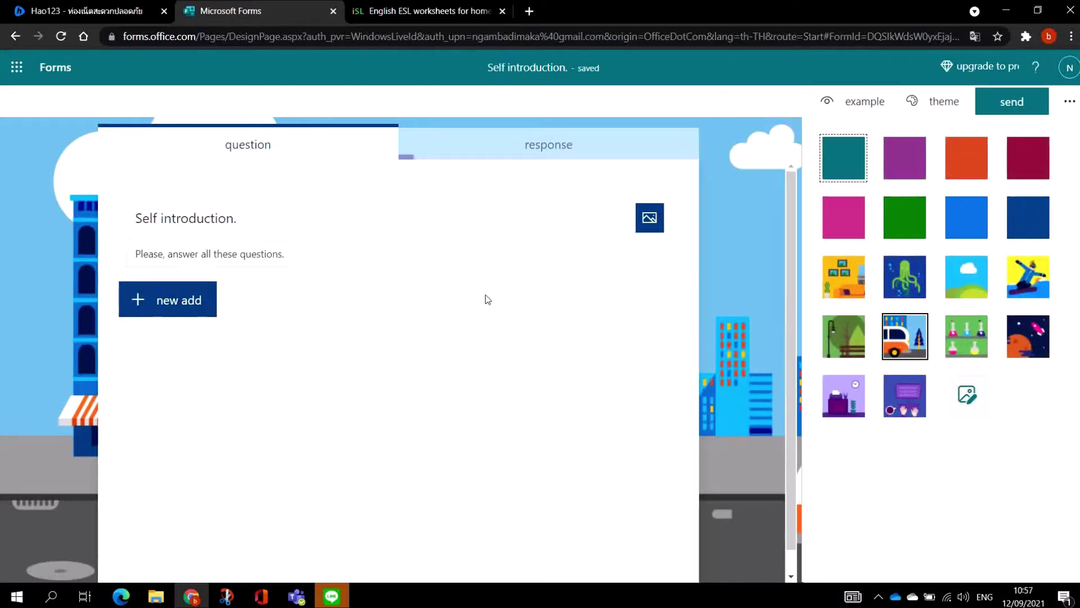
# - Search Bing images for "introduction pics" and insert the picture of one orange and two white figures beside the form title
pyautogui.click(650, 220)
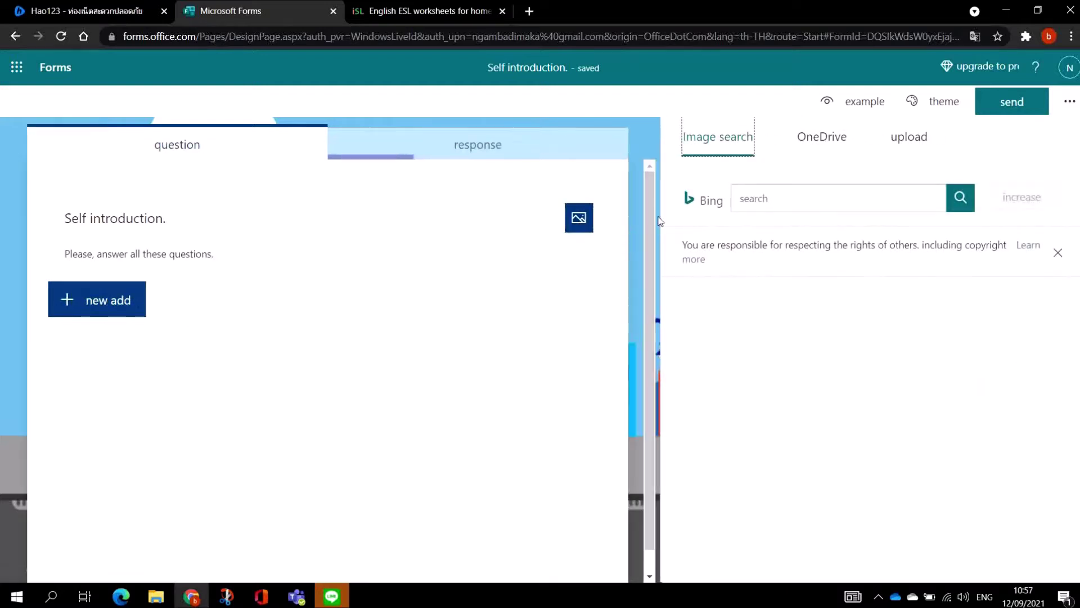
pyautogui.click(834, 200)
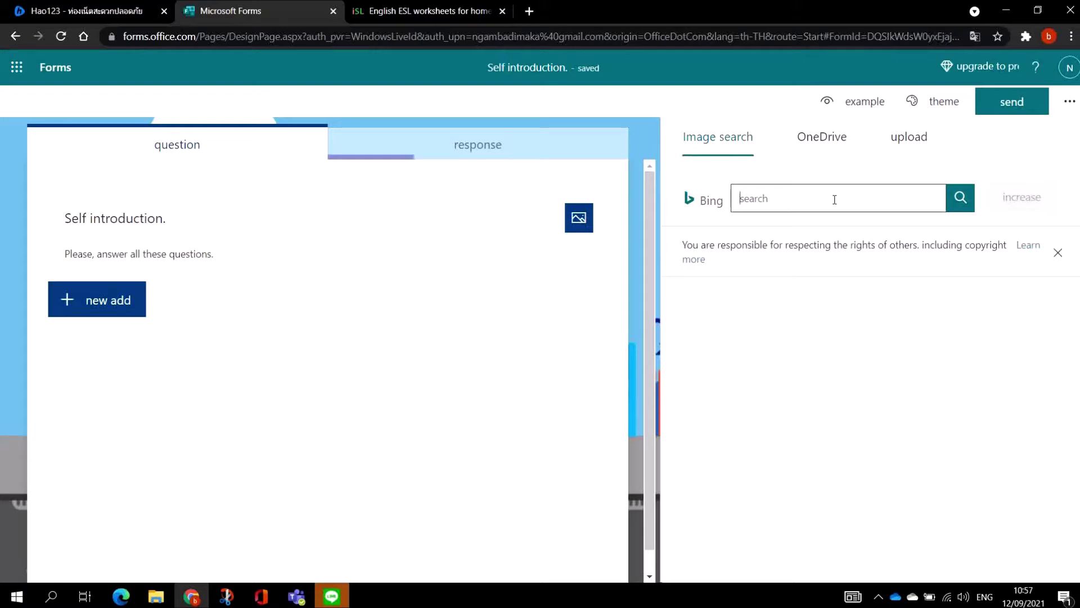
pyautogui.write('i')
pyautogui.press('BackSpace')
pyautogui.write('ntroduction pics')
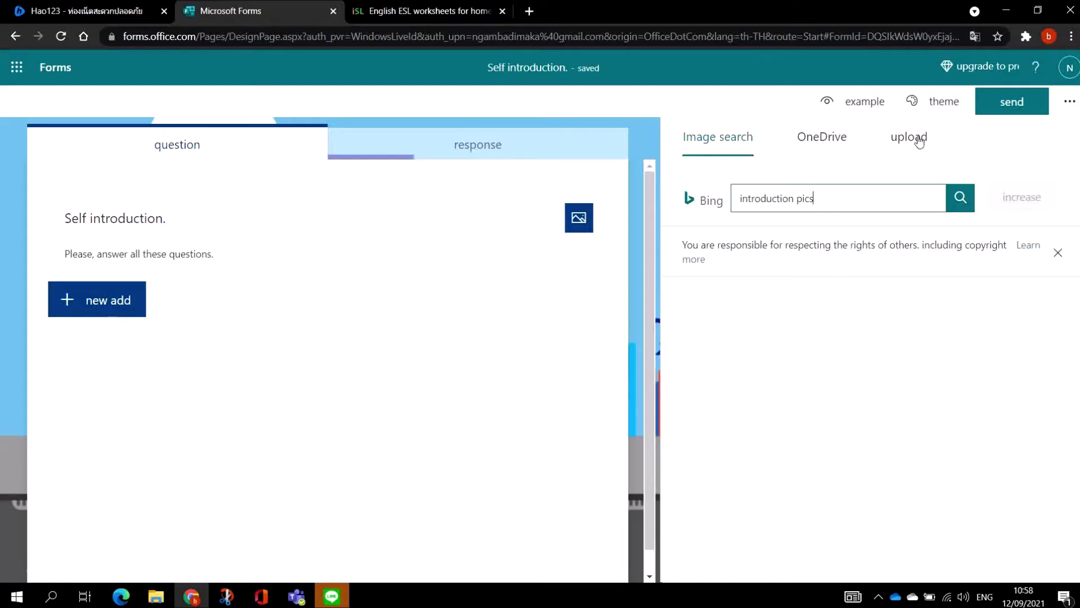
pyautogui.click(960, 198)
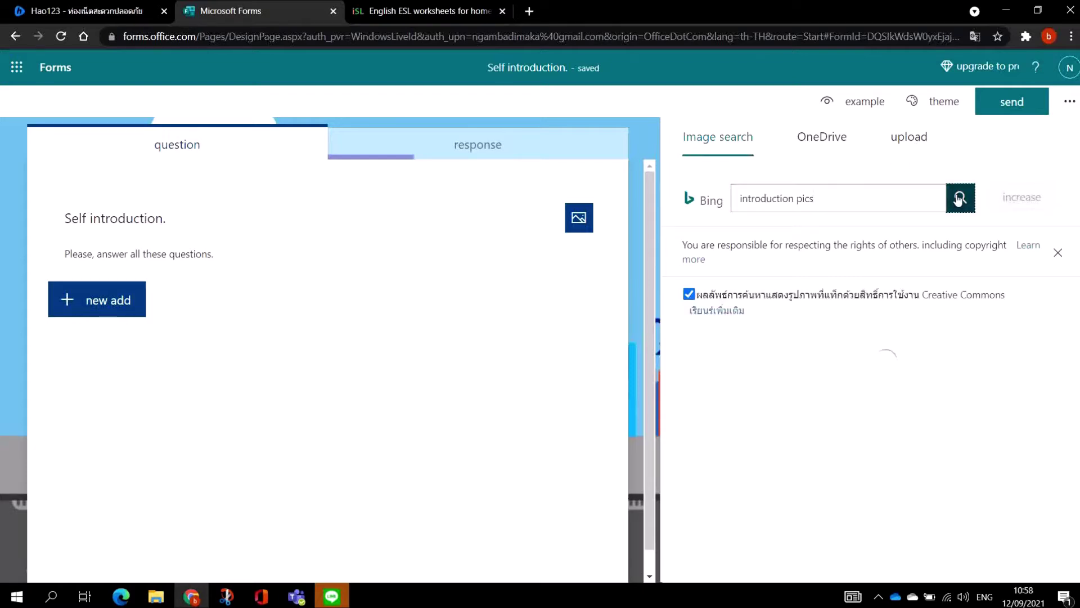
pyautogui.scroll(-3, 931, 372)
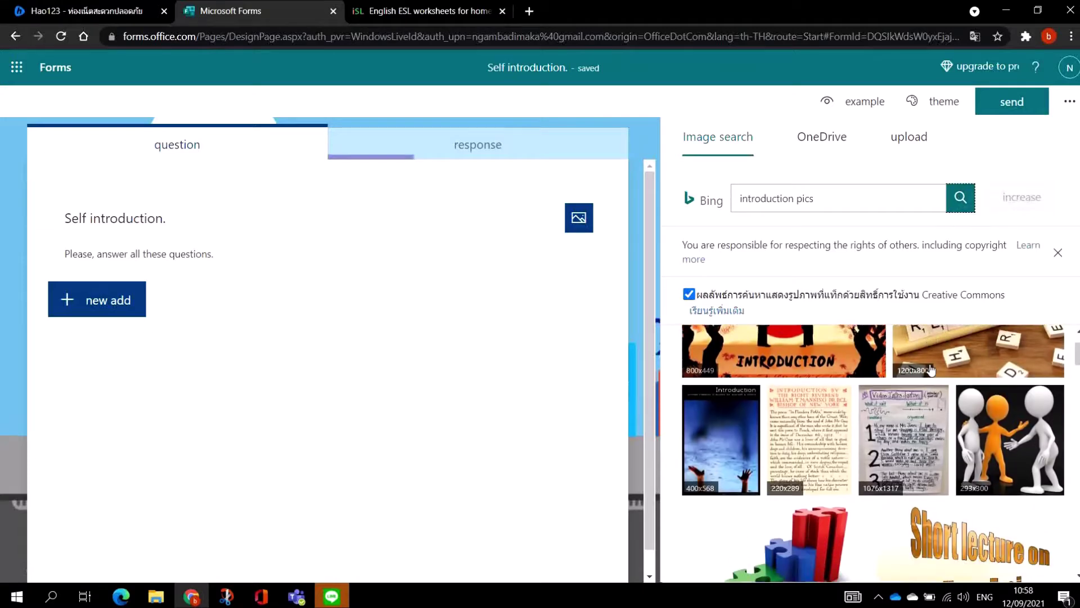
pyautogui.click(1025, 388)
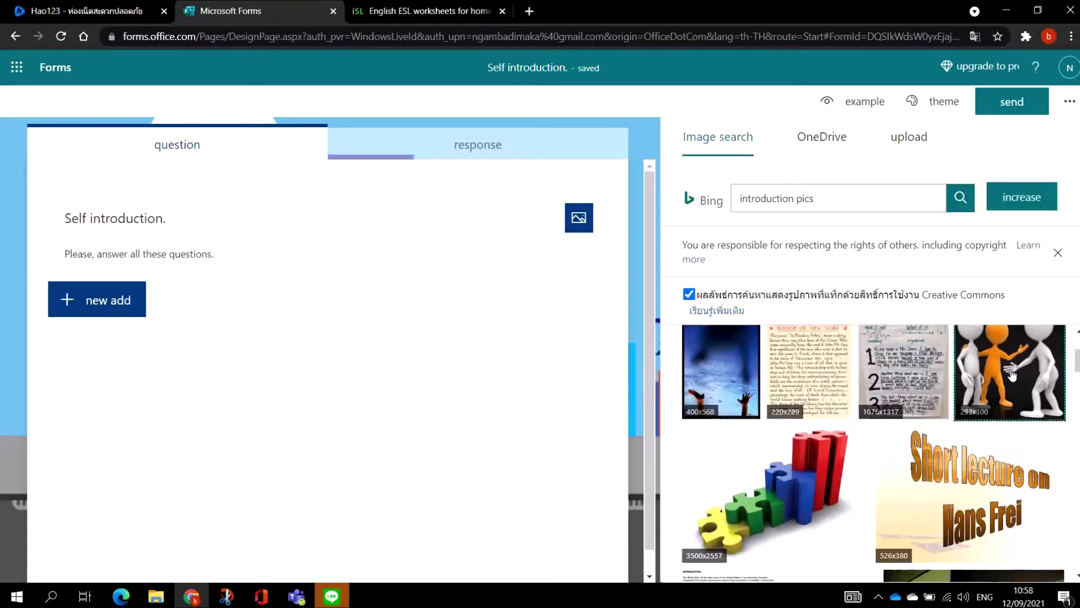
pyautogui.click(1035, 204)
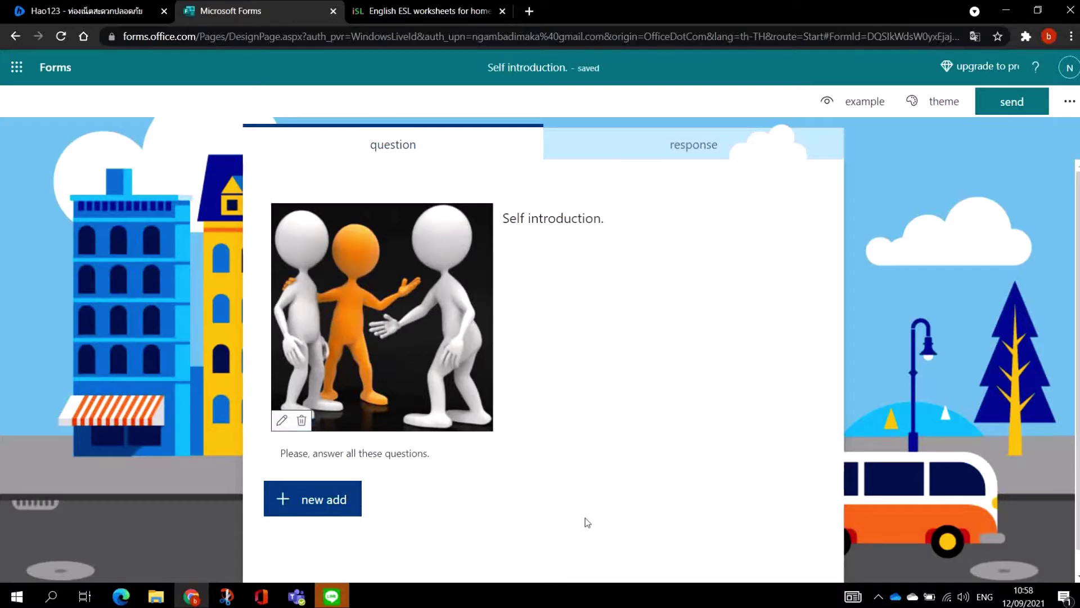
# - Add a rating question as question 3 with the text "How do you like our school?"
pyautogui.click(322, 502)
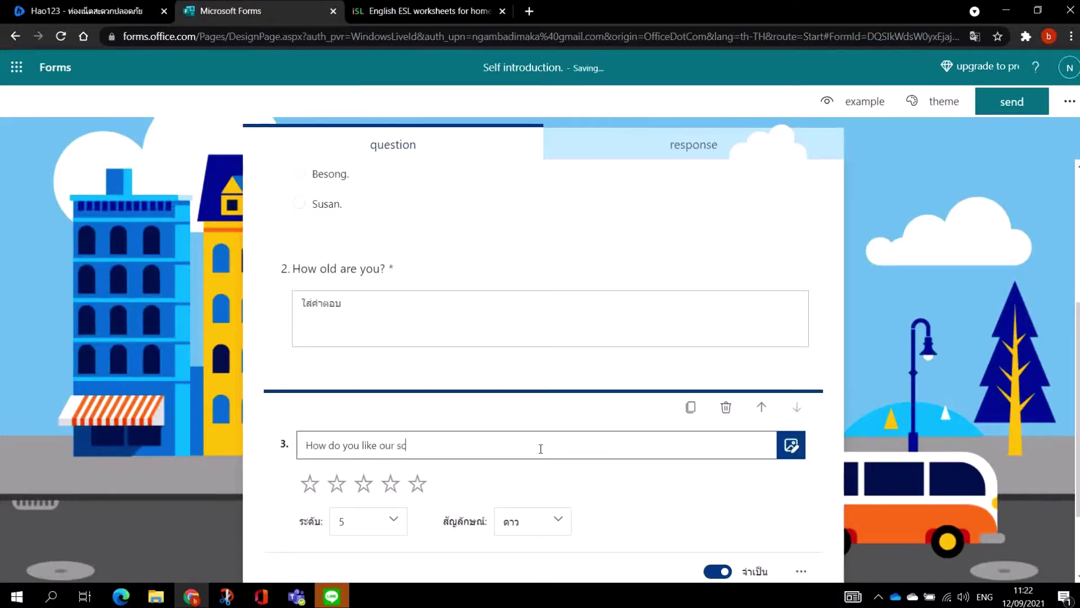
pyautogui.write('ol')
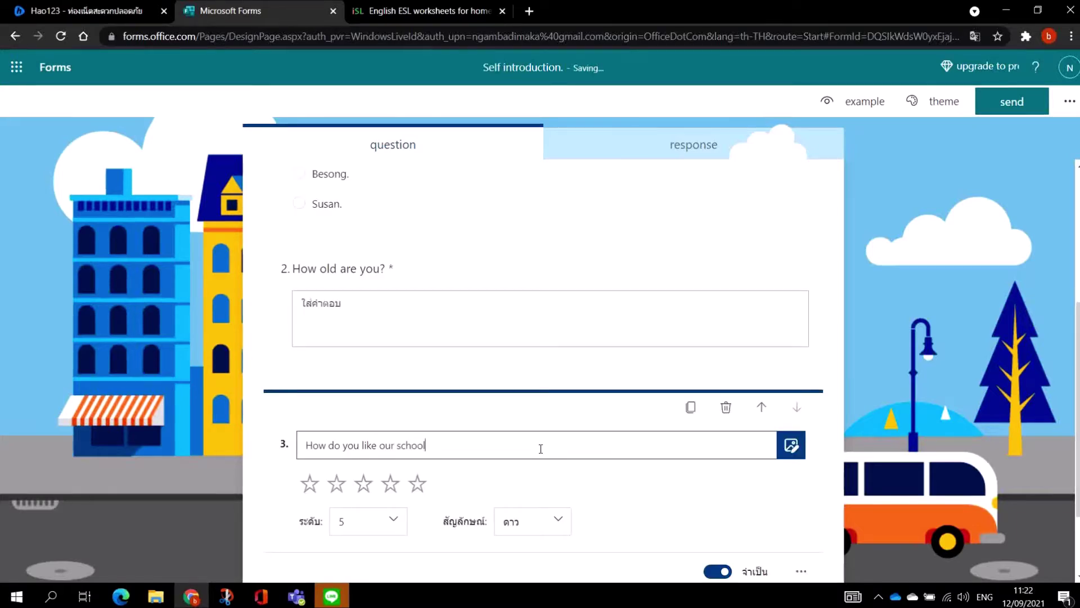
pyautogui.write('?')
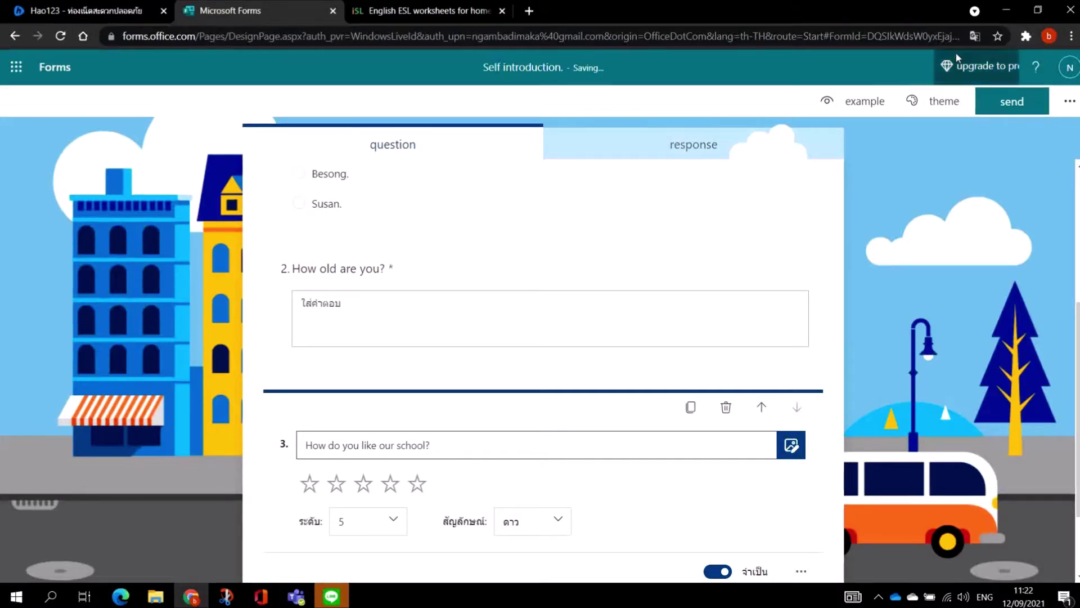
# - Retranslate the page into English and set the rating level of the school question to 10
pyautogui.click(975, 36)
pyautogui.click(839, 61)
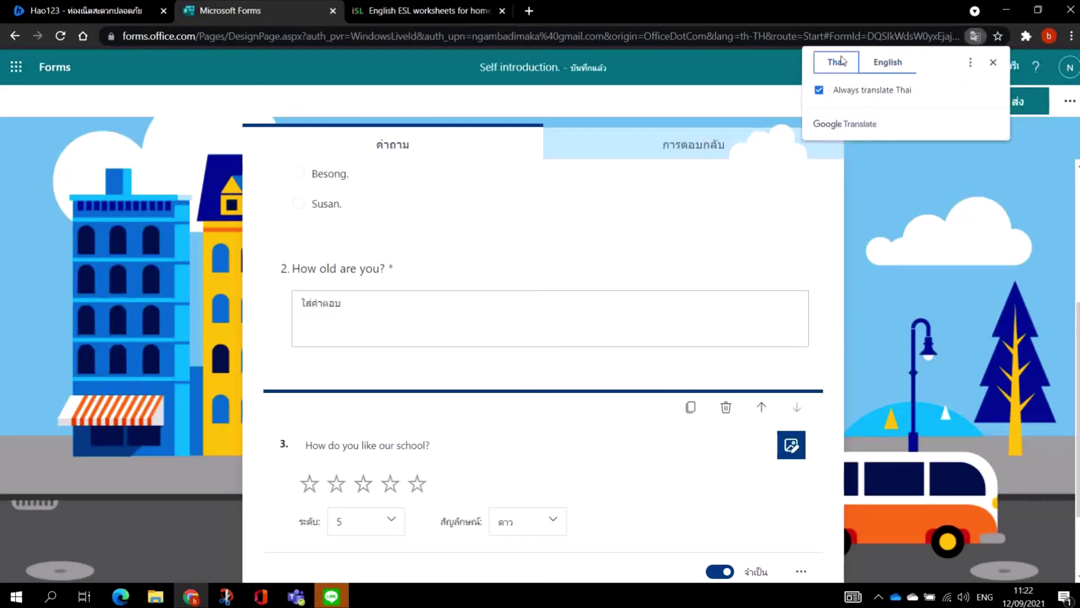
pyautogui.click(887, 61)
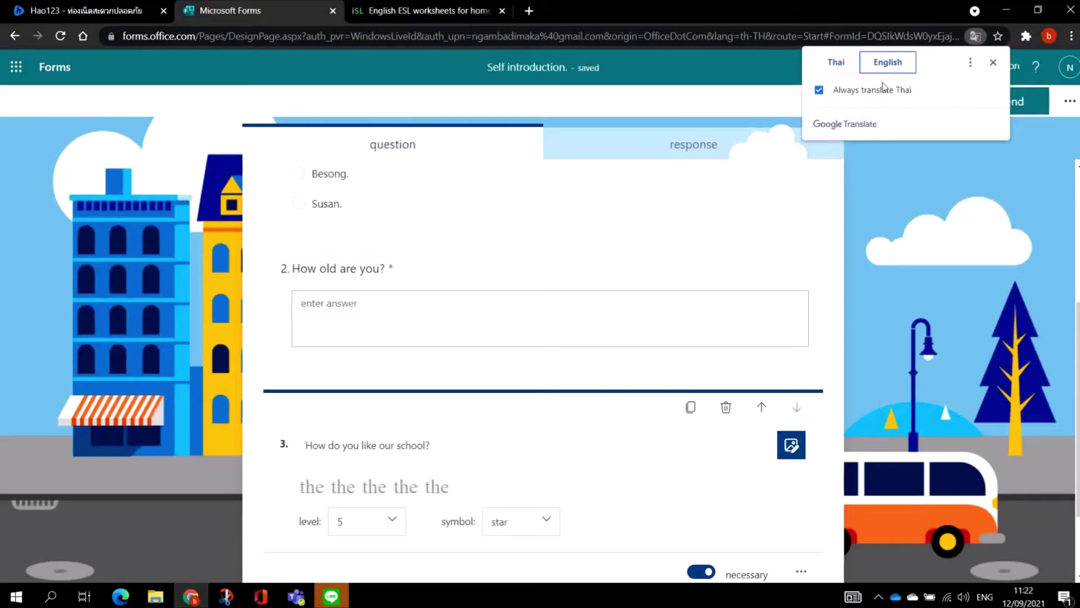
pyautogui.click(393, 520)
pyautogui.scroll(-2, 371, 495)
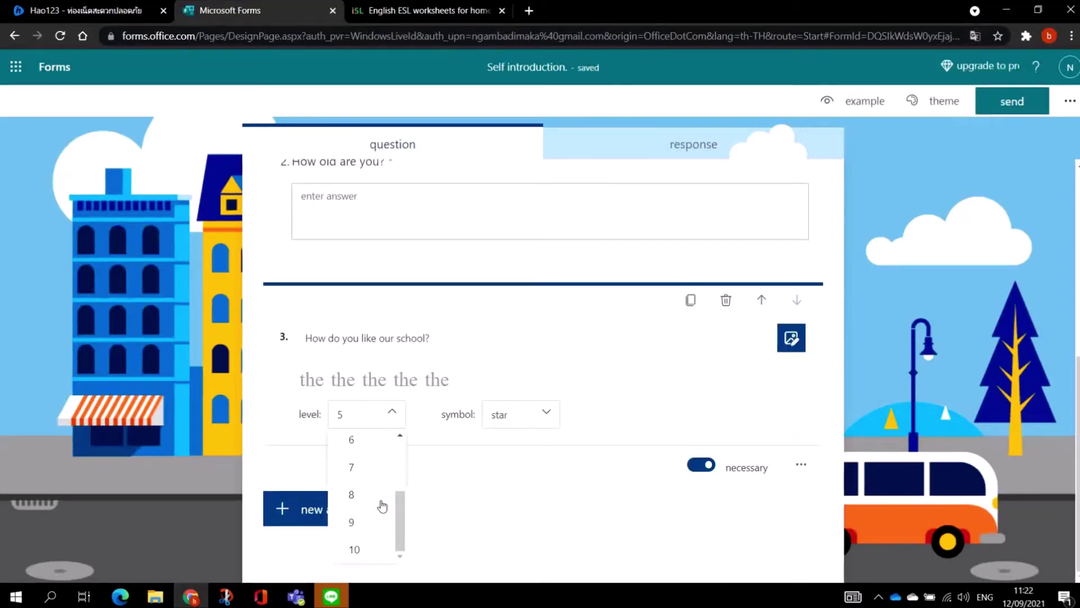
pyautogui.scroll(2, 366, 465)
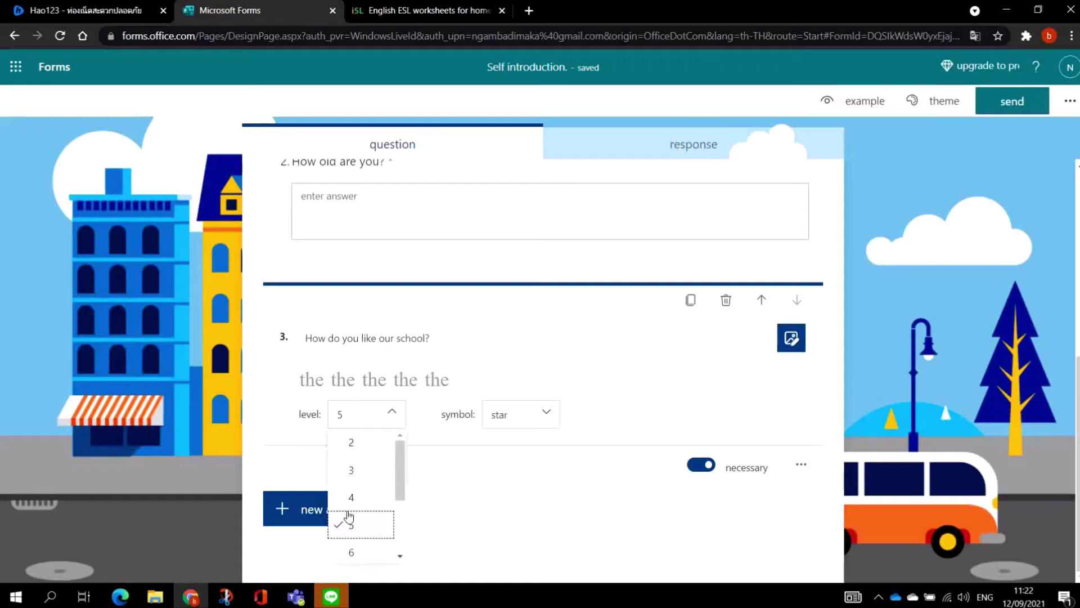
pyautogui.scroll(-2, 372, 542)
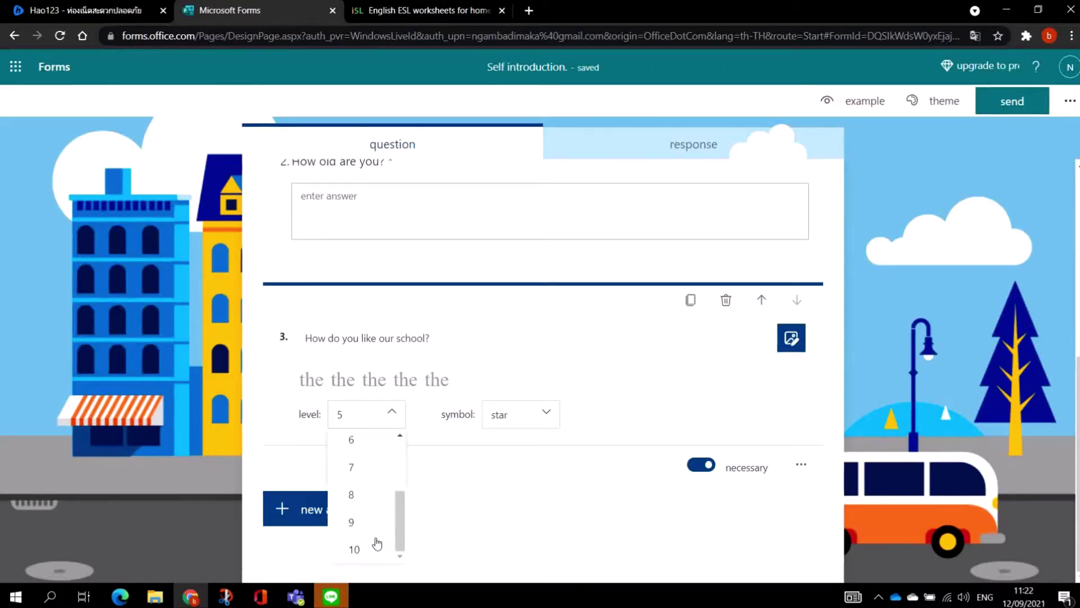
pyautogui.click(360, 550)
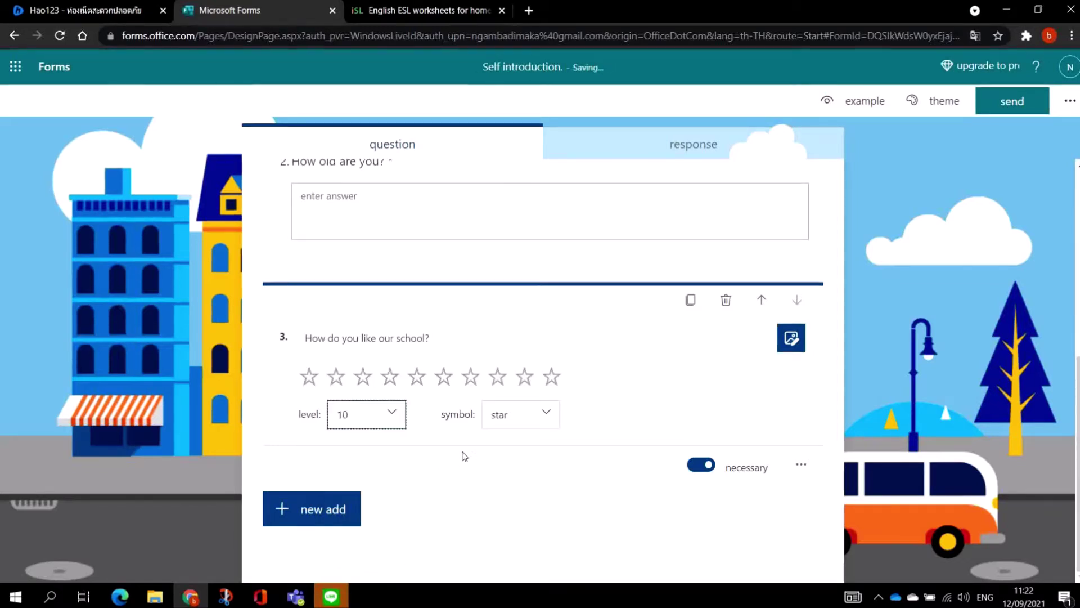
# - Try the number symbol for the school rating question, with the options translated into English, and restore the star symbol
pyautogui.click(550, 414)
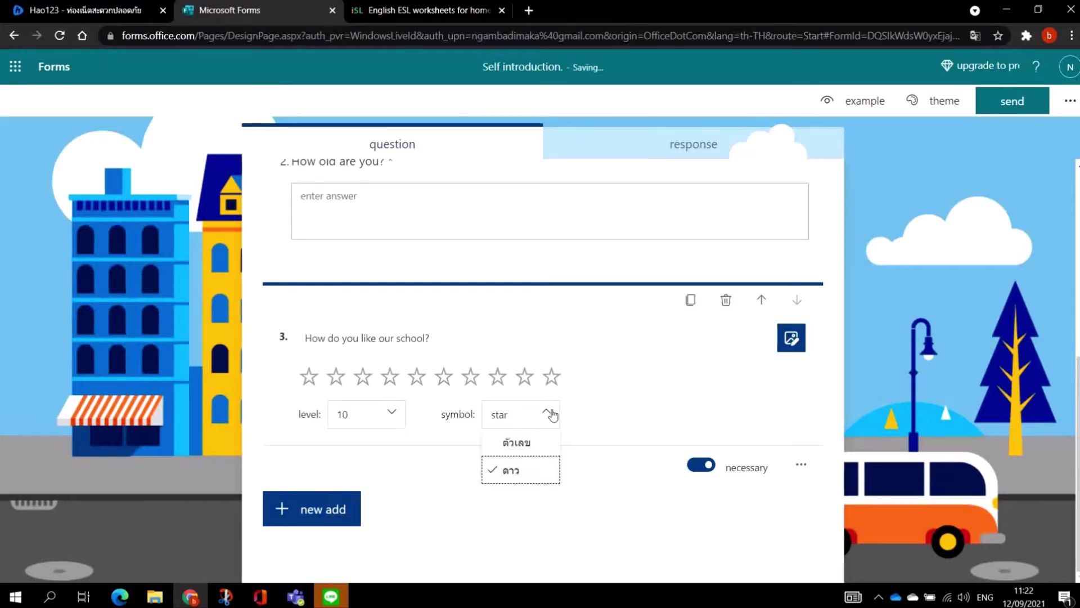
pyautogui.click(973, 39)
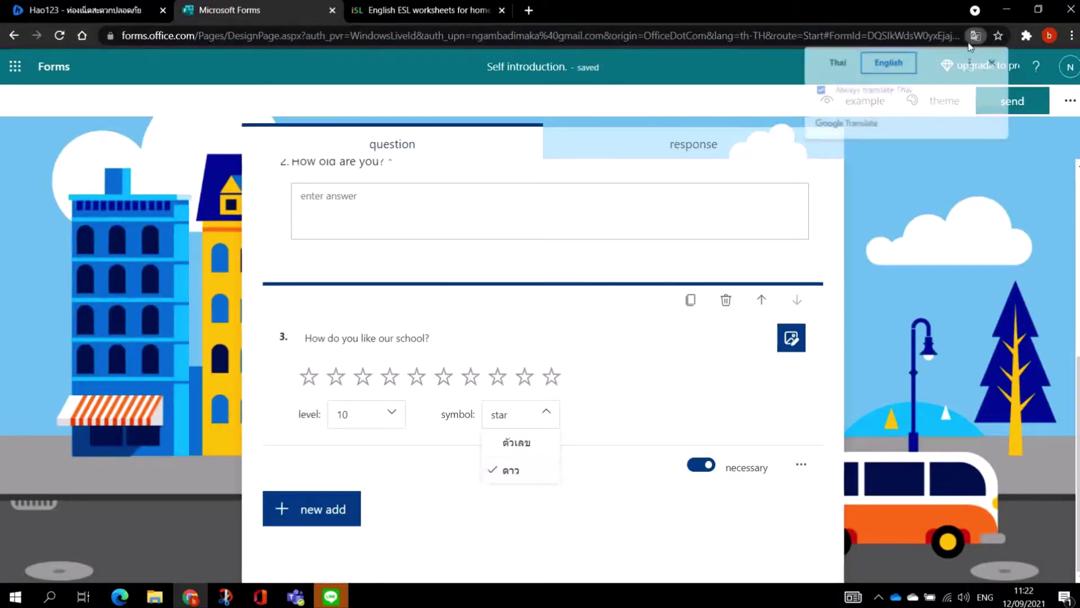
pyautogui.click(837, 62)
pyautogui.click(885, 59)
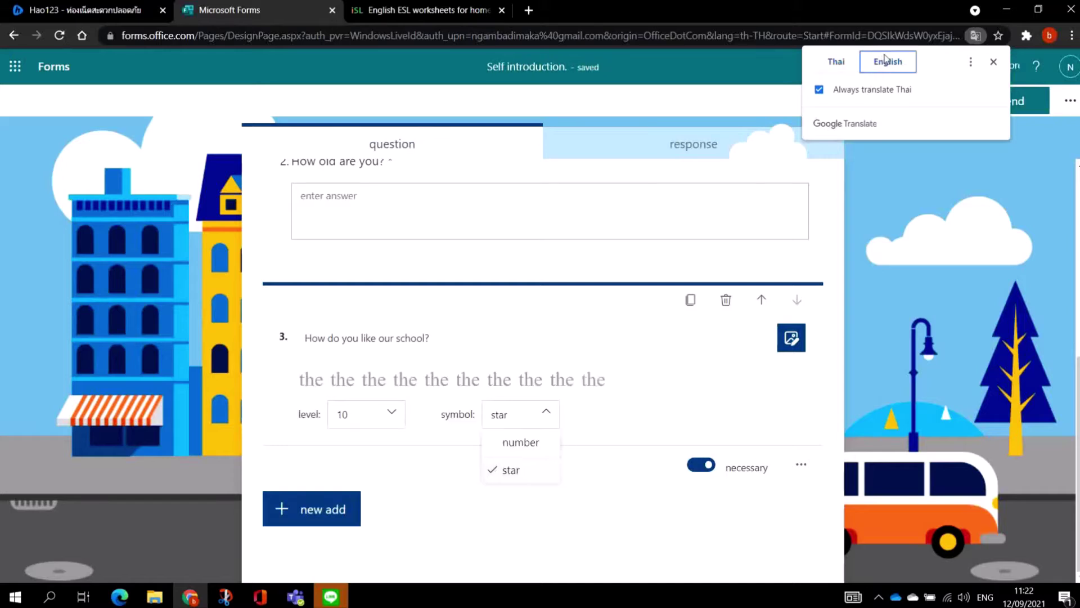
pyautogui.click(518, 444)
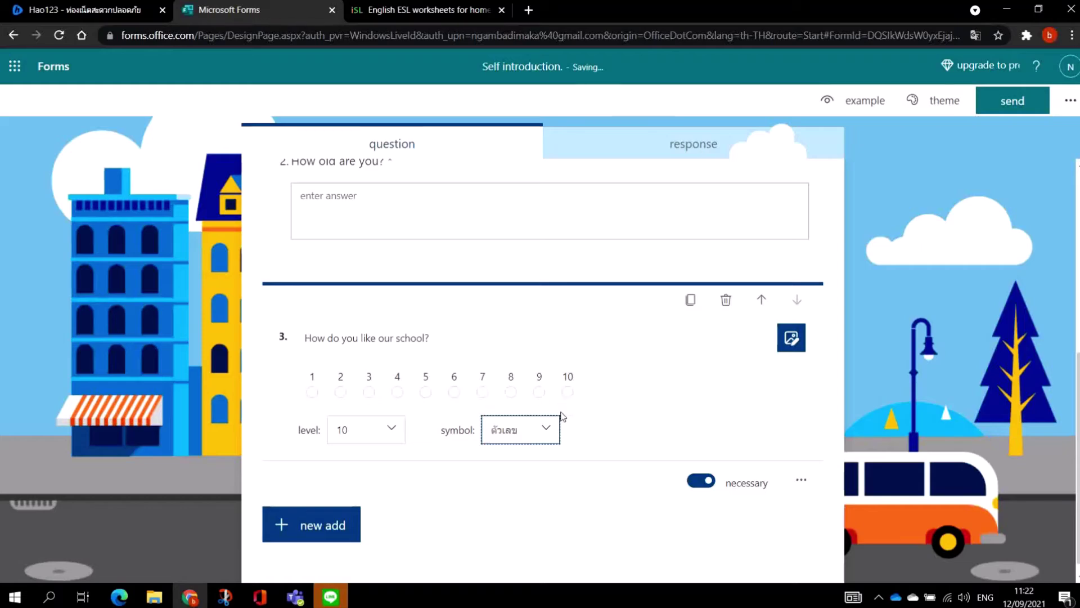
pyautogui.click(549, 429)
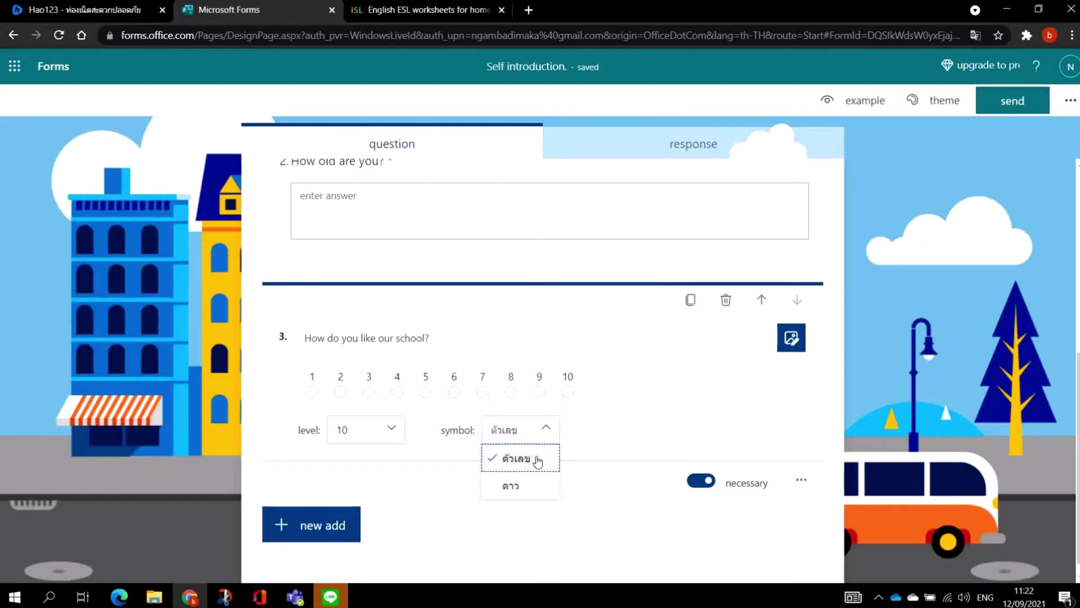
pyautogui.click(518, 485)
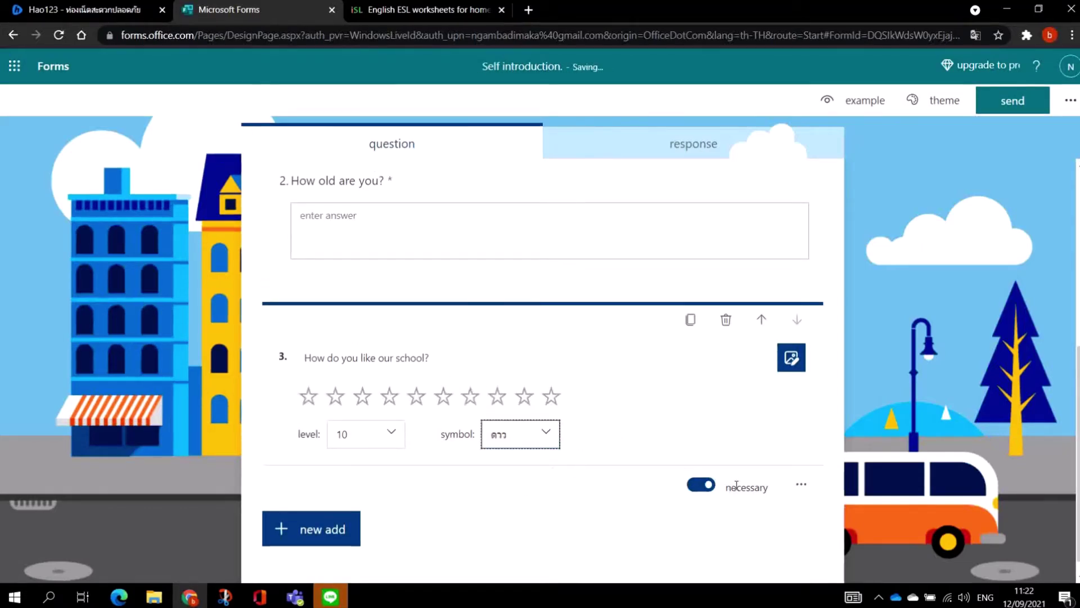
# - Add a date question as question 4 and retranslate the page into English
pyautogui.click(329, 528)
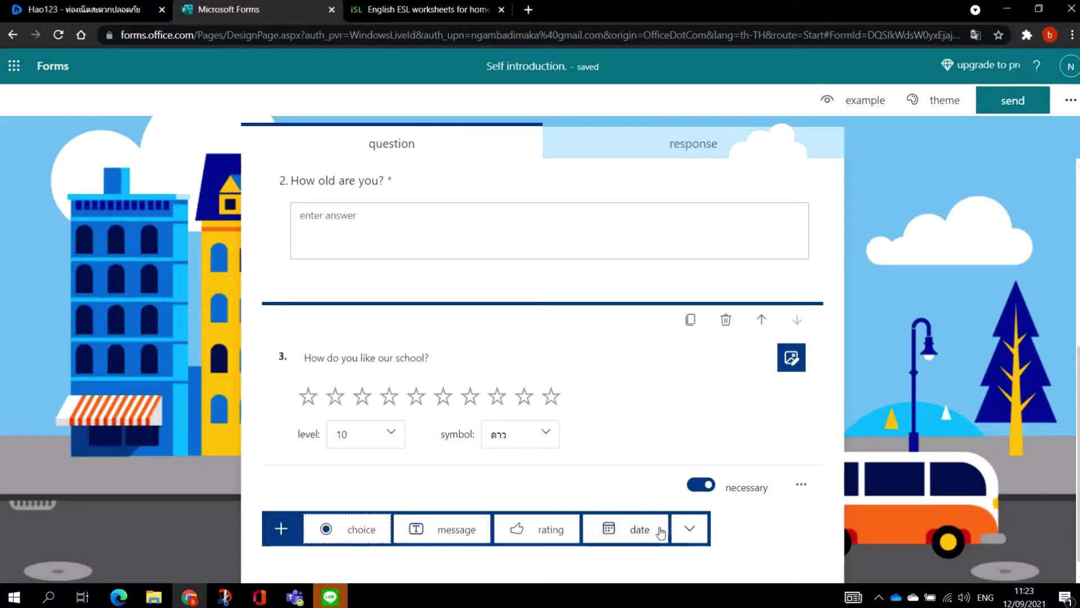
pyautogui.click(640, 529)
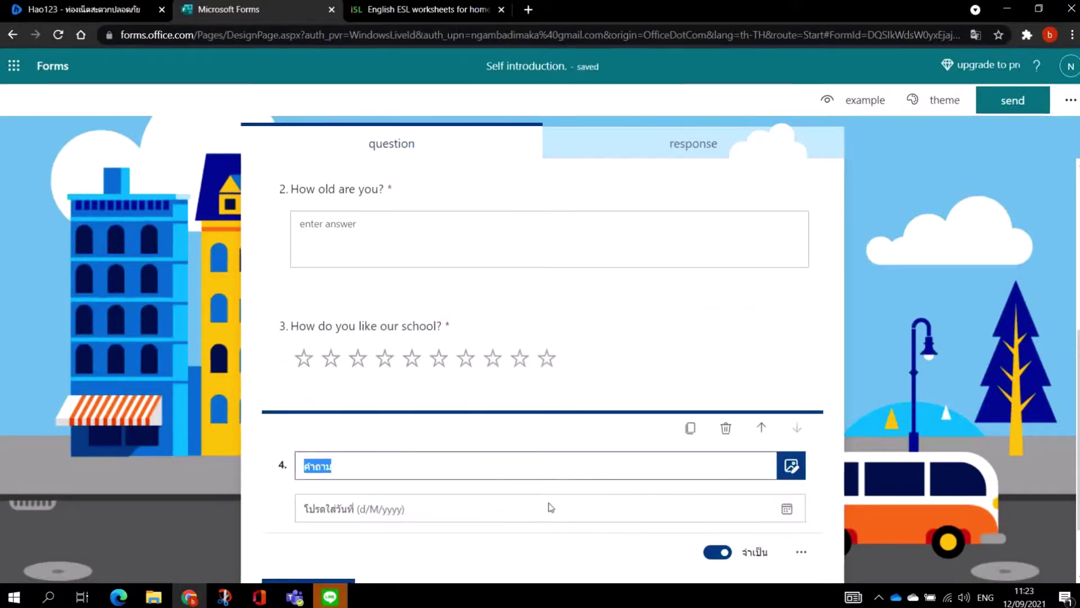
pyautogui.click(976, 34)
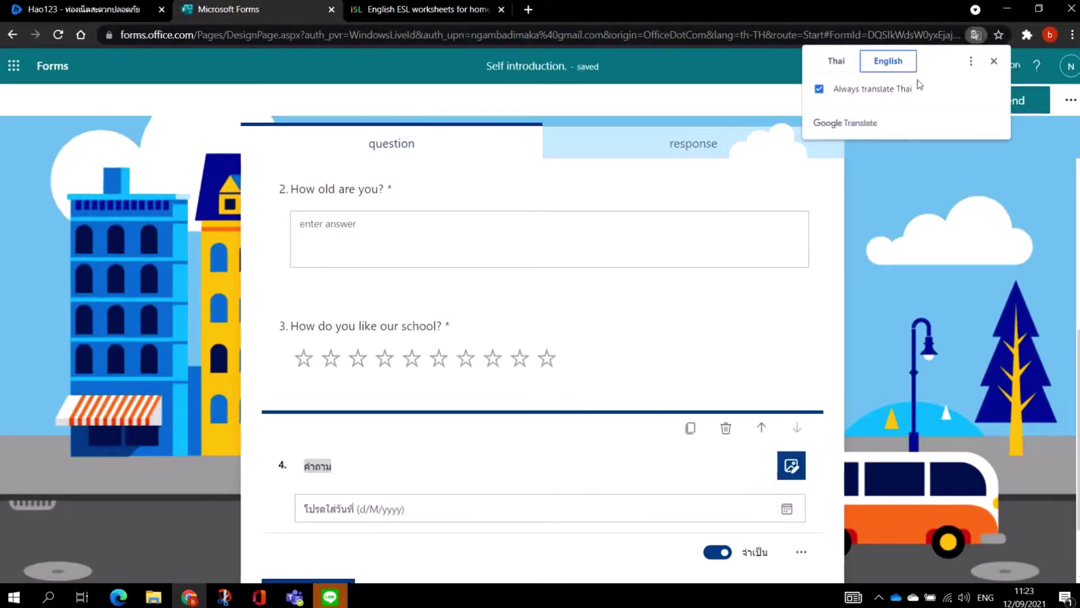
pyautogui.click(888, 61)
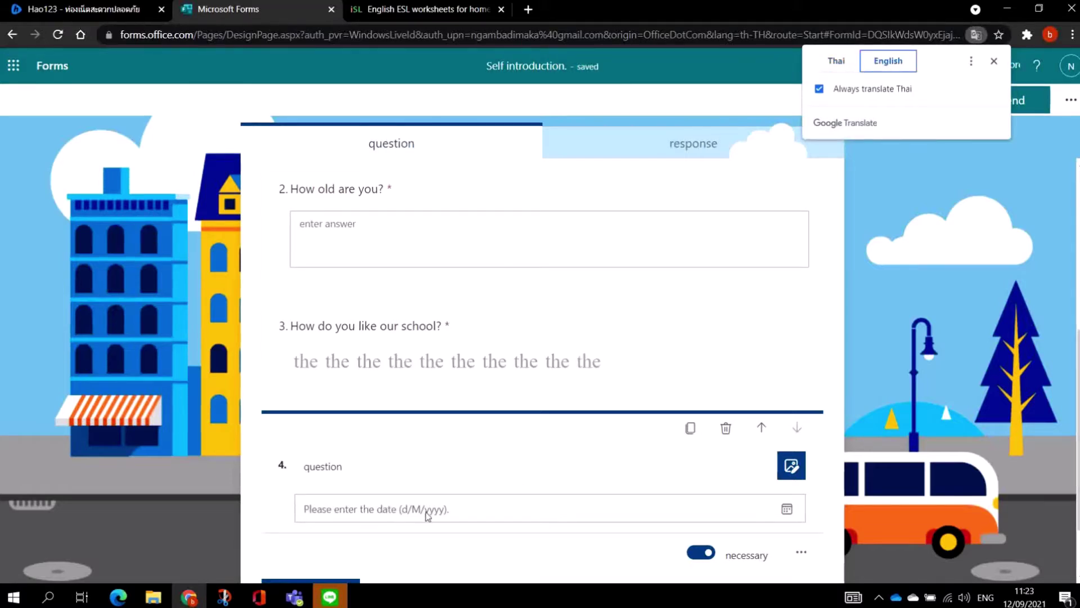
# - Replace the placeholder text of question 4 with "When is your birthday?"
pyautogui.click(370, 470)
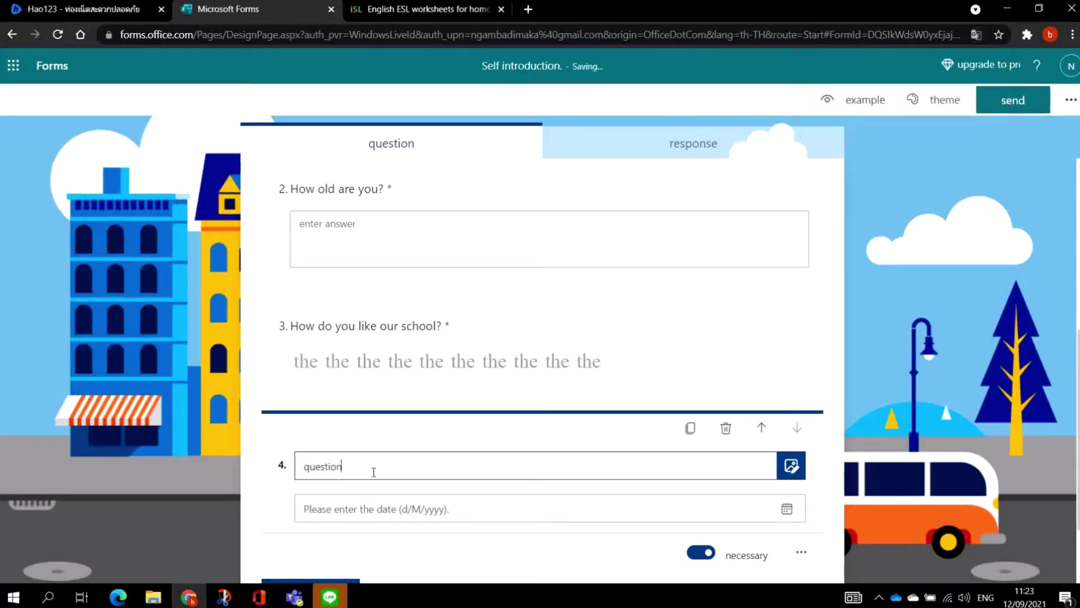
pyautogui.press('BackSpace')
pyautogui.press('BackSpace')
pyautogui.press('BackSpace')
pyautogui.press('BackSpace')
pyautogui.press('BackSpace')
pyautogui.press('BackSpace')
pyautogui.press('BackSpace')
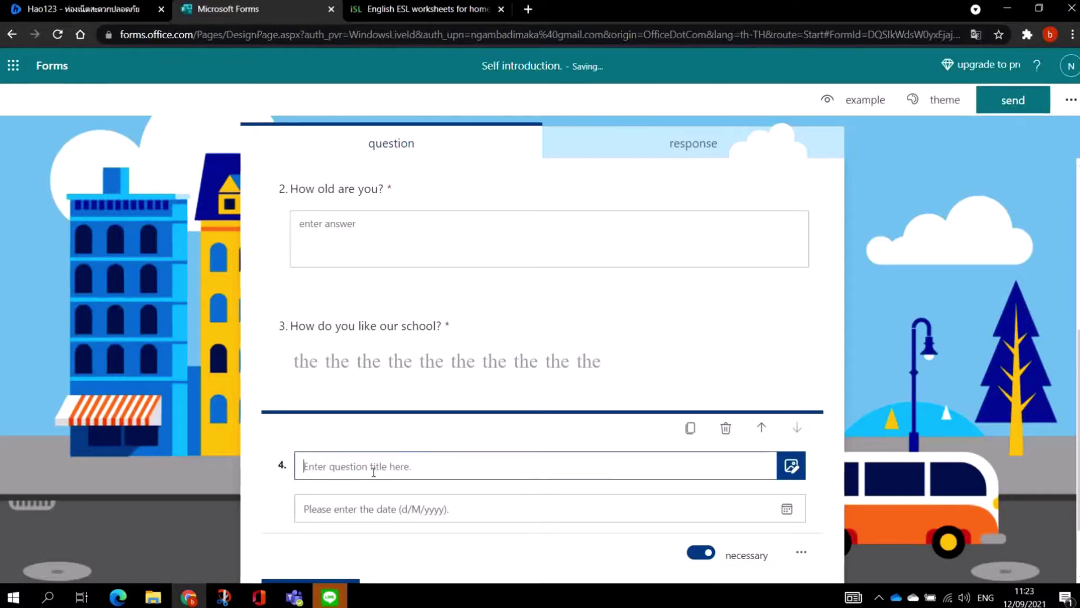
pyautogui.write('Whe')
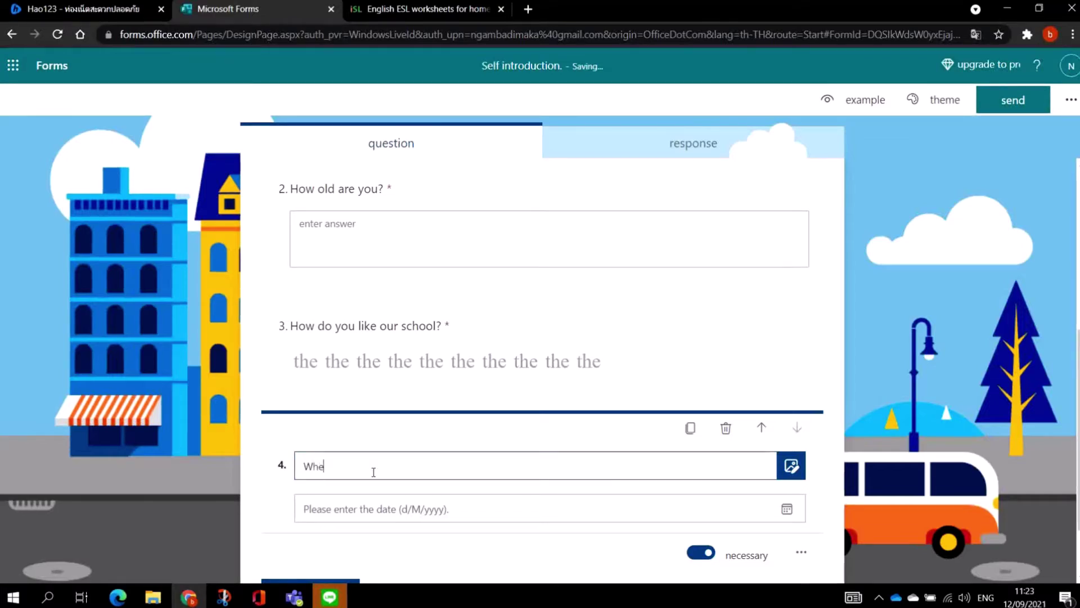
pyautogui.write('n is')
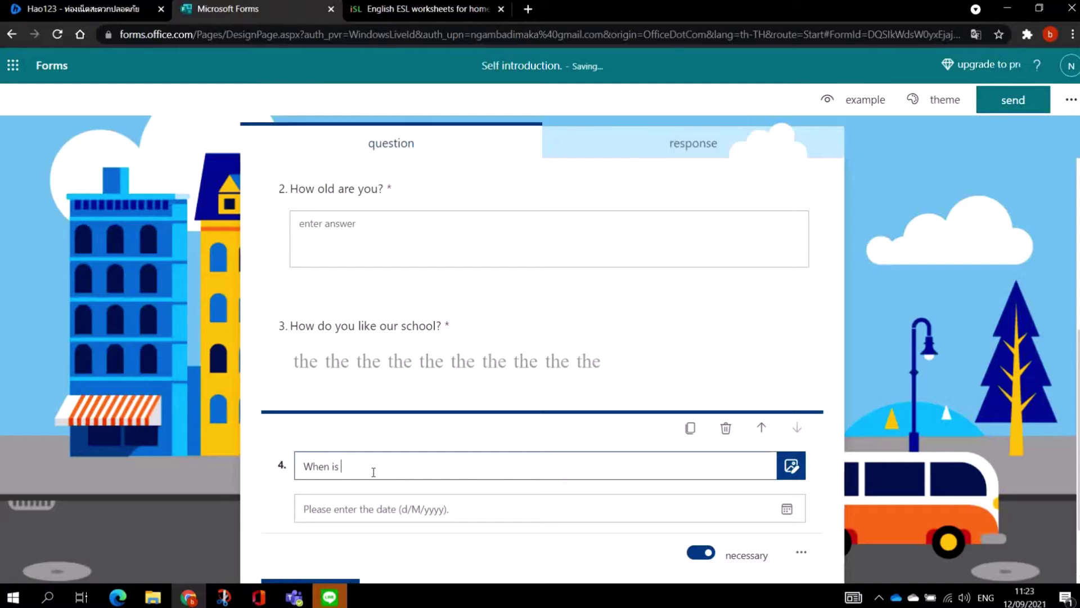
pyautogui.write('your birthday')
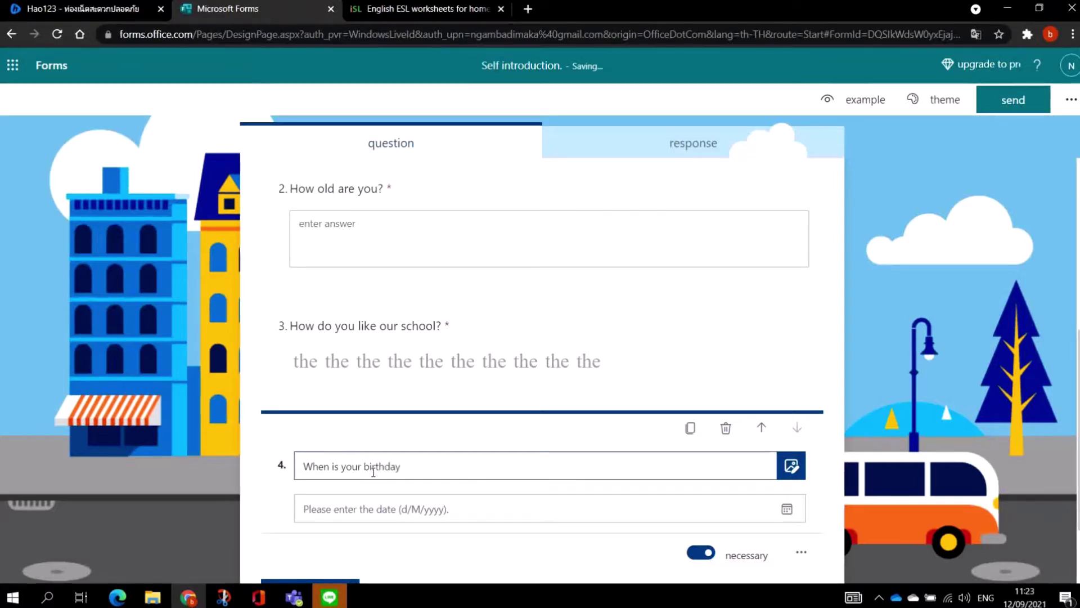
pyautogui.write('?')
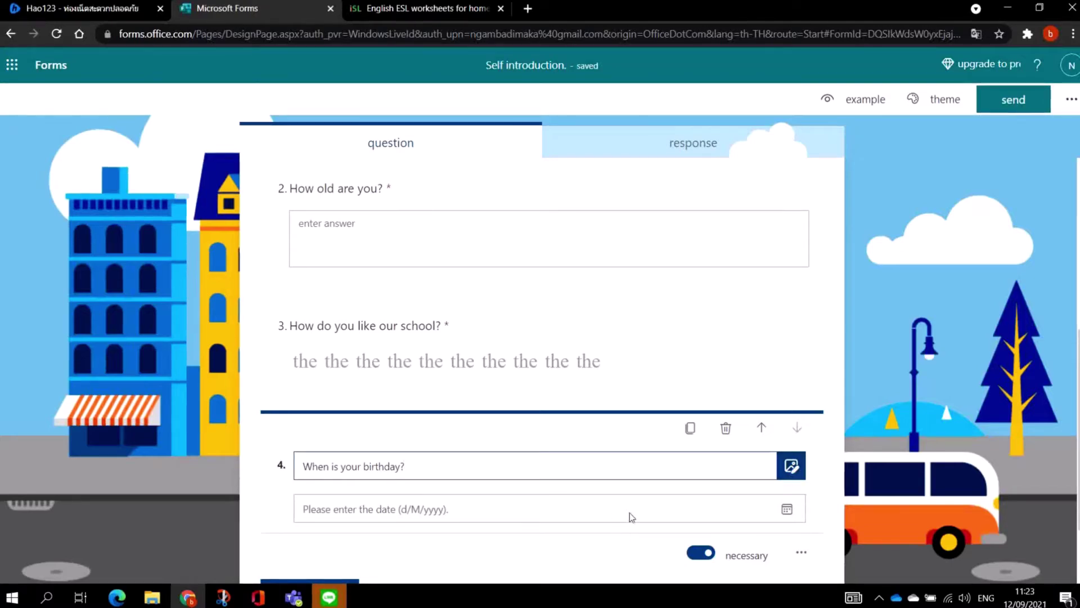
# - Show the question types available for a new question and review the form's existing questions from the title to question 4
pyautogui.scroll(-1, 704, 511)
pyautogui.scroll(-1, 704, 510)
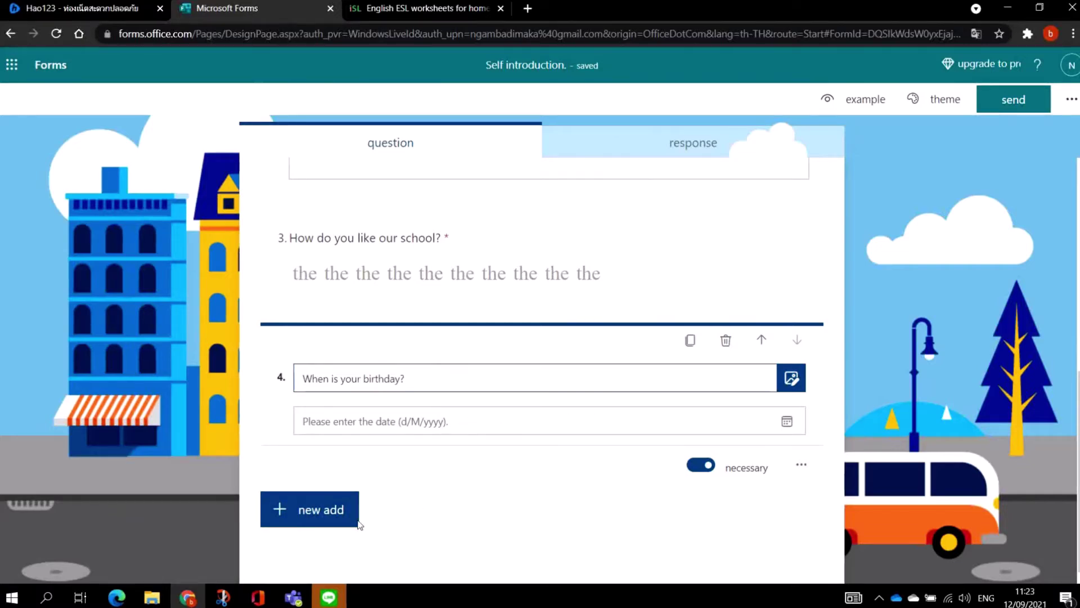
pyautogui.click(336, 517)
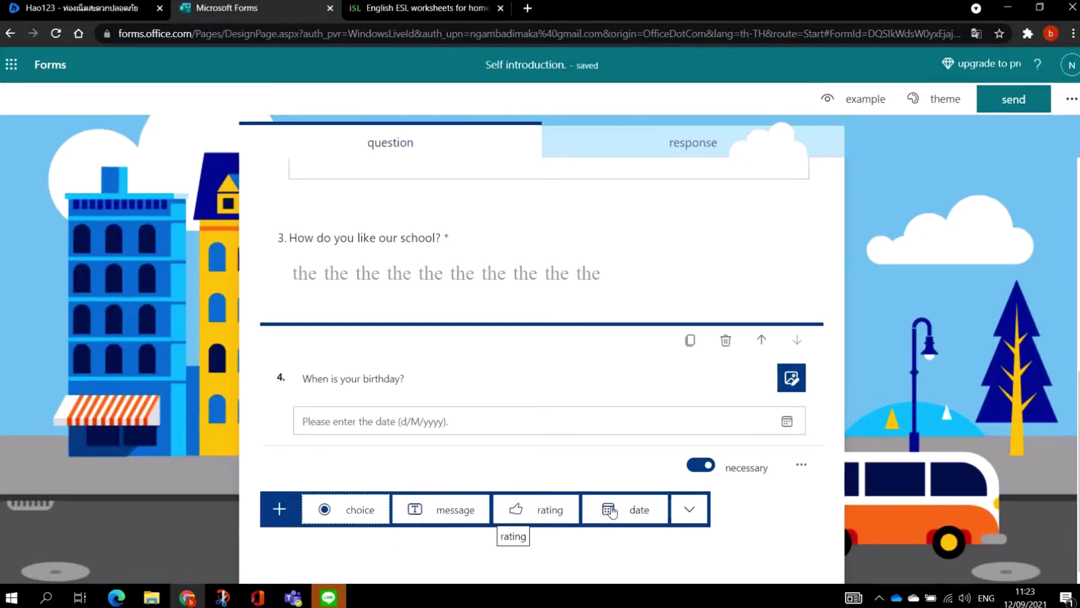
pyautogui.scroll(10, 613, 419)
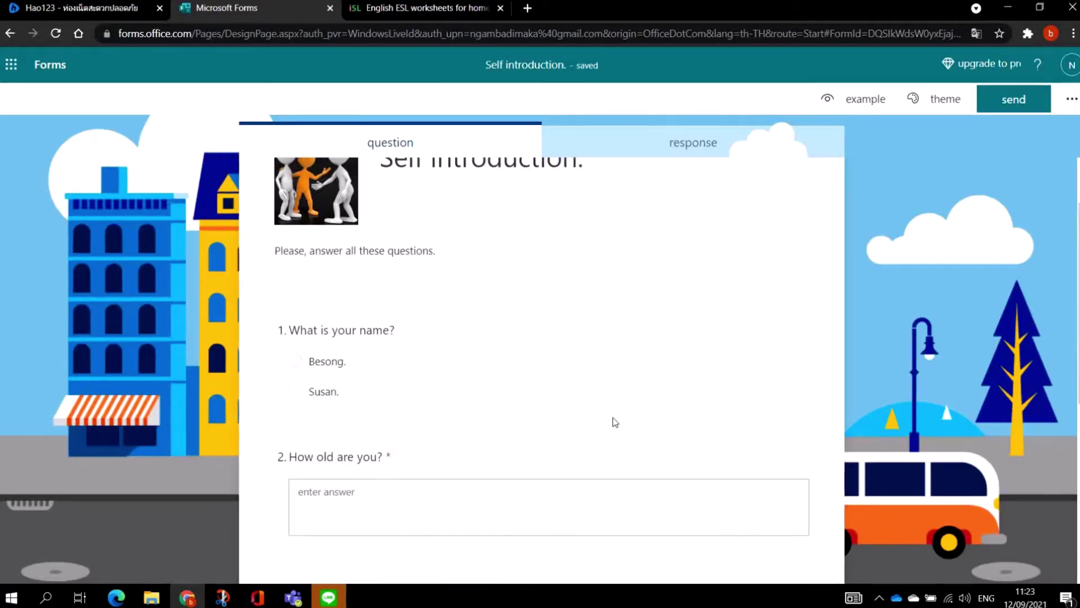
pyautogui.scroll(-10, 591, 392)
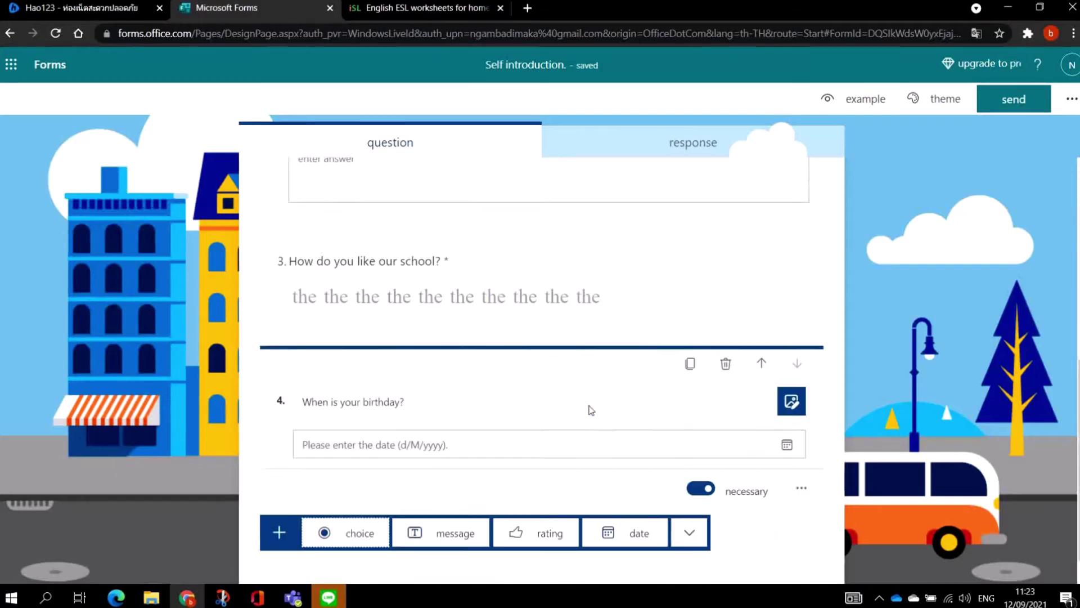
pyautogui.scroll(1, 593, 447)
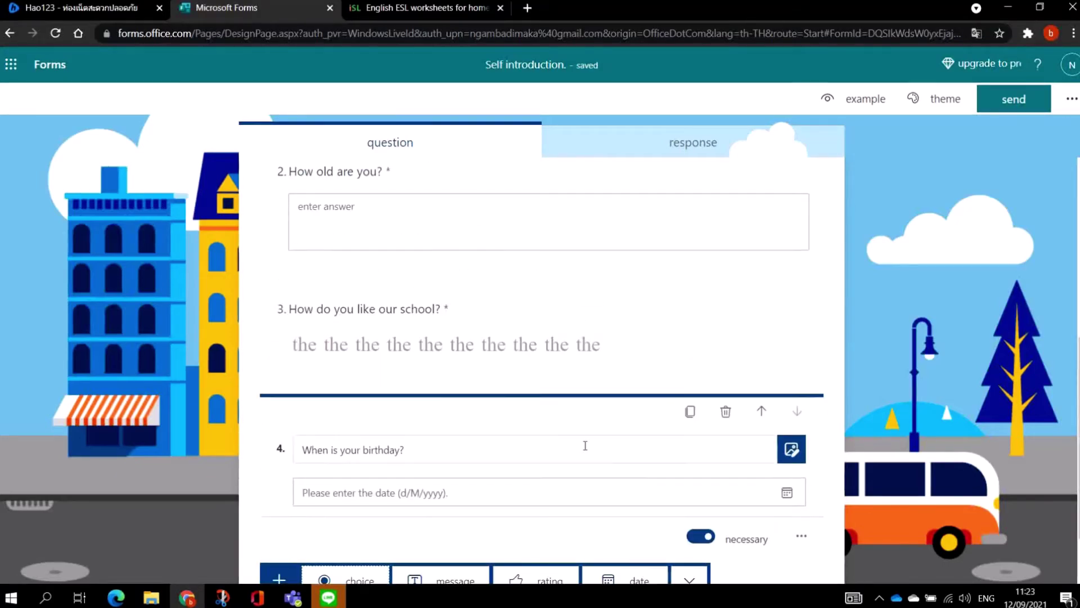
pyautogui.scroll(2, 588, 467)
pyautogui.scroll(-3, 608, 466)
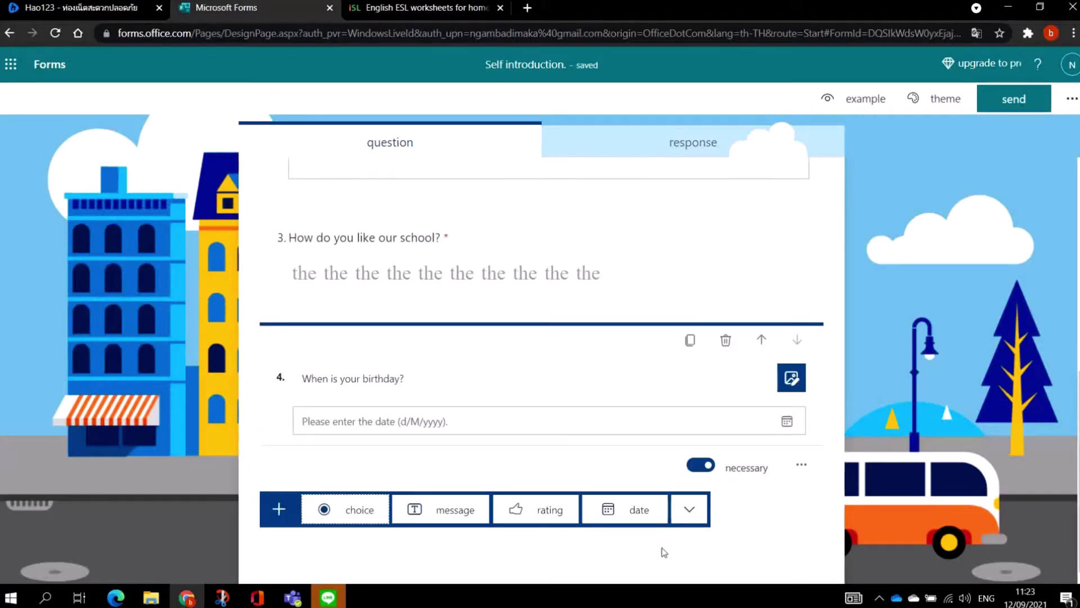
pyautogui.scroll(6, 658, 540)
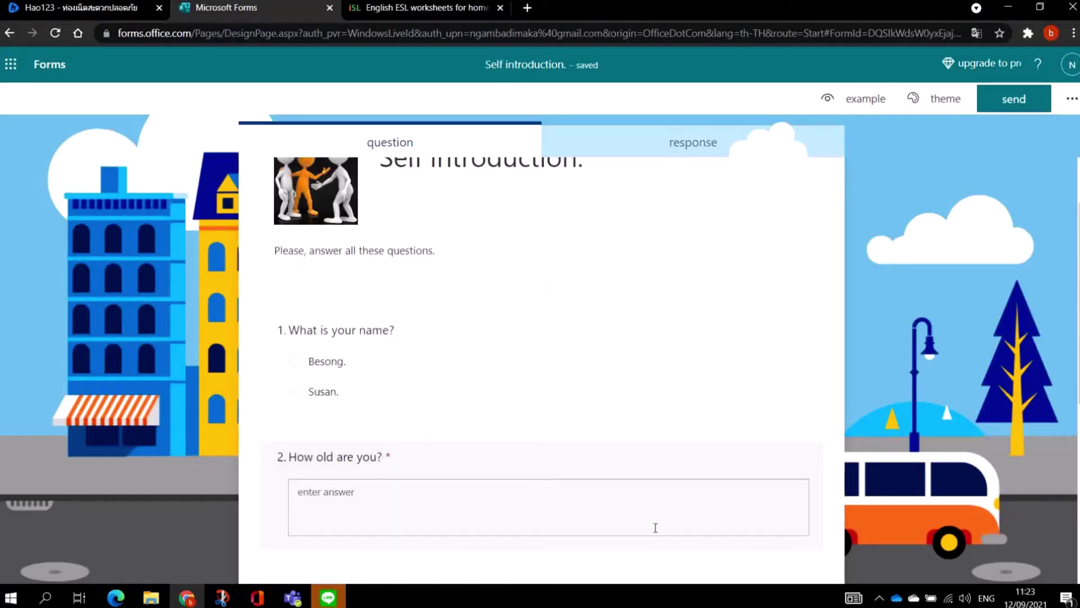
# - Preview the form in the computer view and check all four questions down to the send button
pyautogui.click(865, 102)
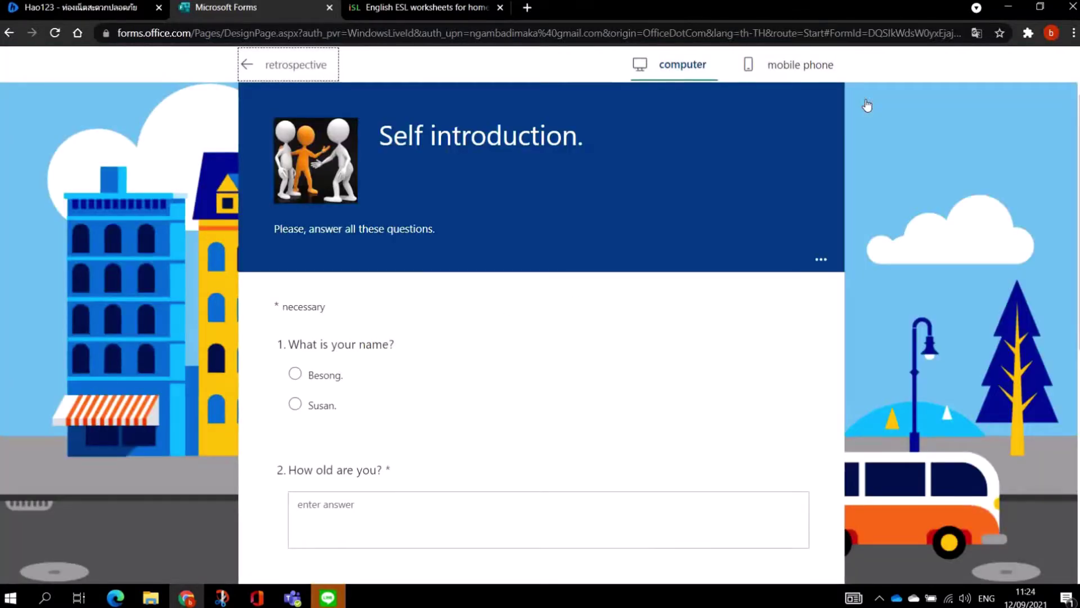
pyautogui.scroll(-8, 512, 294)
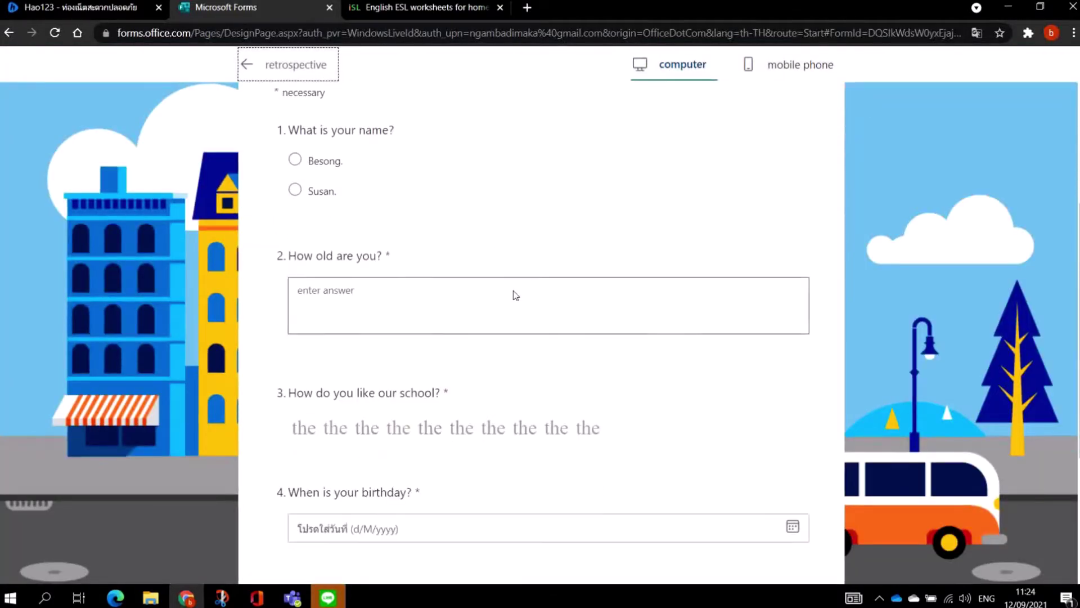
pyautogui.scroll(8, 529, 285)
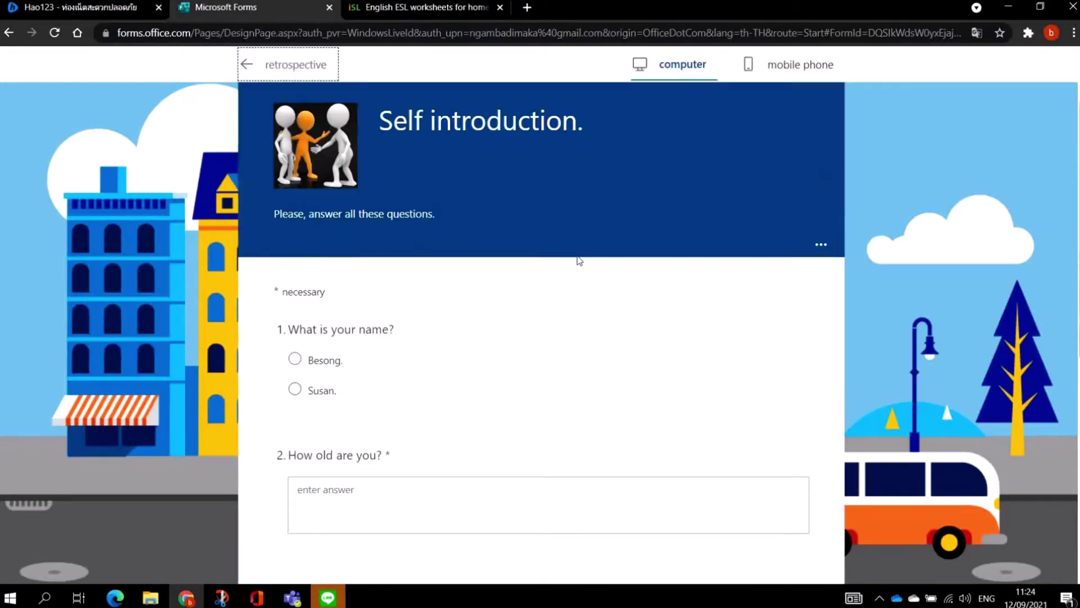
pyautogui.click(698, 66)
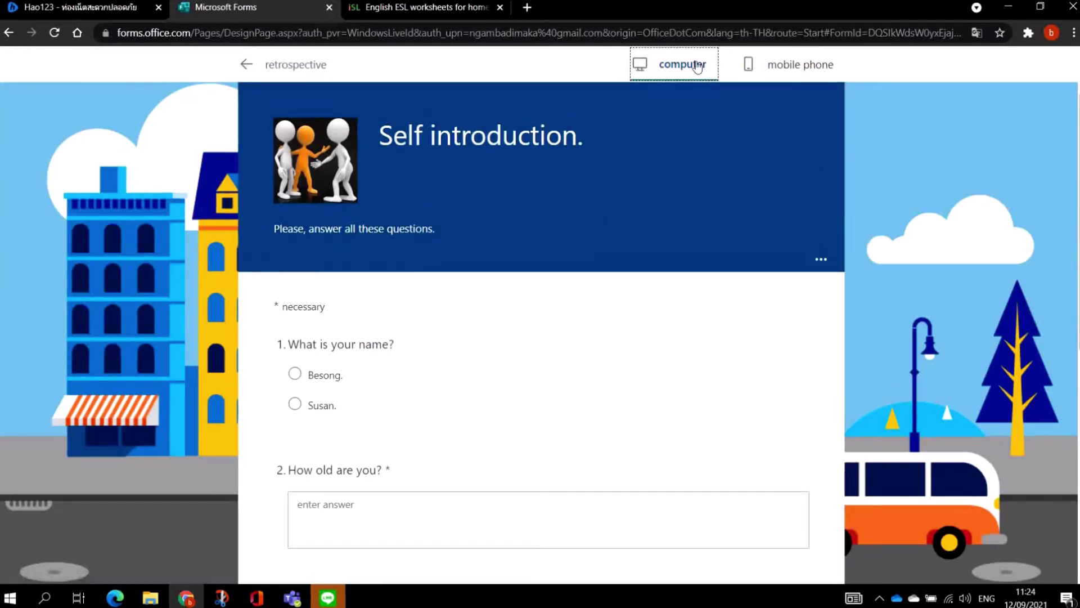
pyautogui.scroll(-5, 550, 260)
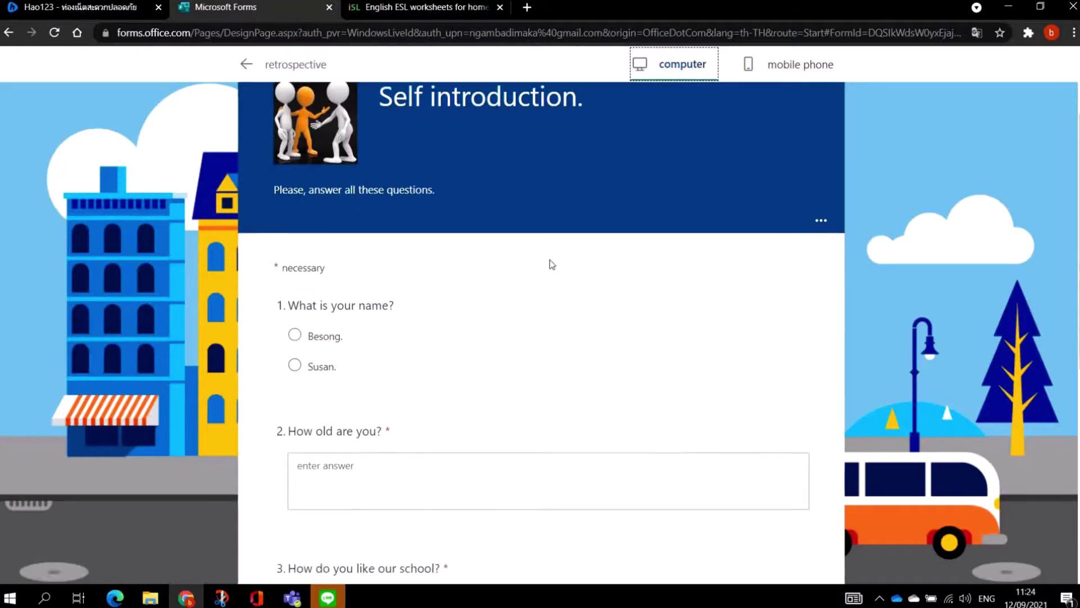
pyautogui.scroll(-3, 550, 265)
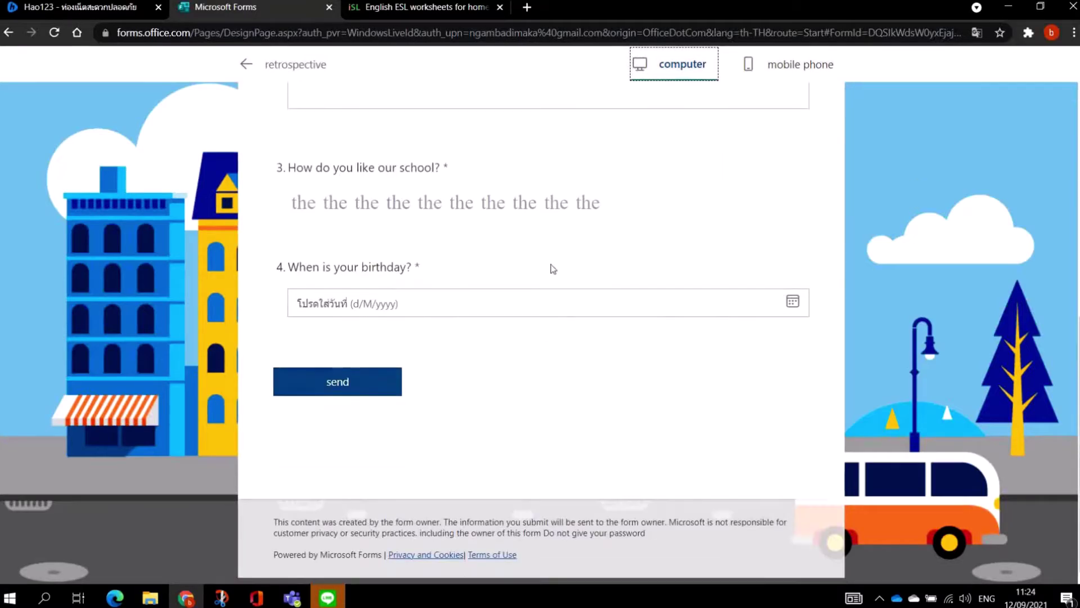
pyautogui.click(376, 376)
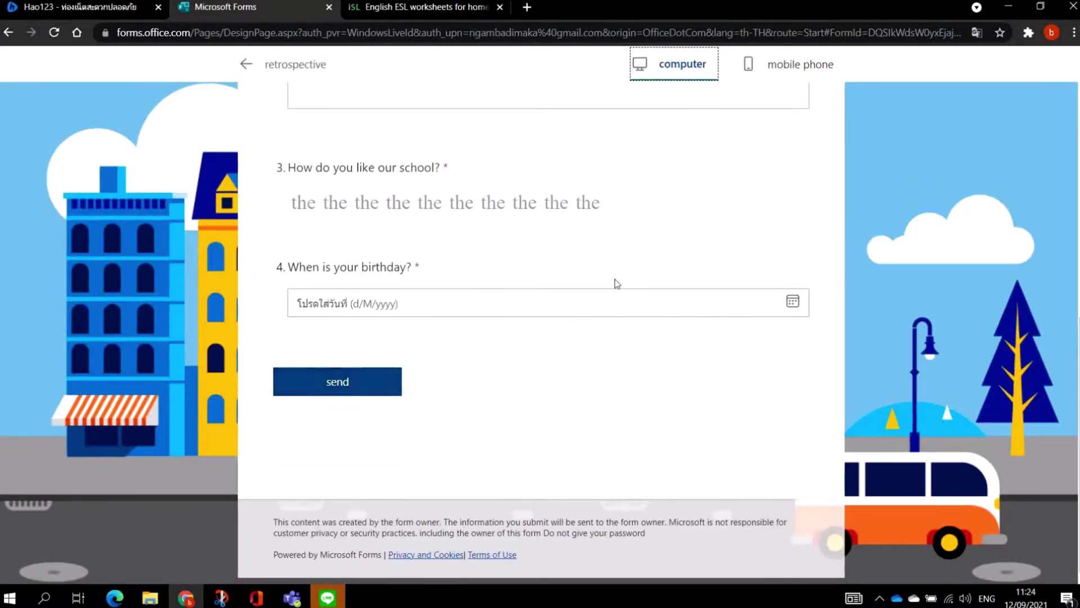
# - Preview the form in the mobile phone view and return to editing the form
pyautogui.scroll(8, 615, 282)
pyautogui.click(795, 68)
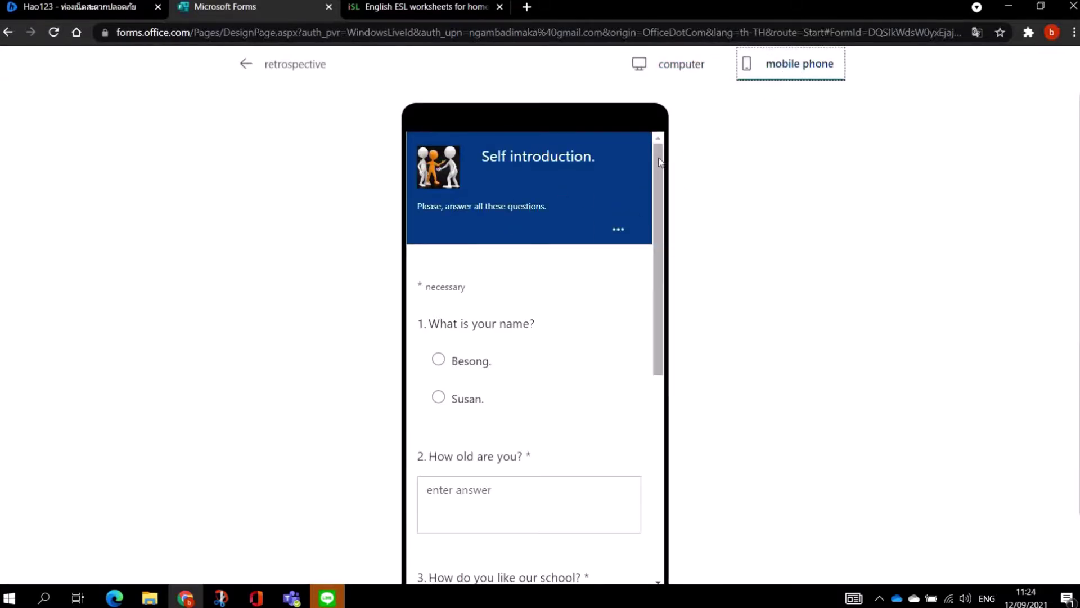
pyautogui.scroll(-1, 658, 172)
pyautogui.moveTo(658, 171); pyautogui.dragTo(687, 135)
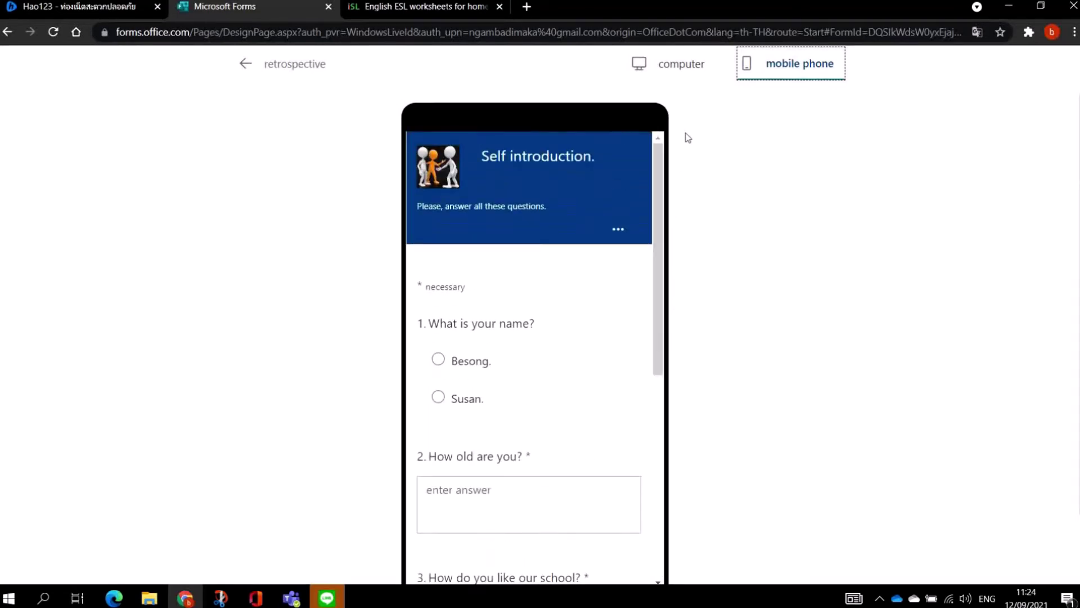
pyautogui.click(255, 67)
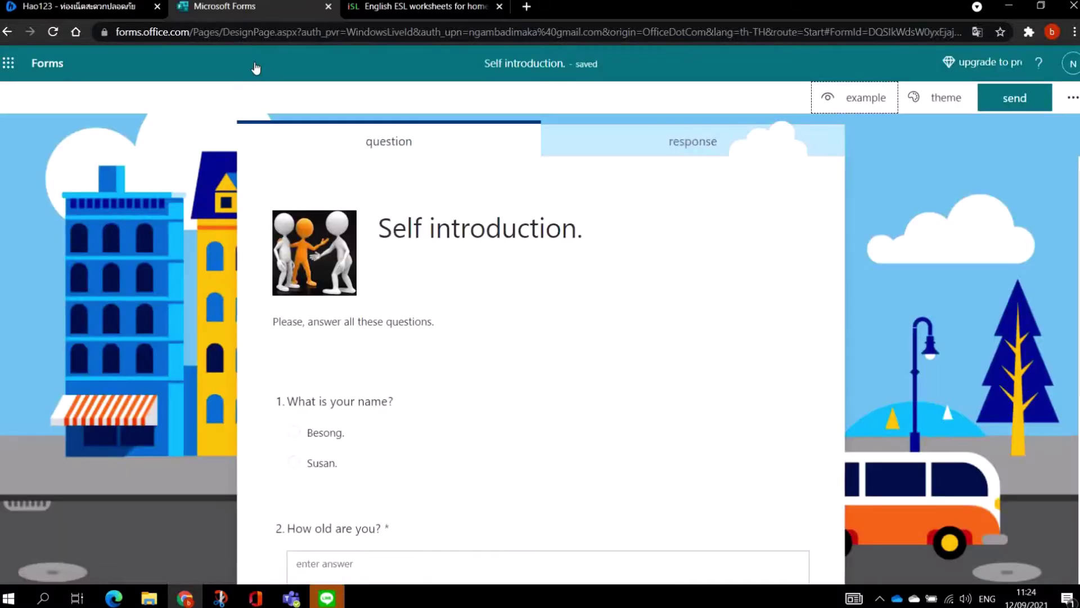
# - Try several picture themes for the form and apply the purple "Office with desk, monitor and printer" theme
pyautogui.click(952, 97)
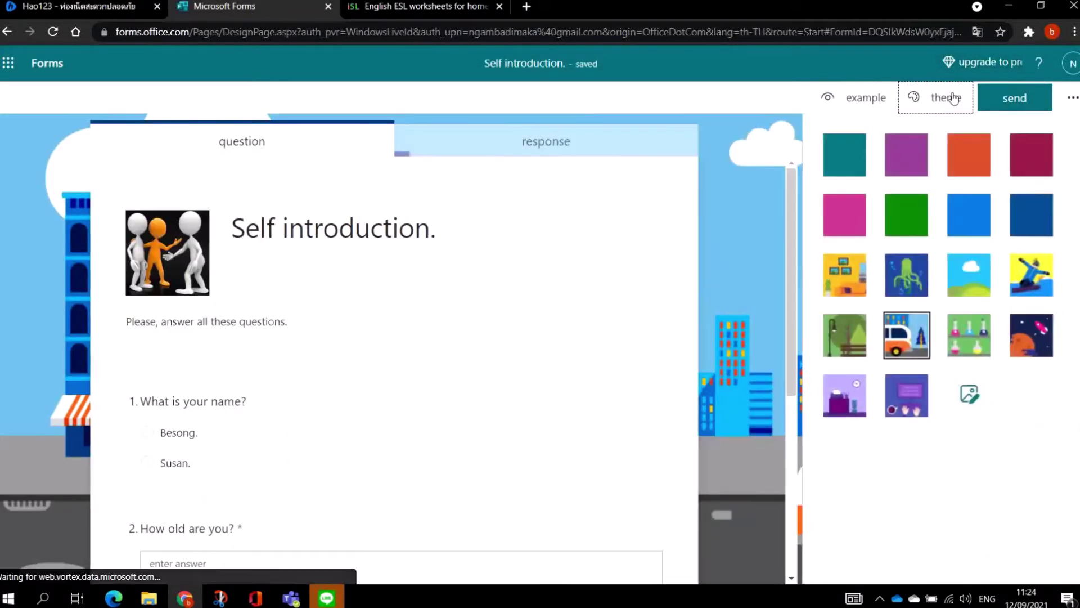
pyautogui.click(848, 285)
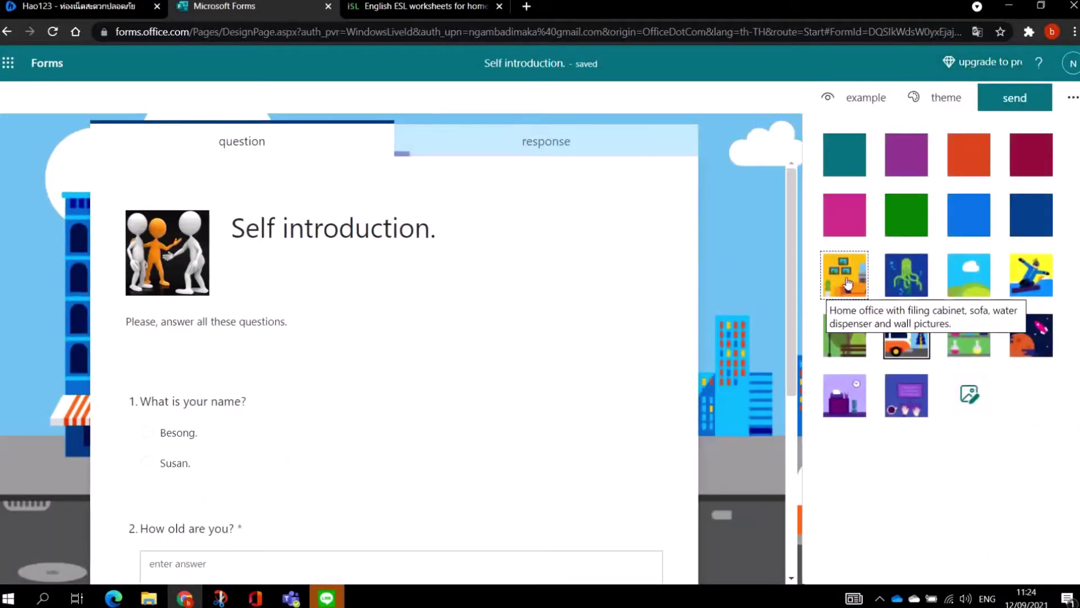
pyautogui.click(906, 273)
pyautogui.click(969, 271)
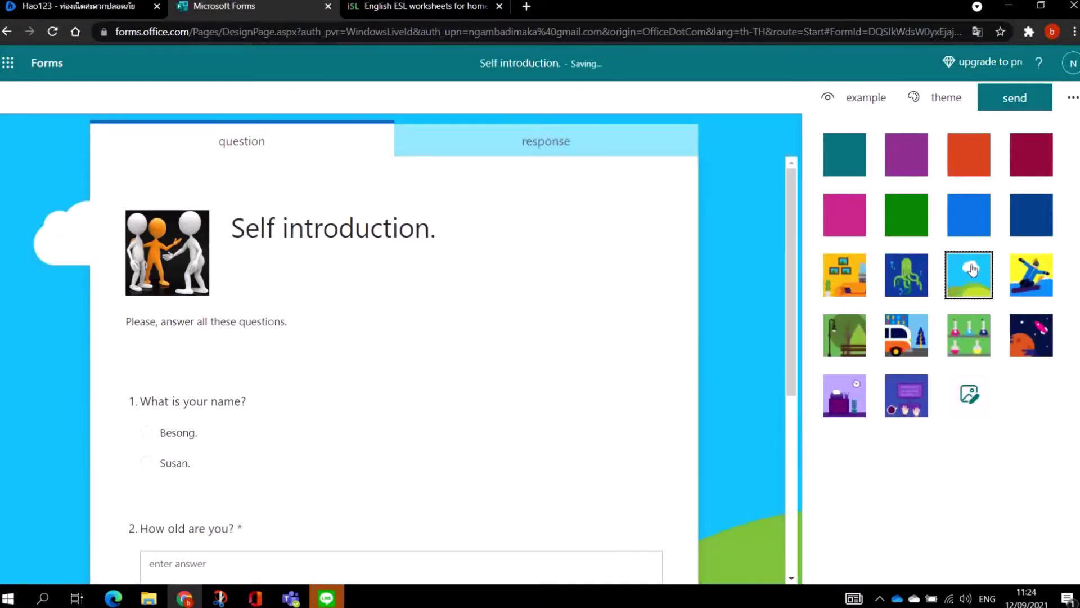
pyautogui.click(1031, 274)
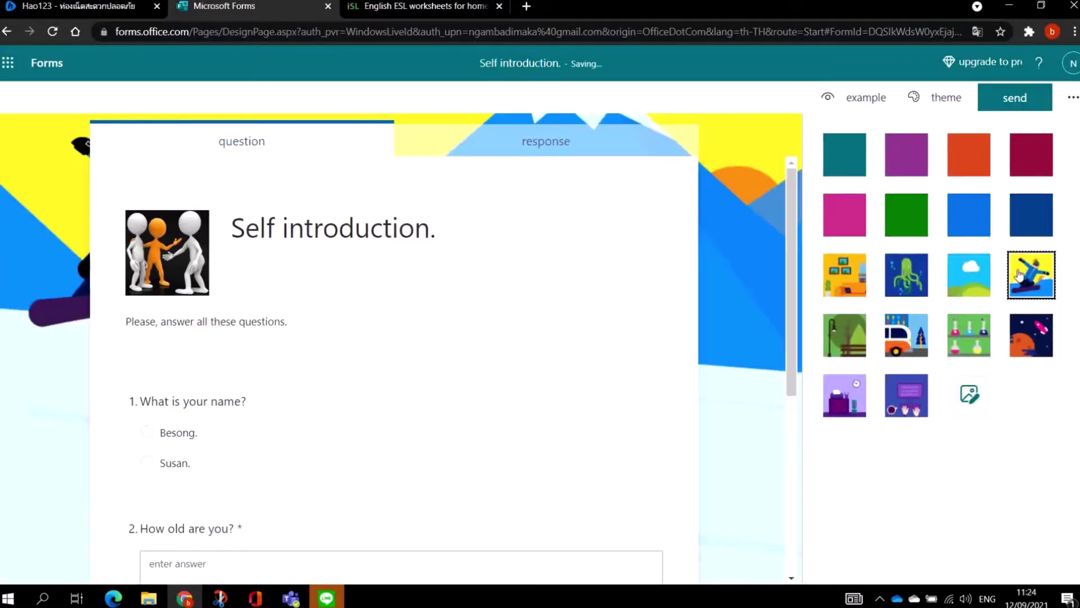
pyautogui.click(846, 343)
pyautogui.click(907, 337)
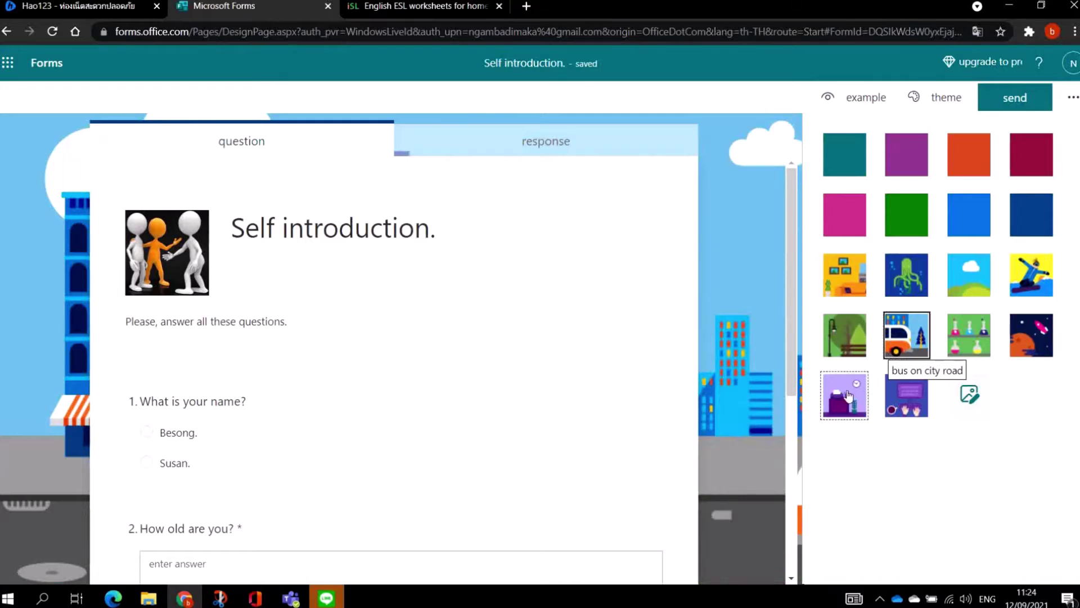
pyautogui.click(848, 395)
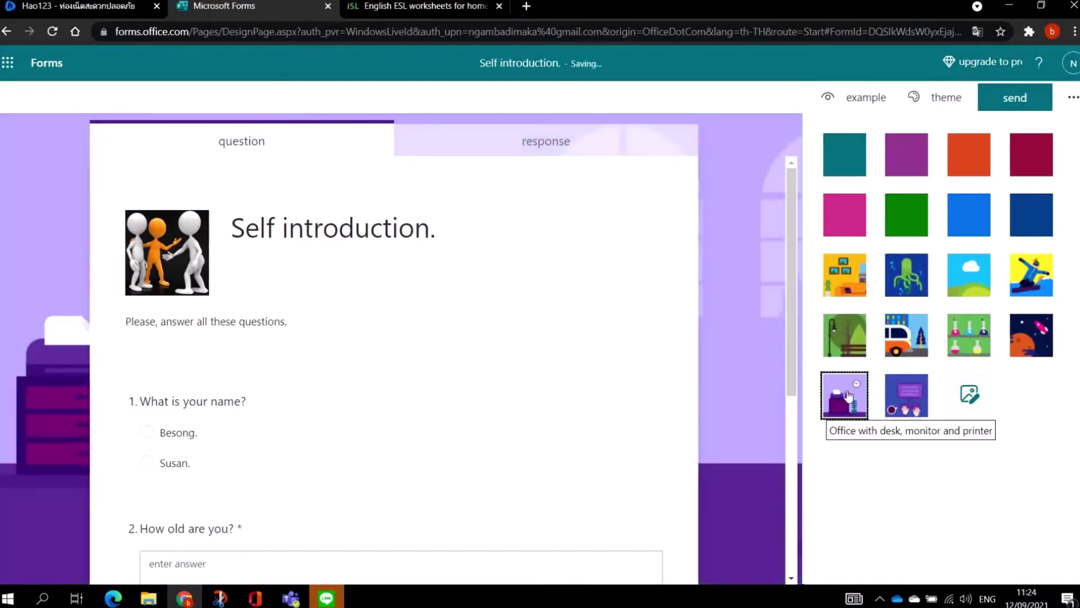
# - Open the form's sharing options and copy its response link as a short URL
pyautogui.click(1031, 100)
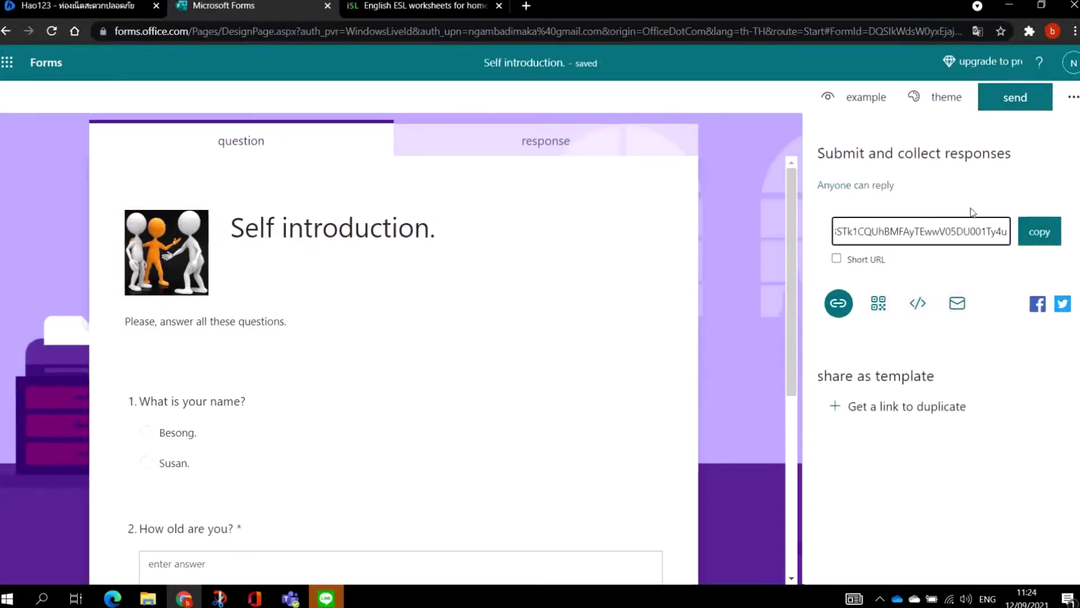
pyautogui.click(1039, 231)
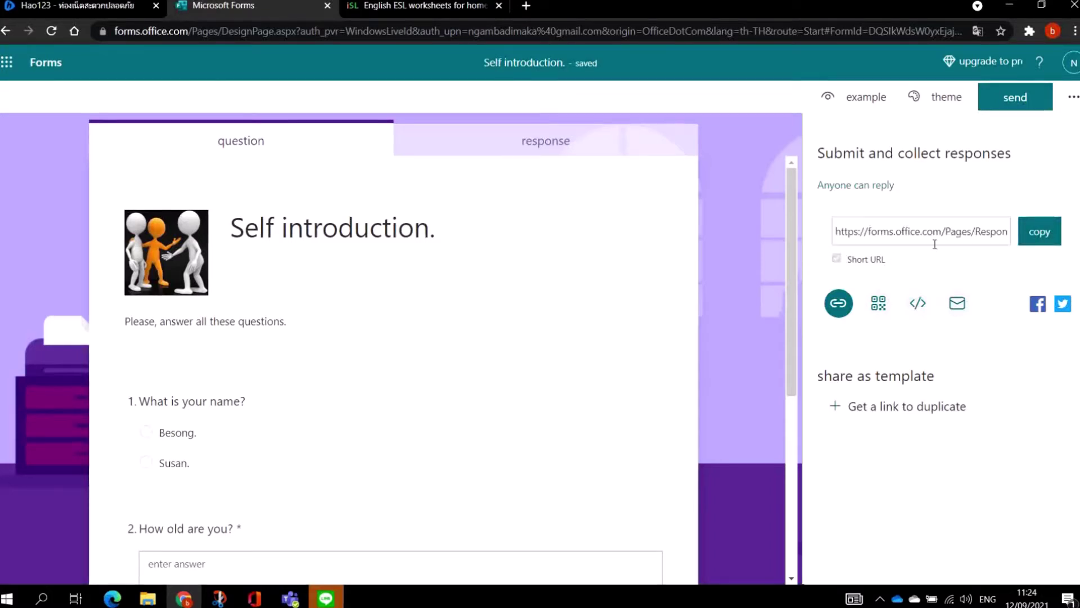
pyautogui.click(838, 259)
pyautogui.click(1027, 237)
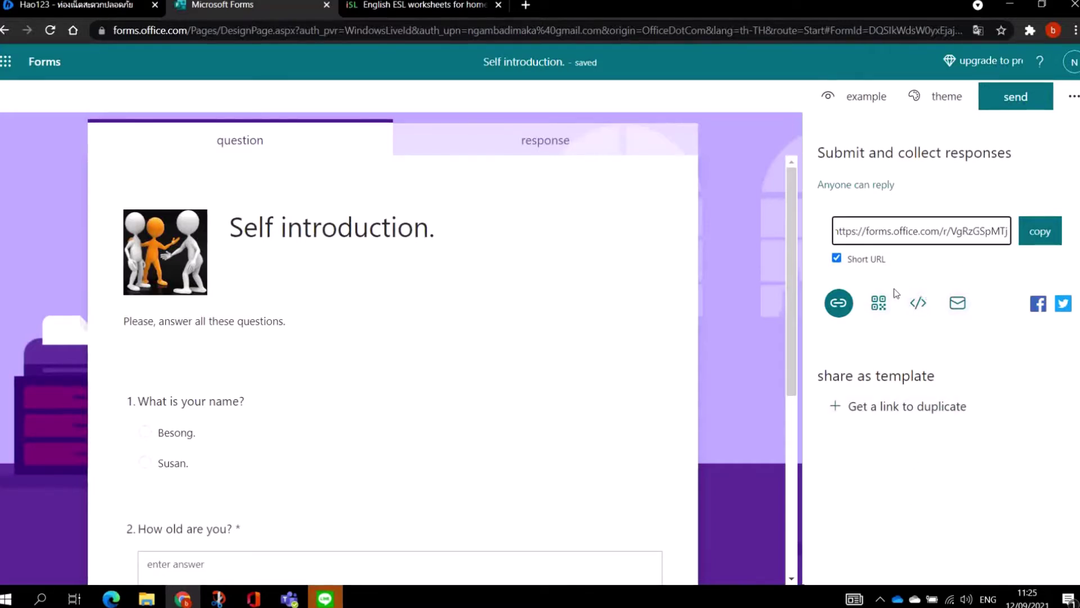
# - Display the form's QR code for respondents and retranslate the page from Thai into English
pyautogui.click(878, 302)
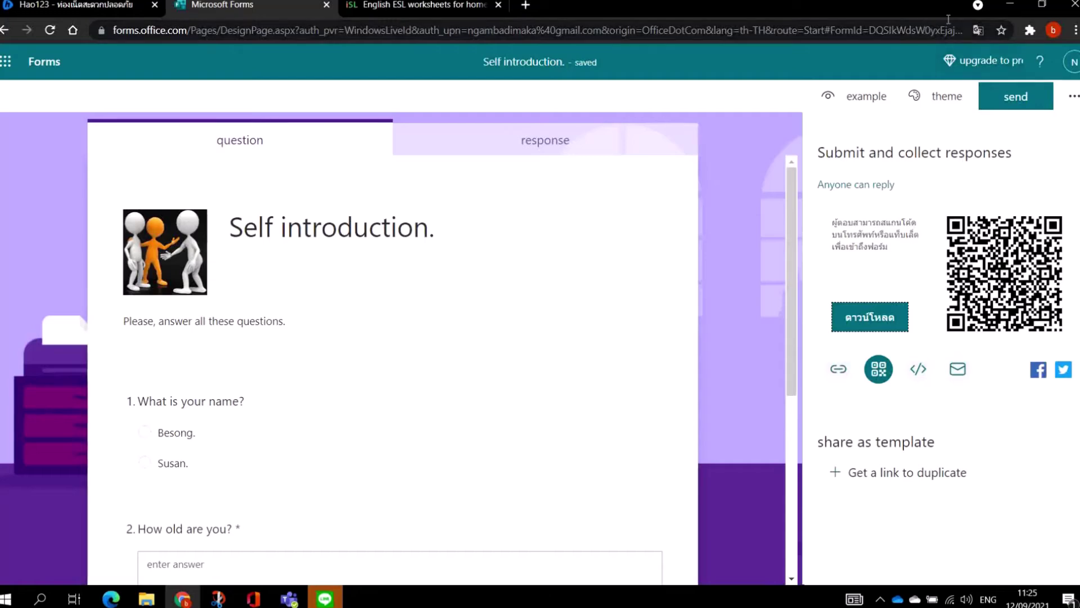
pyautogui.click(980, 30)
pyautogui.click(838, 56)
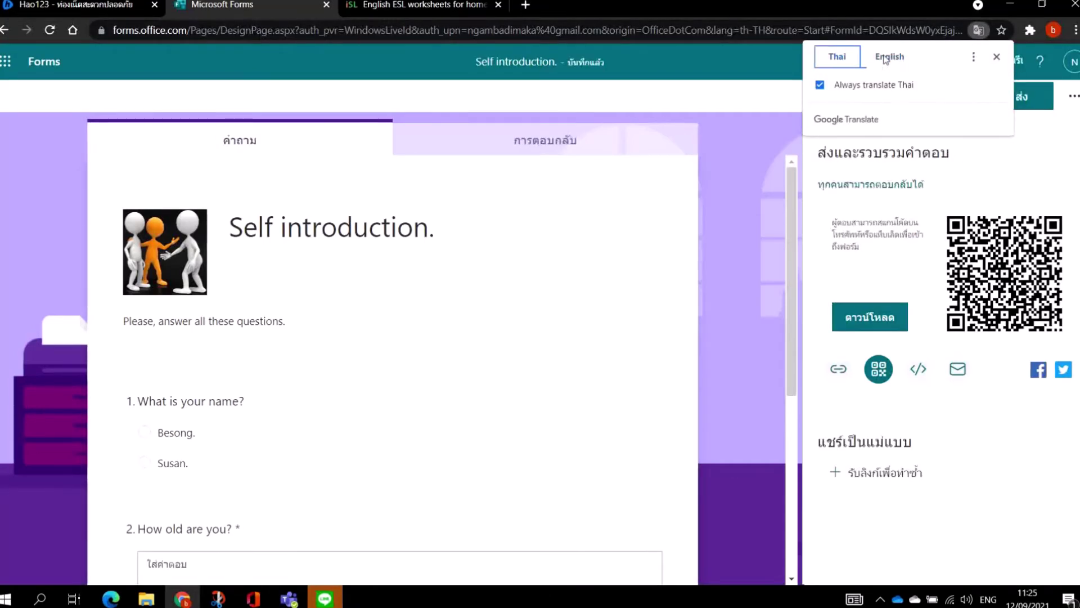
pyautogui.click(889, 56)
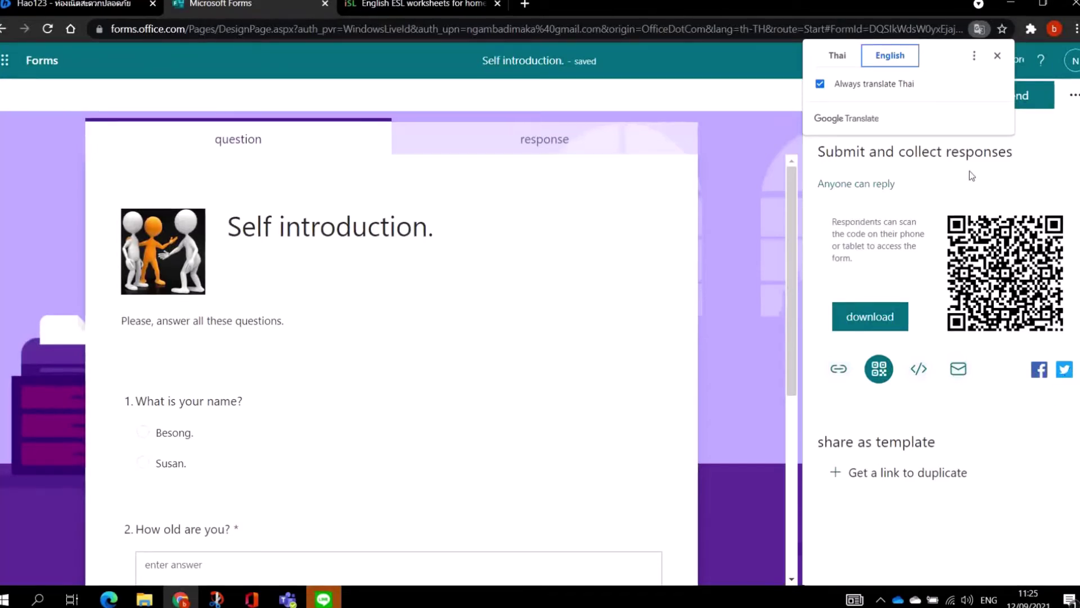
pyautogui.click(772, 58)
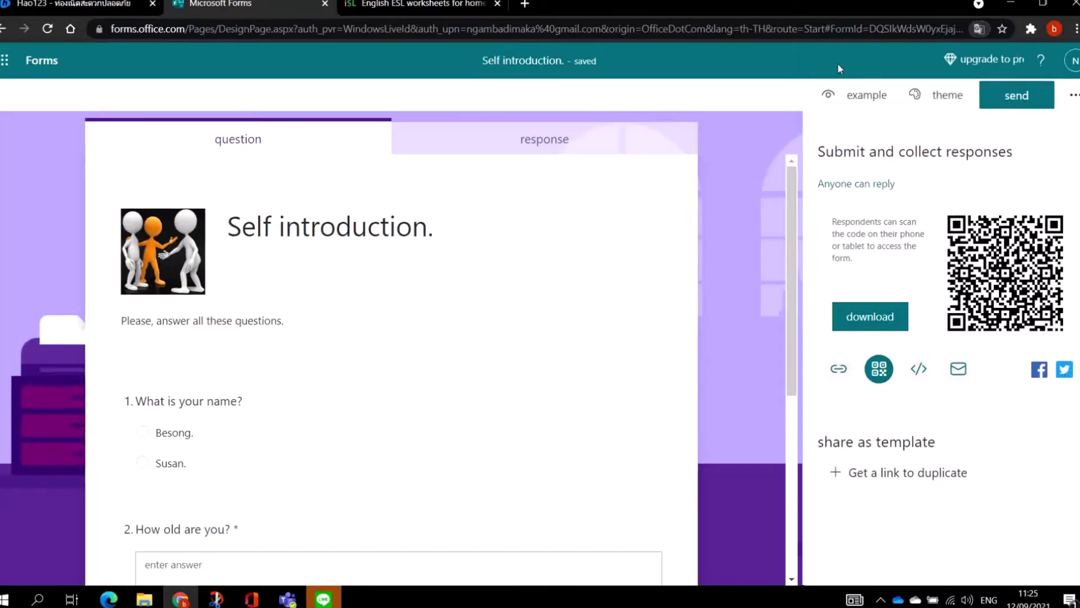
# - Open the form's settings and toggle accepting responses off and back on
pyautogui.click(1072, 96)
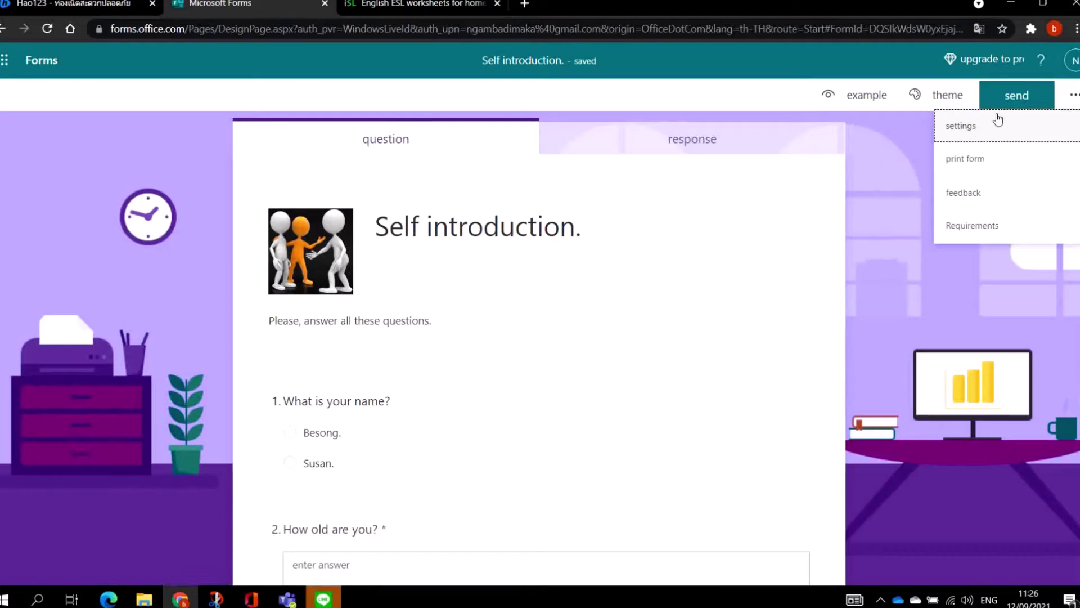
pyautogui.click(977, 127)
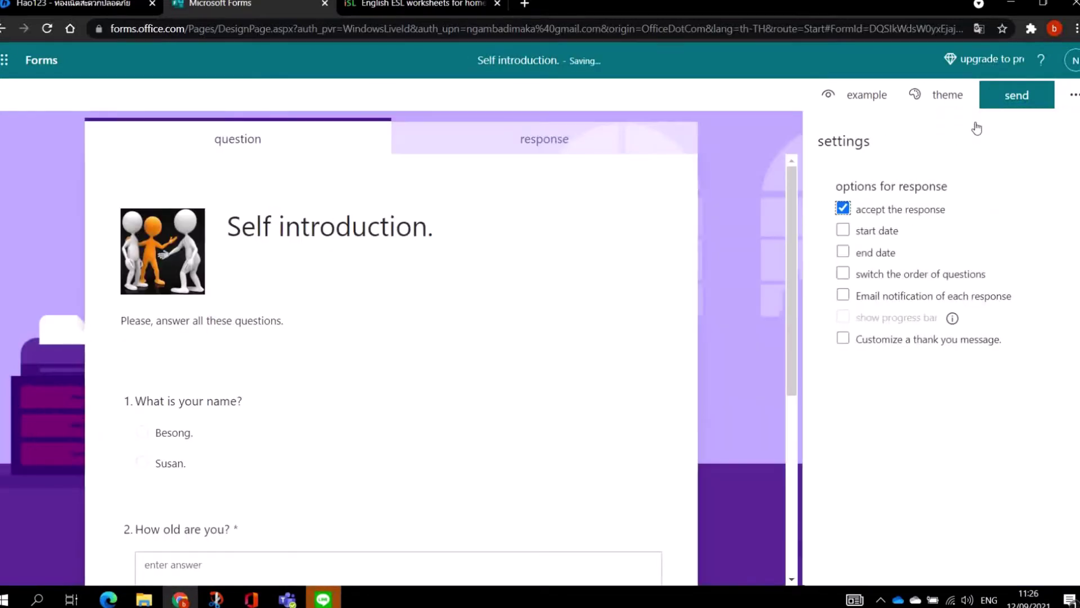
pyautogui.click(844, 209)
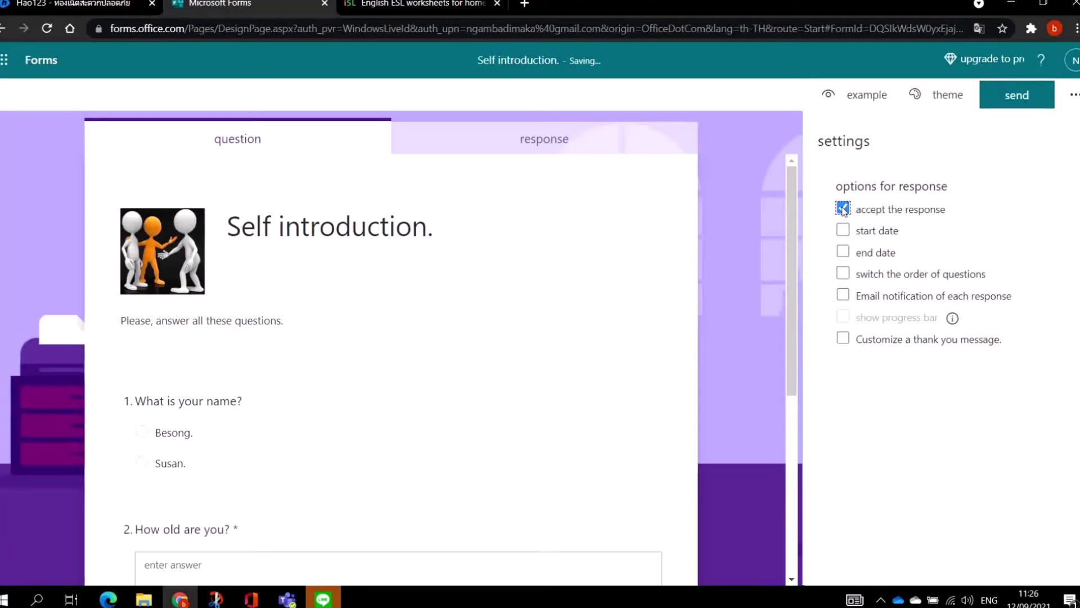
pyautogui.click(844, 208)
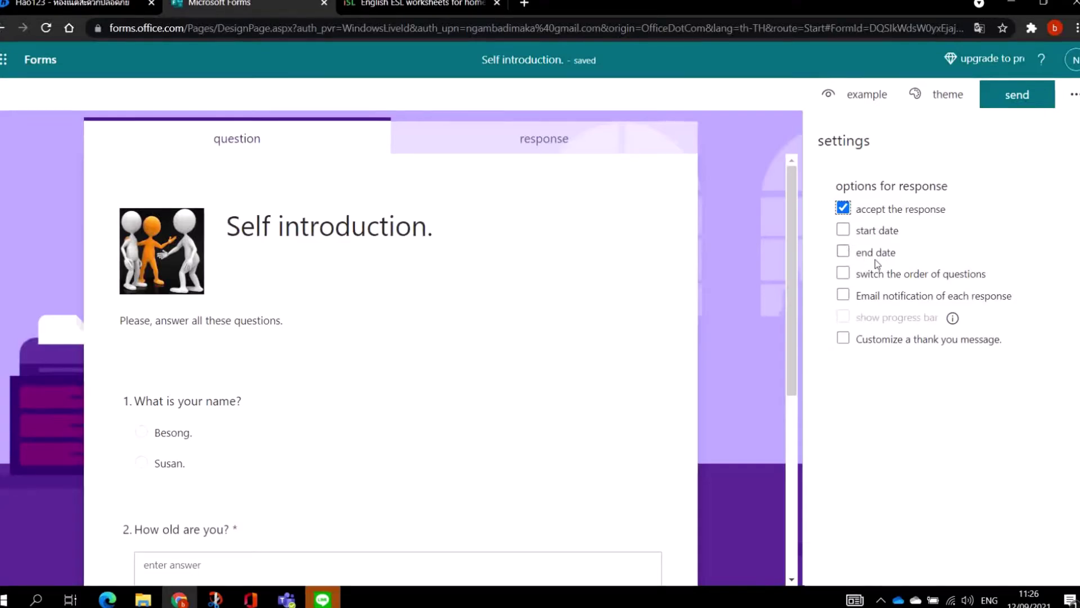
# - Turn on switching the order of questions for all questions and retranslate the new options into English
pyautogui.click(843, 274)
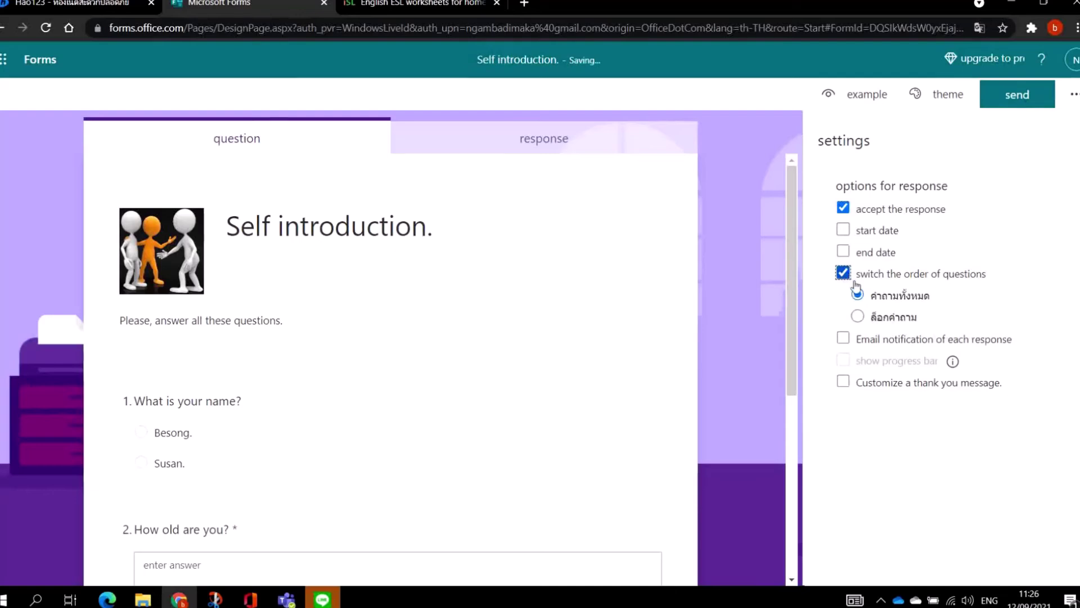
pyautogui.click(980, 28)
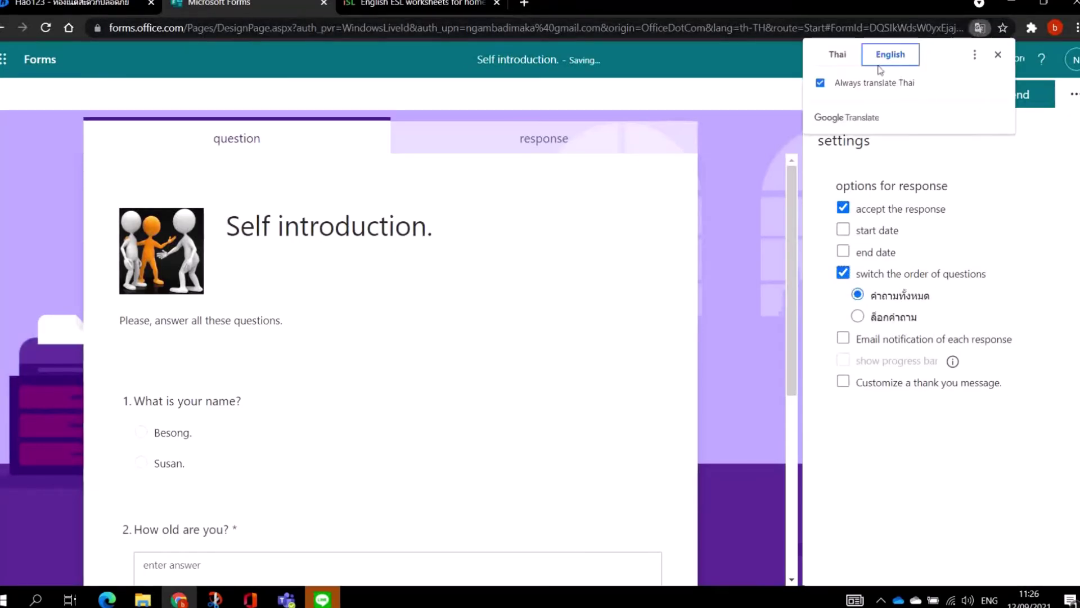
pyautogui.click(837, 55)
pyautogui.click(890, 55)
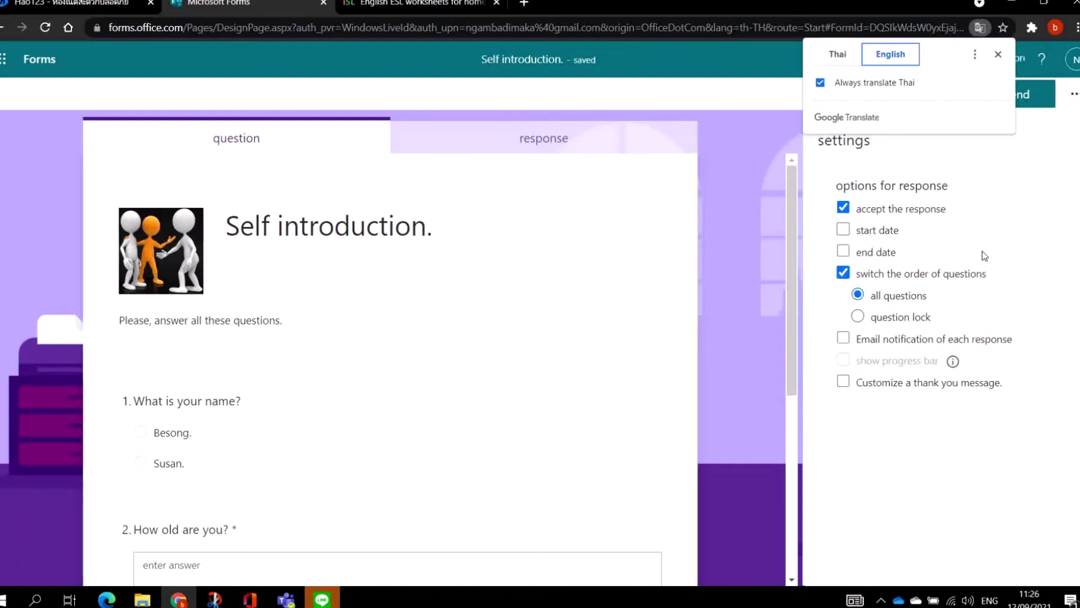
pyautogui.click(997, 56)
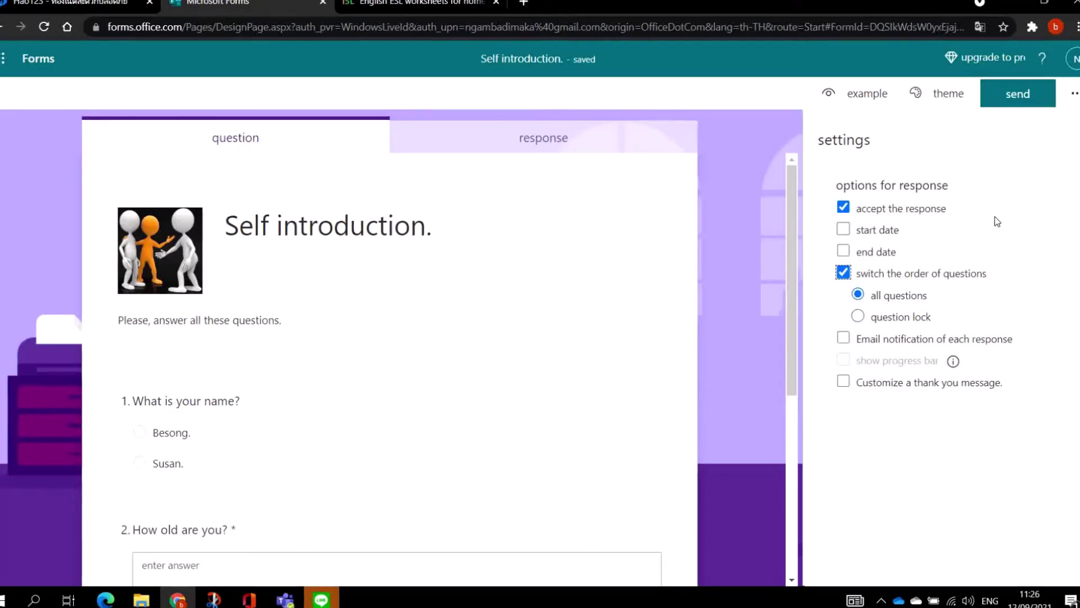
# - Enable email notification of each response and the custom thank-you message, and retranslate the message text into English
pyautogui.click(842, 340)
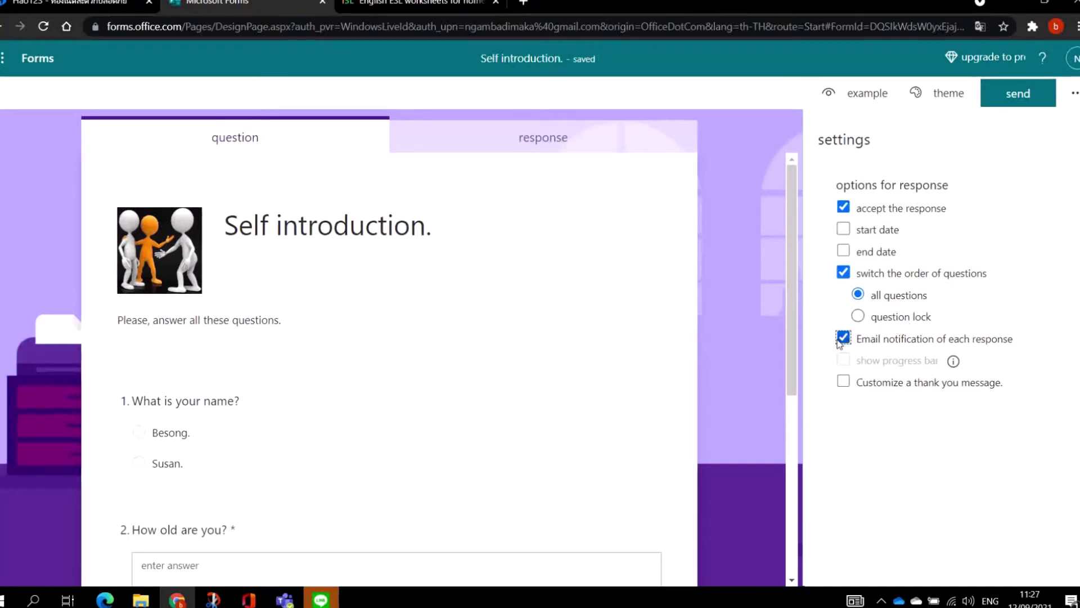
pyautogui.click(844, 381)
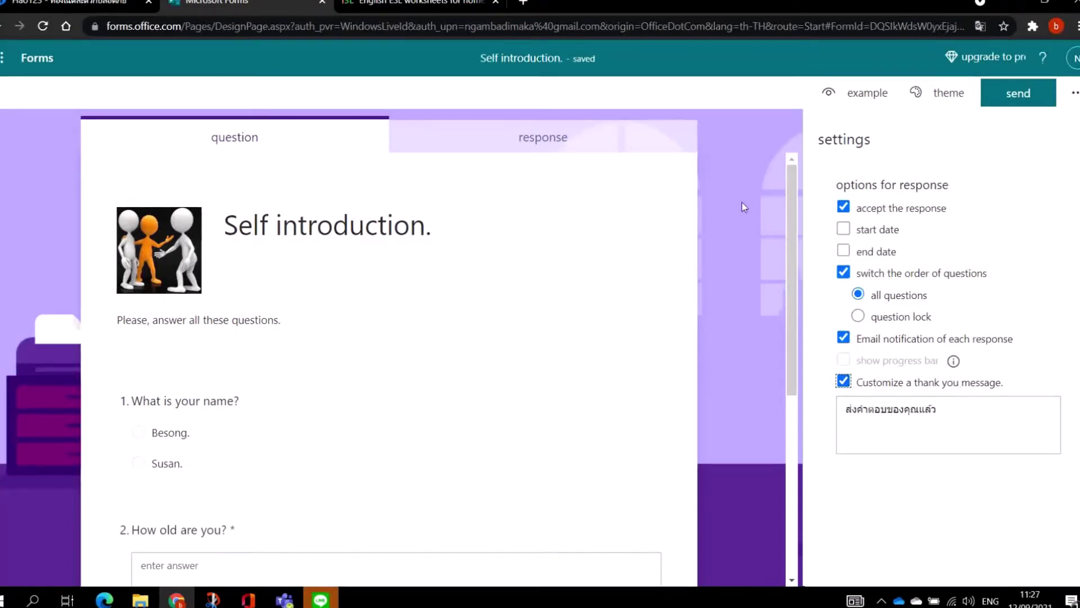
pyautogui.tripleClick(953, 413)
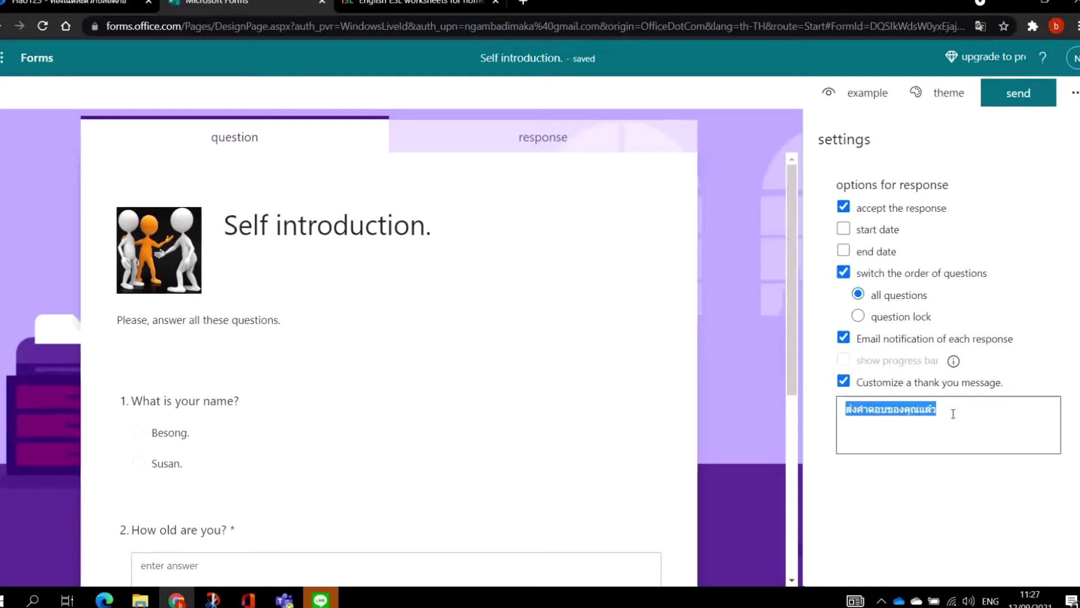
pyautogui.click(981, 27)
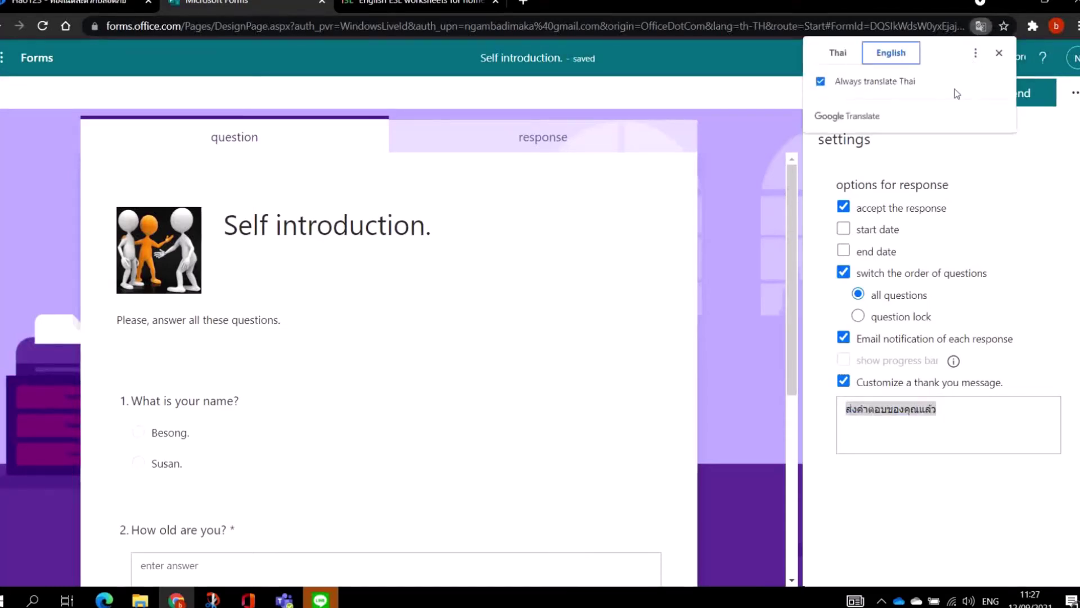
pyautogui.click(844, 53)
pyautogui.click(891, 53)
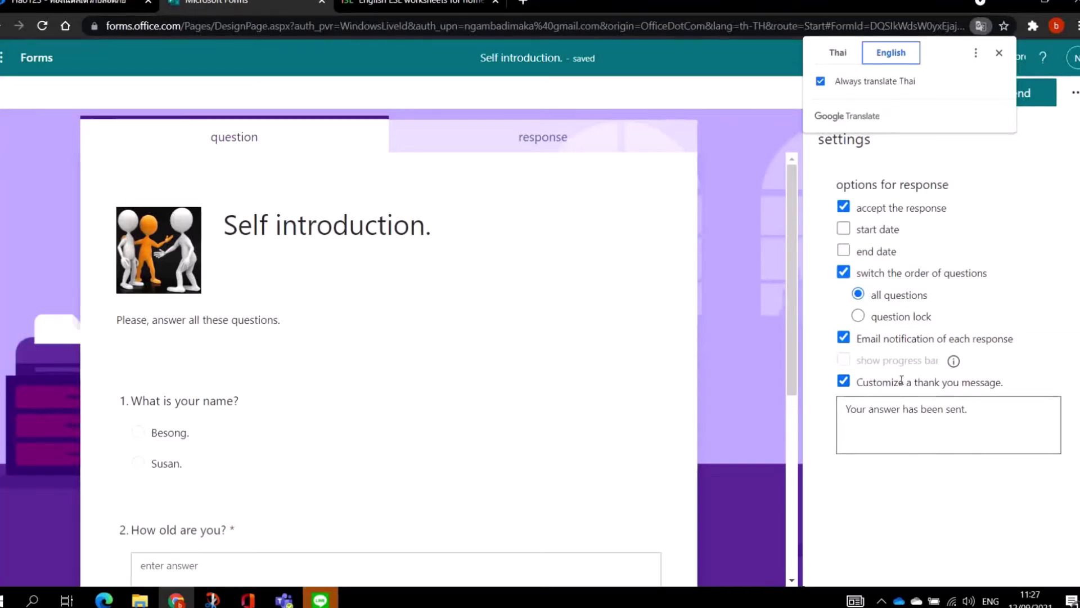
# - Show the form's additional options, return to the Forms start page and create a new quiz titled "Fruits"
pyautogui.click(1076, 93)
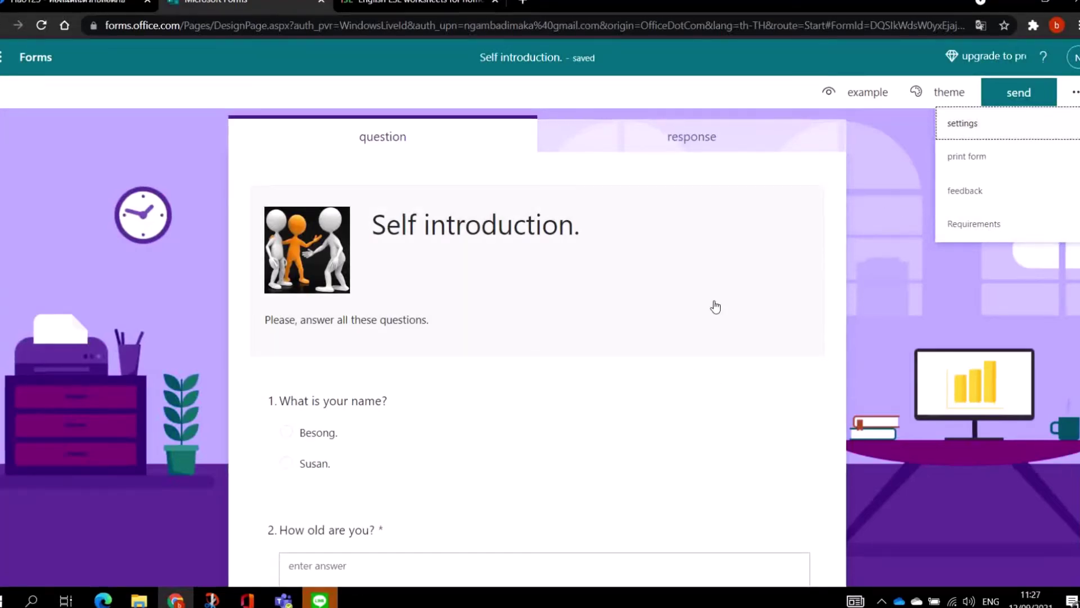
pyautogui.click(43, 62)
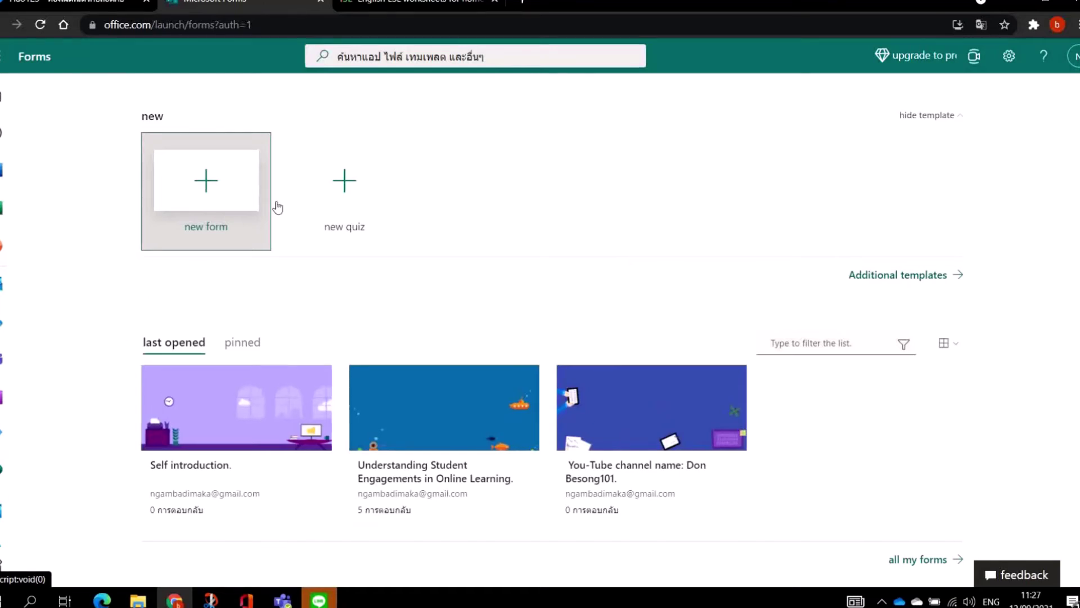
pyautogui.click(349, 179)
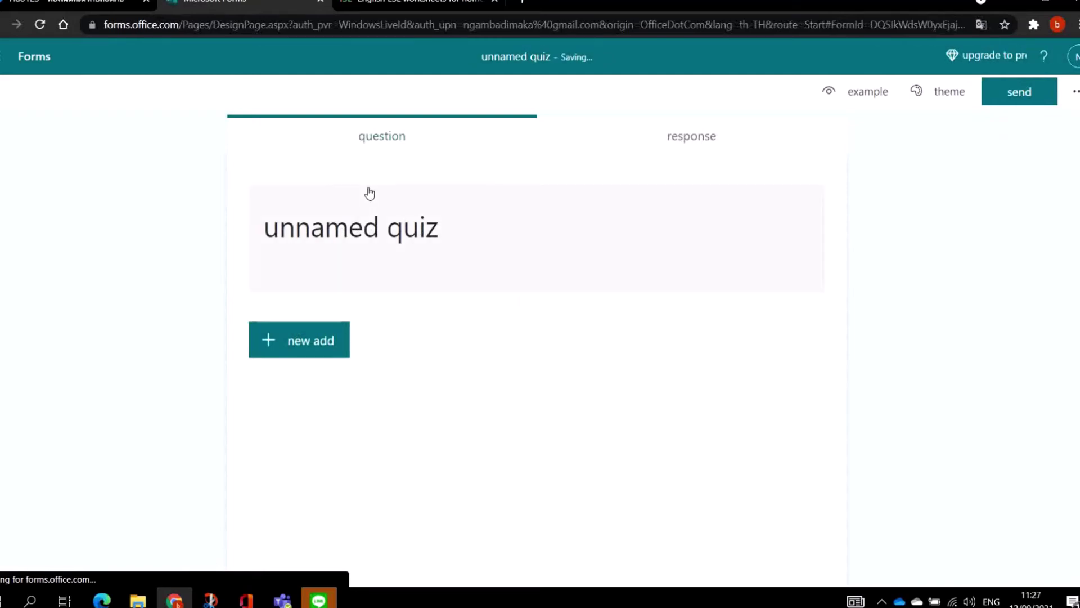
pyautogui.click(416, 234)
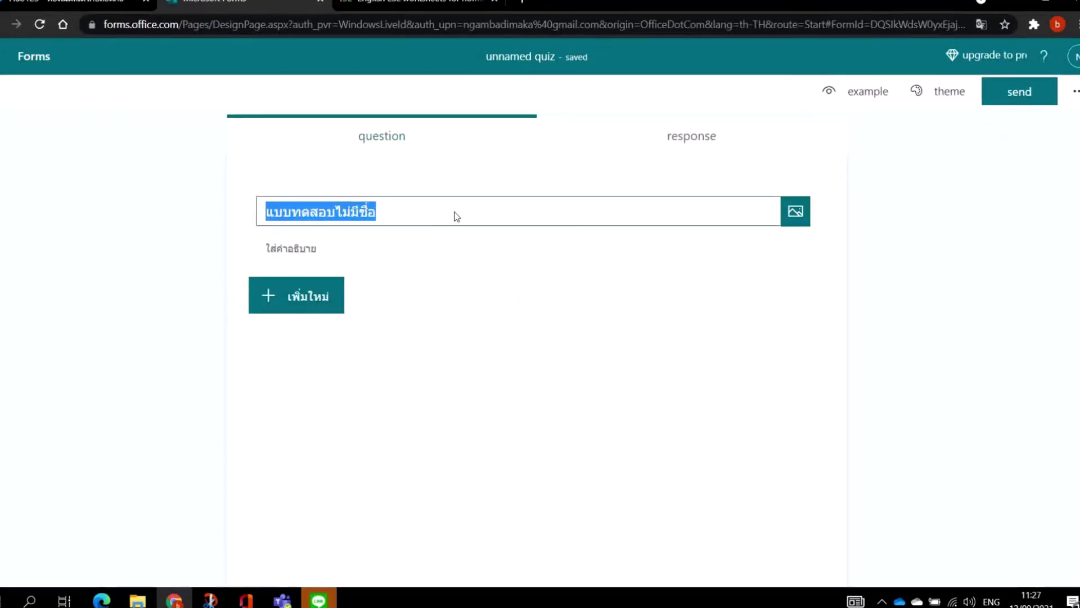
pyautogui.write('Fruits')
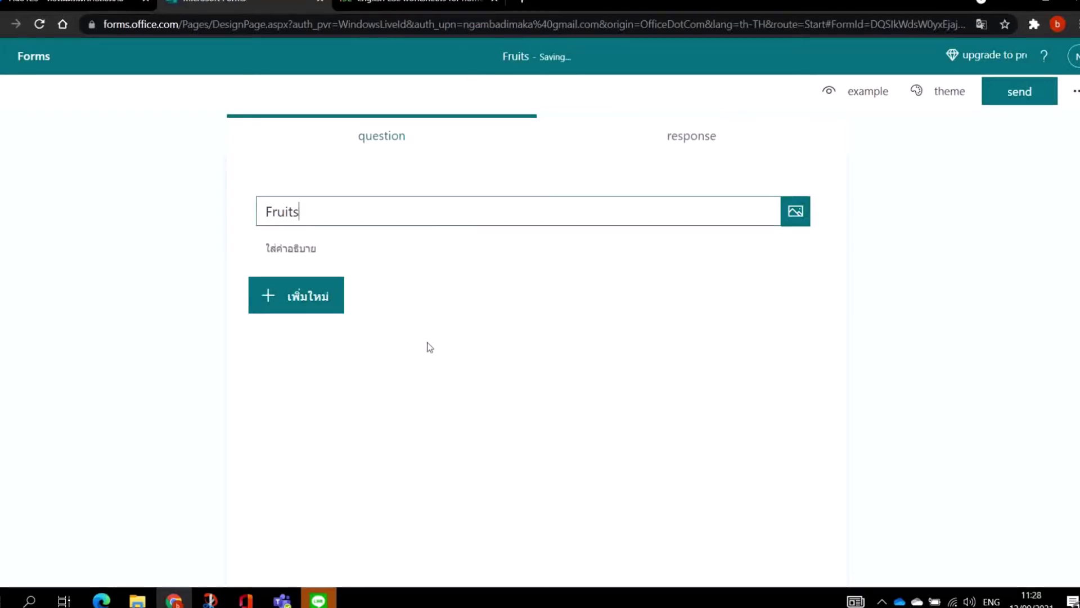
# - Retranslate the quiz page into English and enter the description "Draw fruits and name them."
pyautogui.click(982, 24)
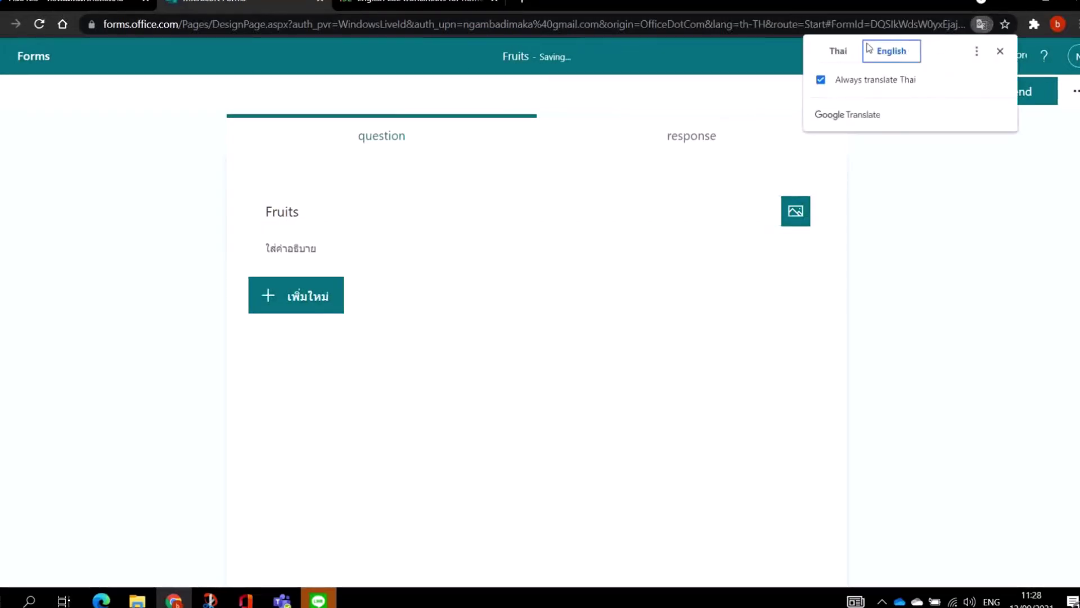
pyautogui.click(836, 50)
pyautogui.click(890, 51)
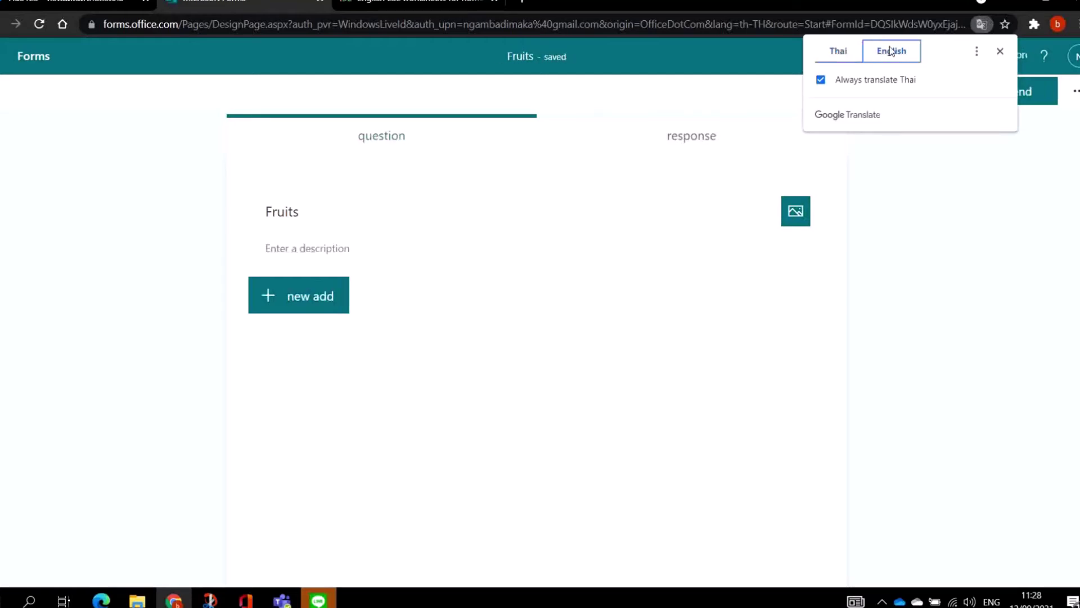
pyautogui.click(424, 251)
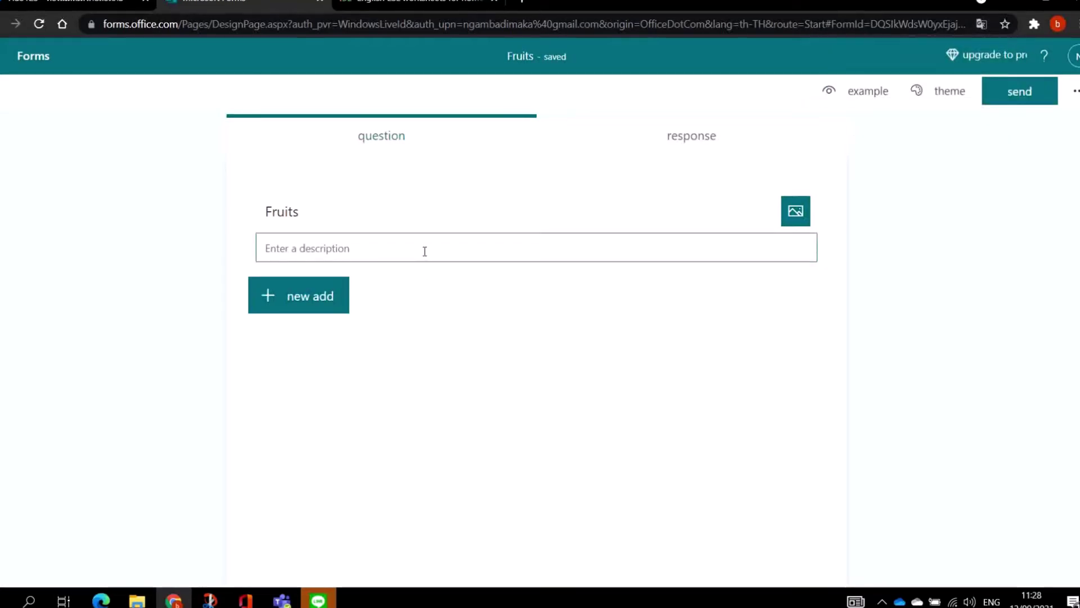
pyautogui.write('Draw ')
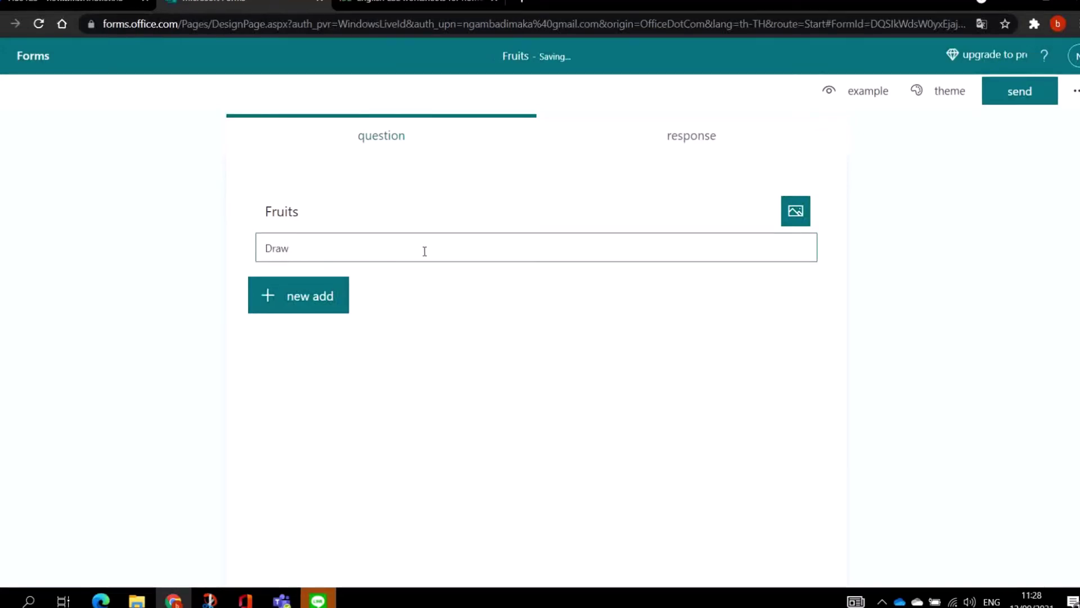
pyautogui.write('fruits and na')
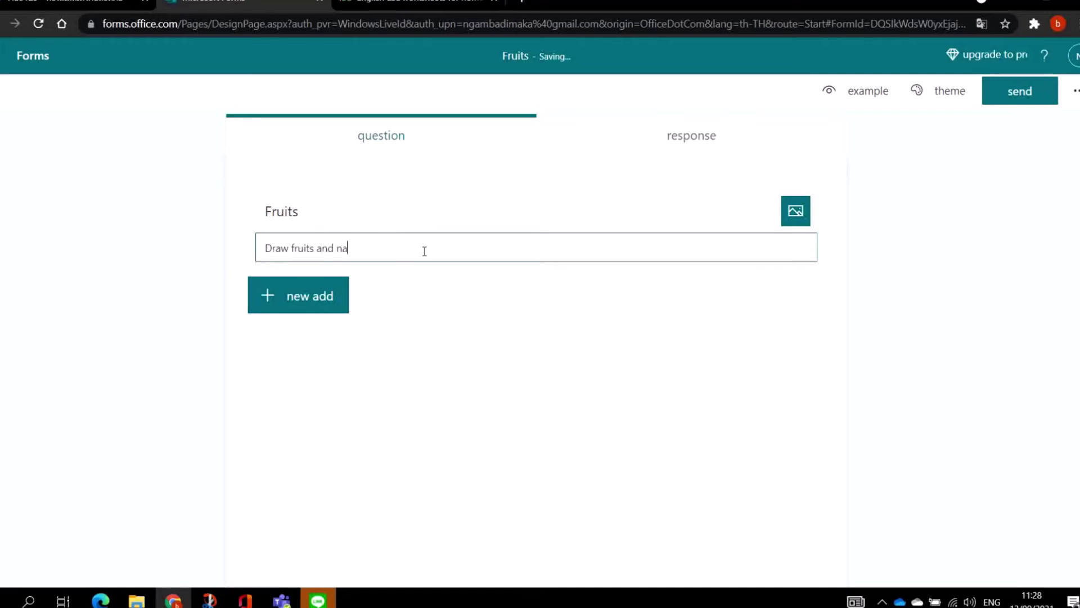
pyautogui.write('me them.')
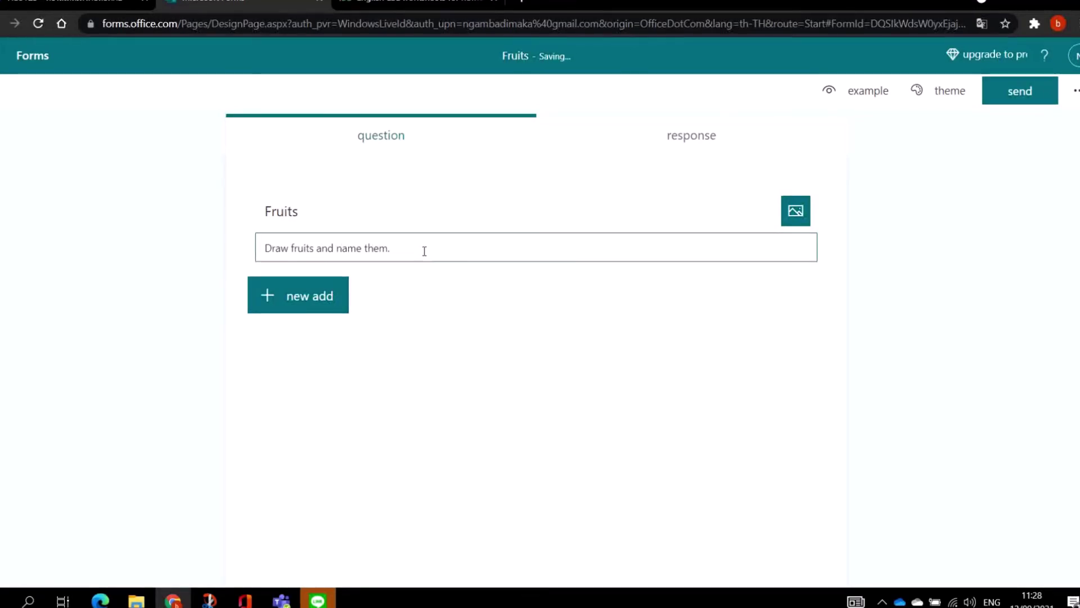
# - Search Bing images for "fruits" and add the 1024x681 fruit market picture as the quiz's title image
pyautogui.click(795, 210)
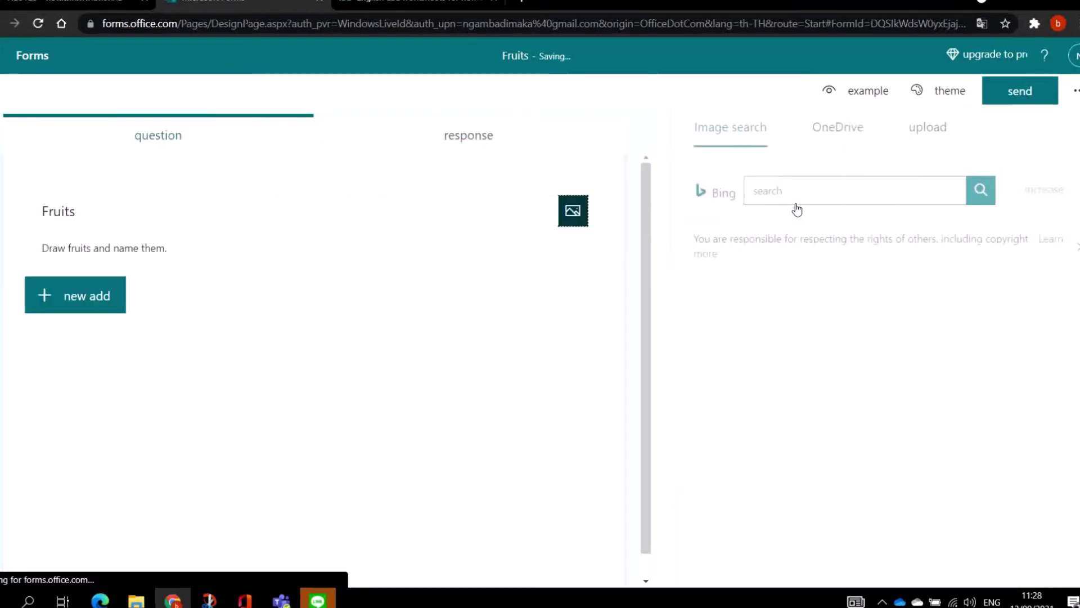
pyautogui.click(863, 193)
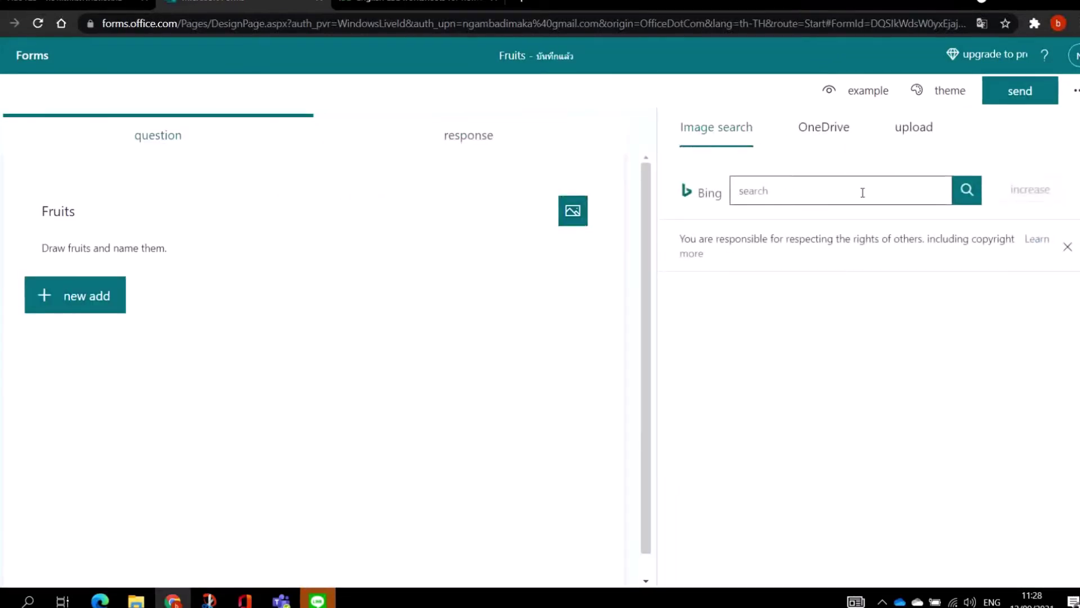
pyautogui.write('fruits')
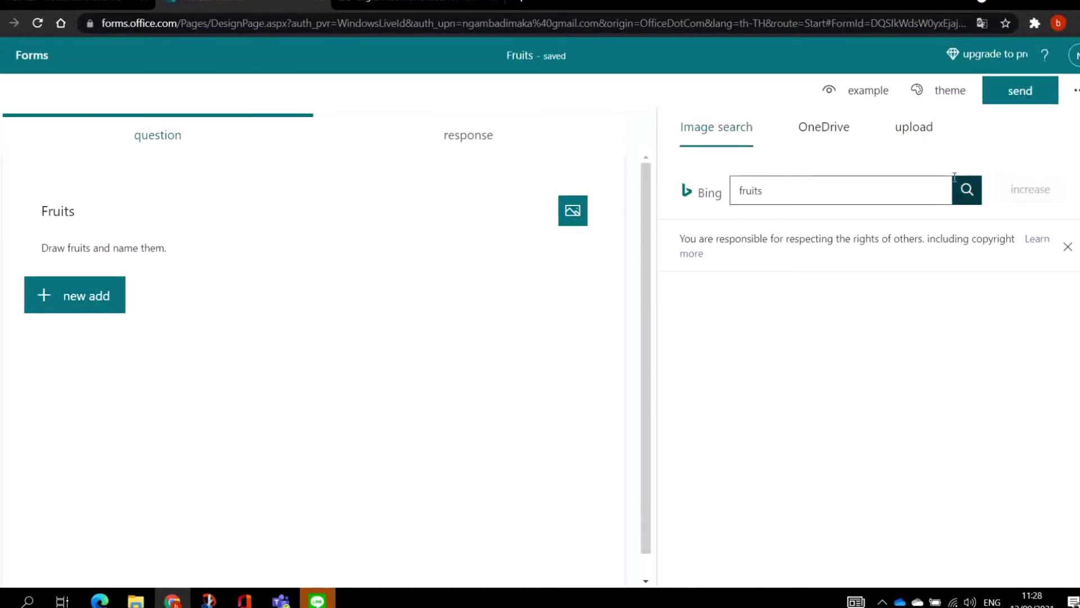
pyautogui.click(967, 191)
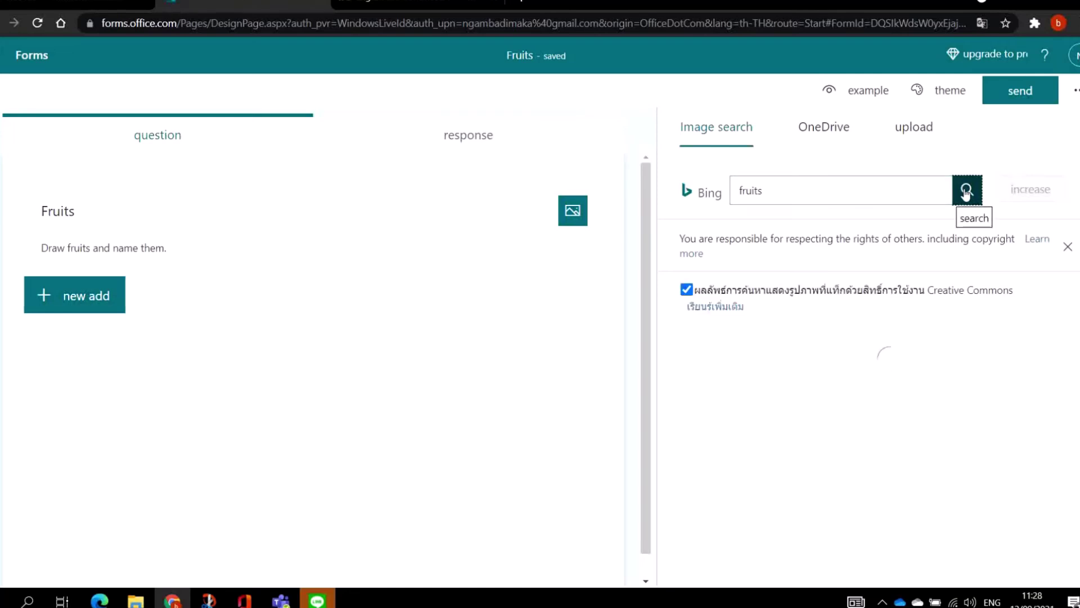
pyautogui.scroll(-1, 816, 451)
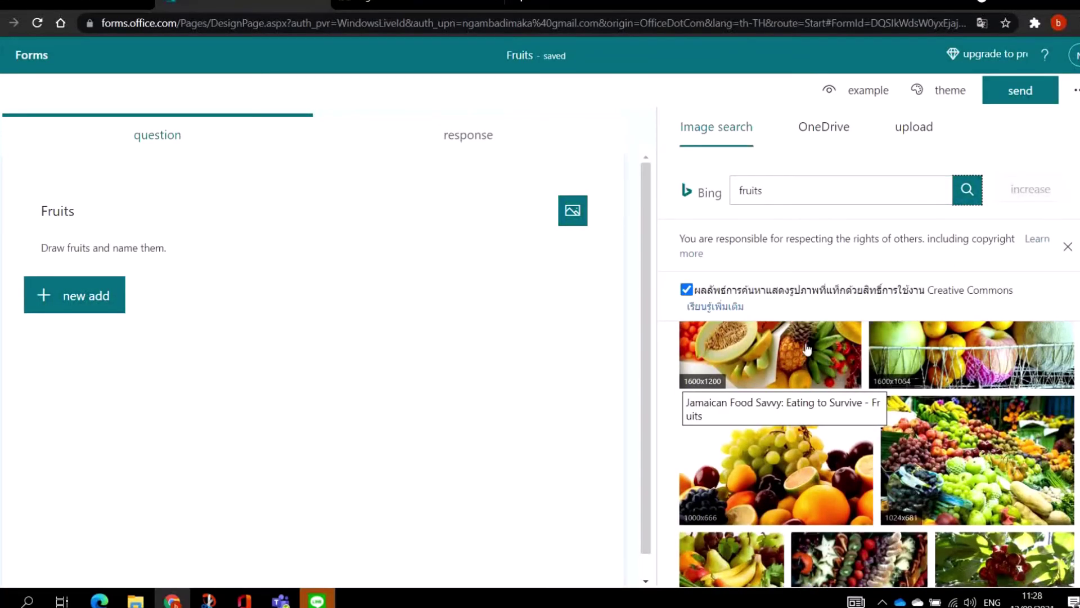
pyautogui.click(966, 428)
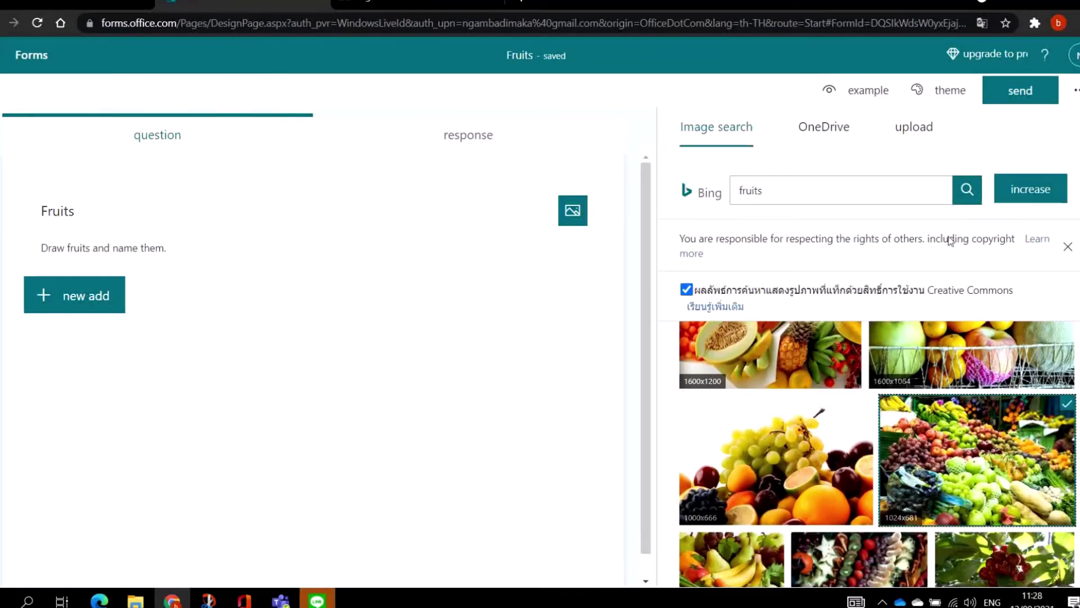
pyautogui.click(1040, 190)
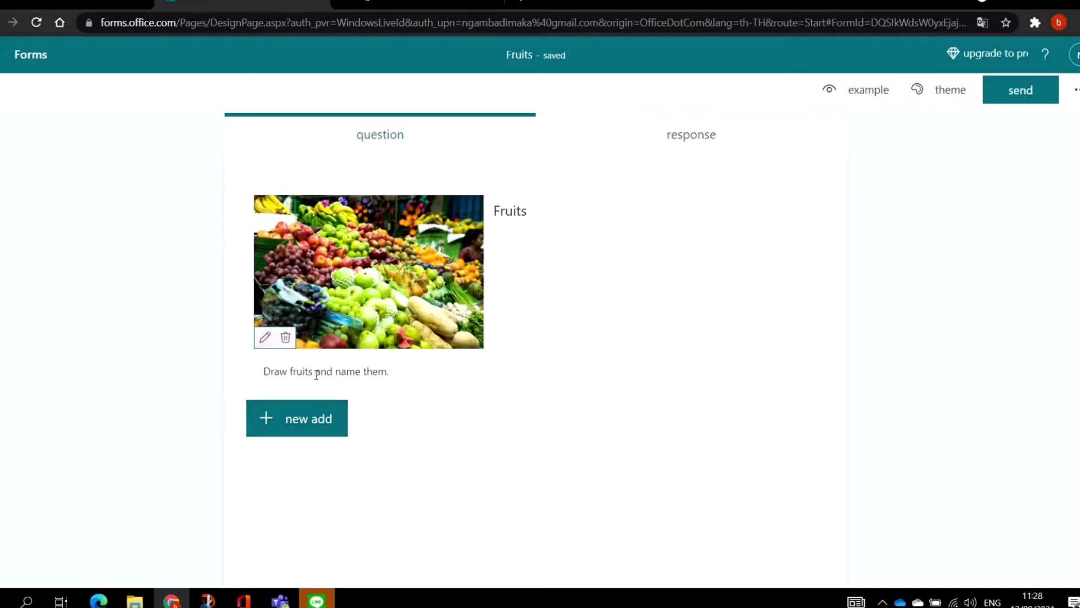
# - Show the available question types, preview the quiz in computer and mobile phone views, and return to editing
pyautogui.click(309, 420)
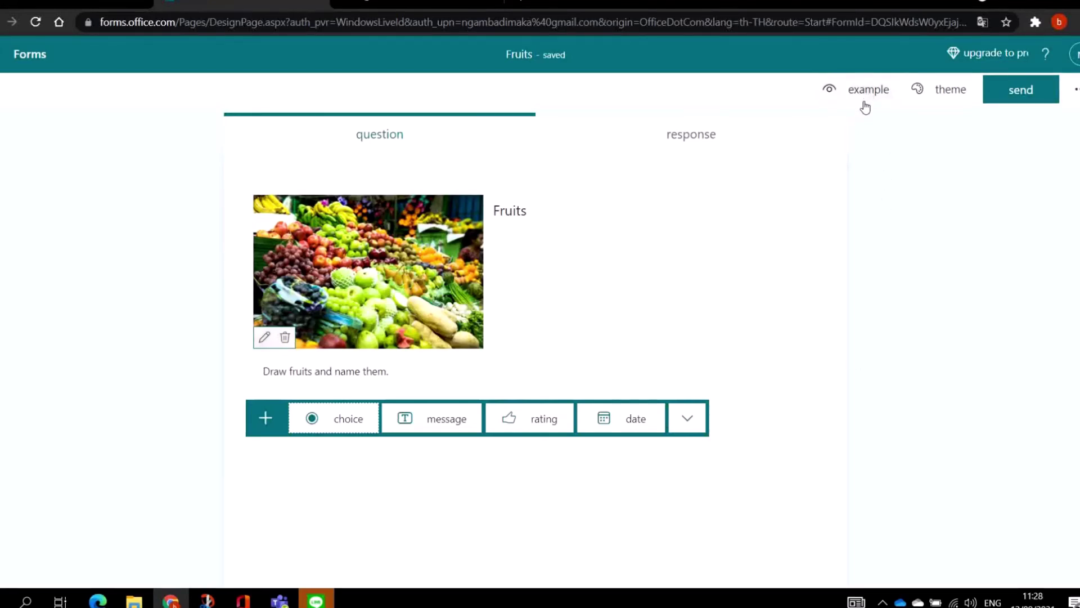
pyautogui.click(887, 91)
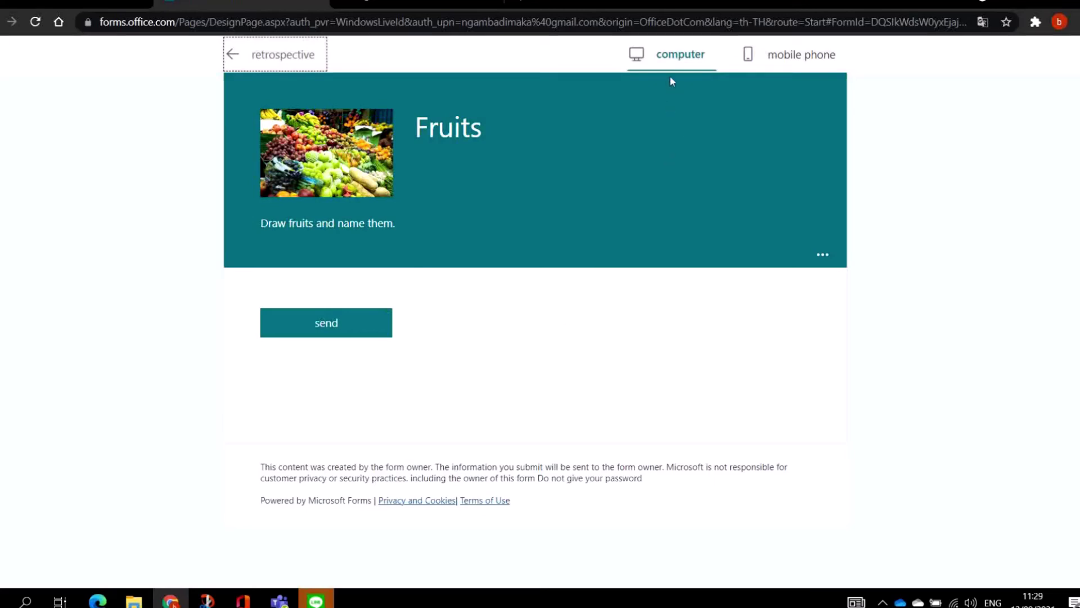
pyautogui.click(785, 55)
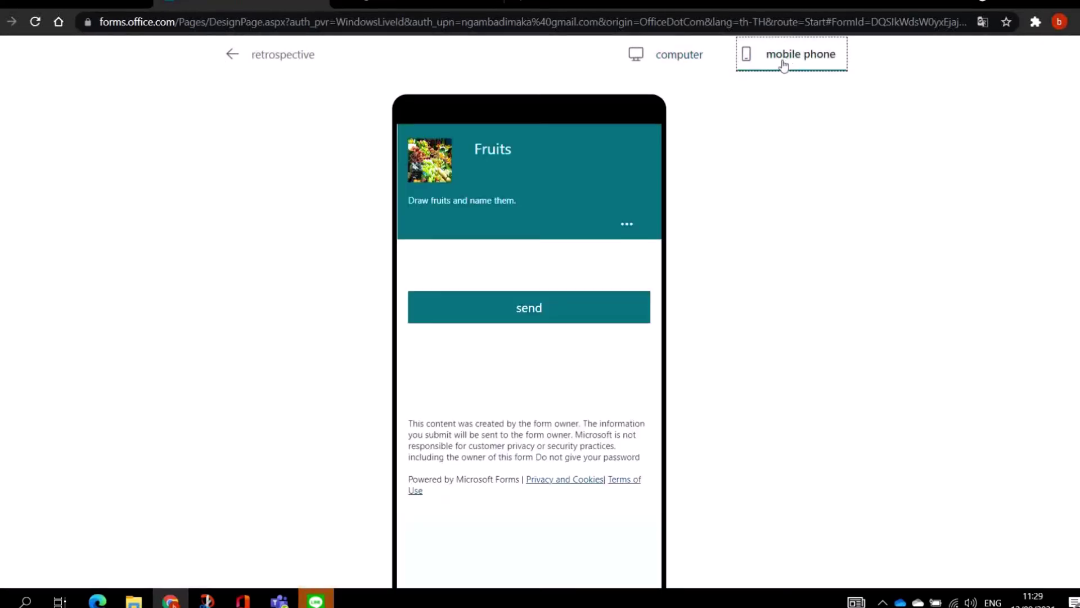
pyautogui.click(692, 54)
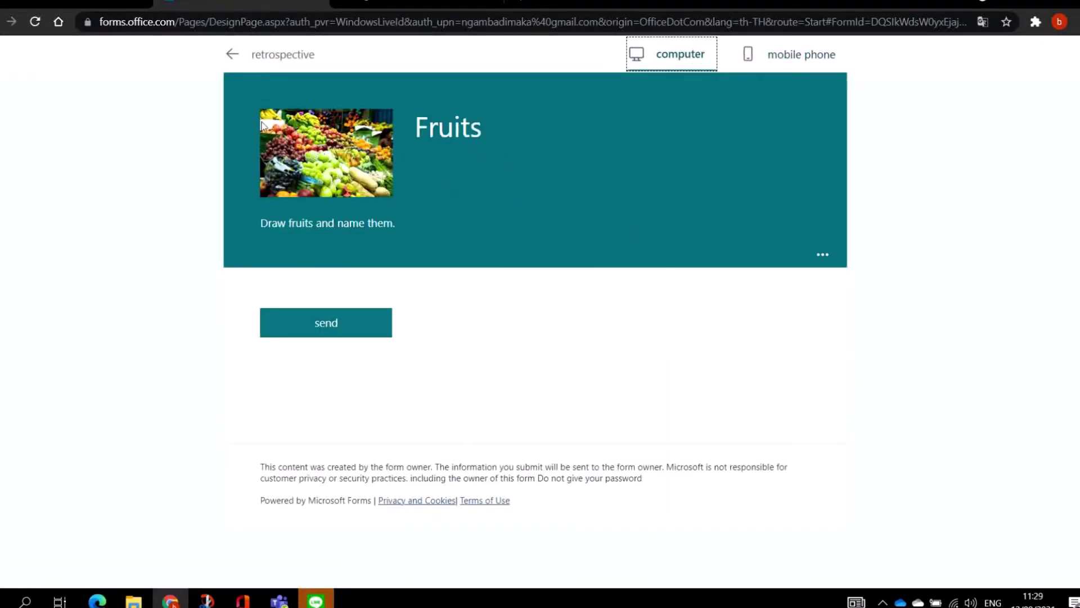
pyautogui.click(231, 56)
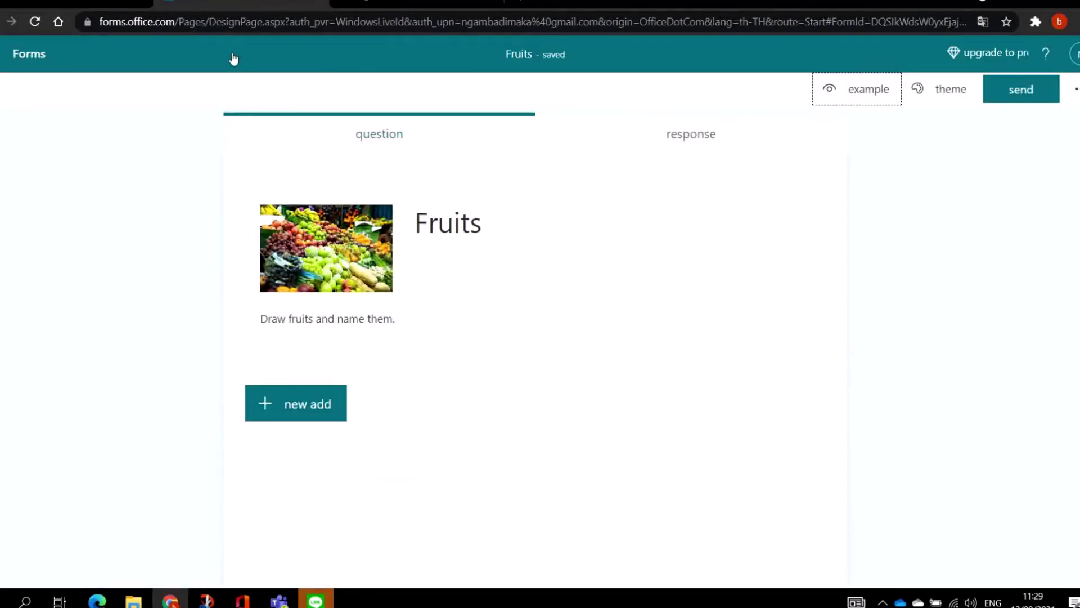
# - Try the bright blue, purple, light green and cloudy landscape themes, and apply the green laboratory theme with coloured flasks to the quiz
pyautogui.click(949, 90)
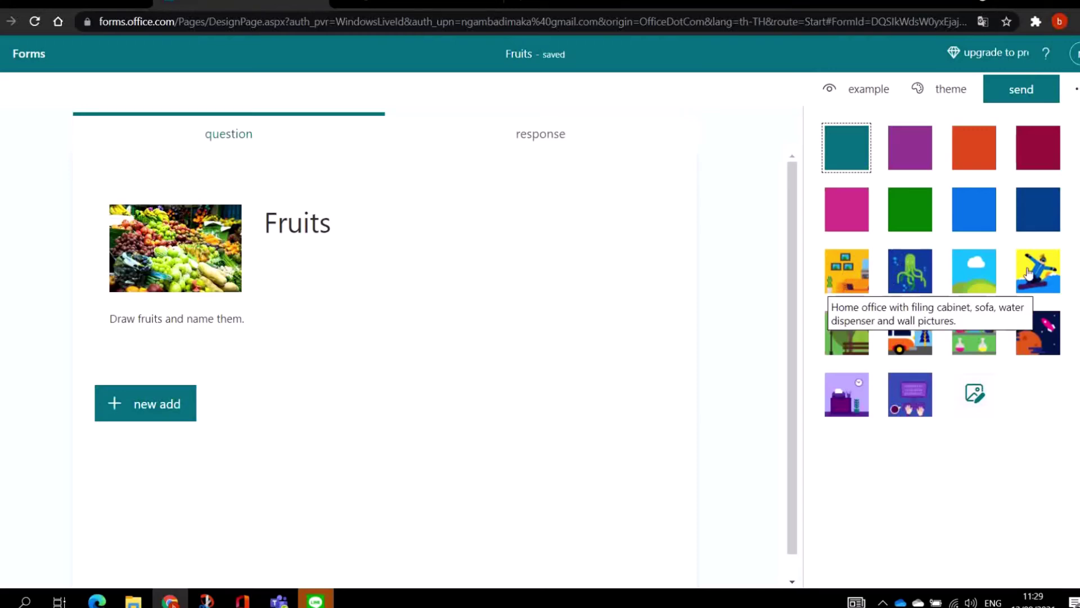
pyautogui.click(974, 209)
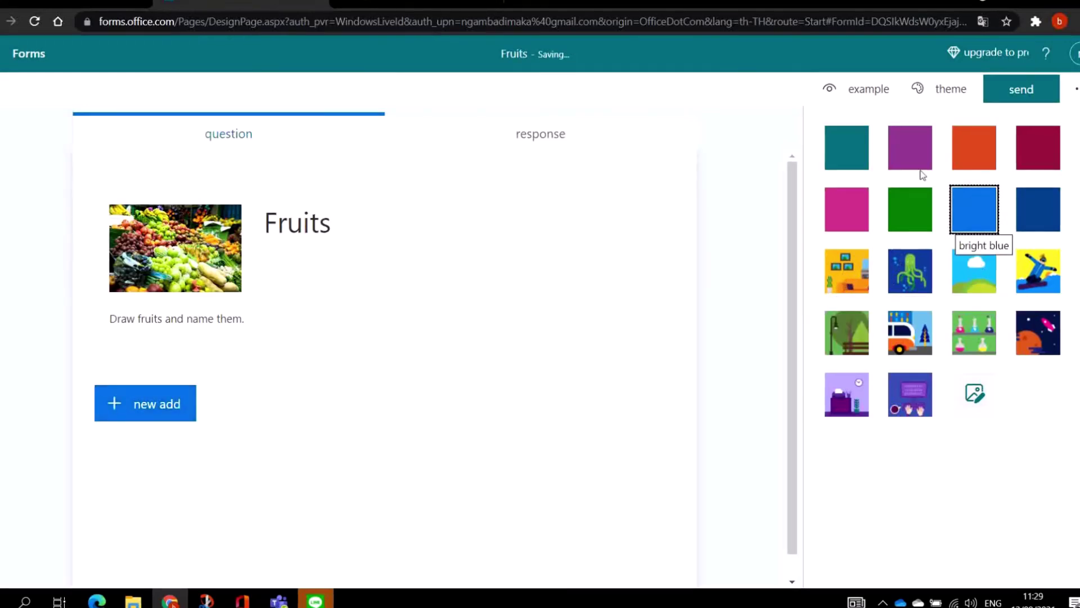
pyautogui.click(911, 149)
pyautogui.click(920, 213)
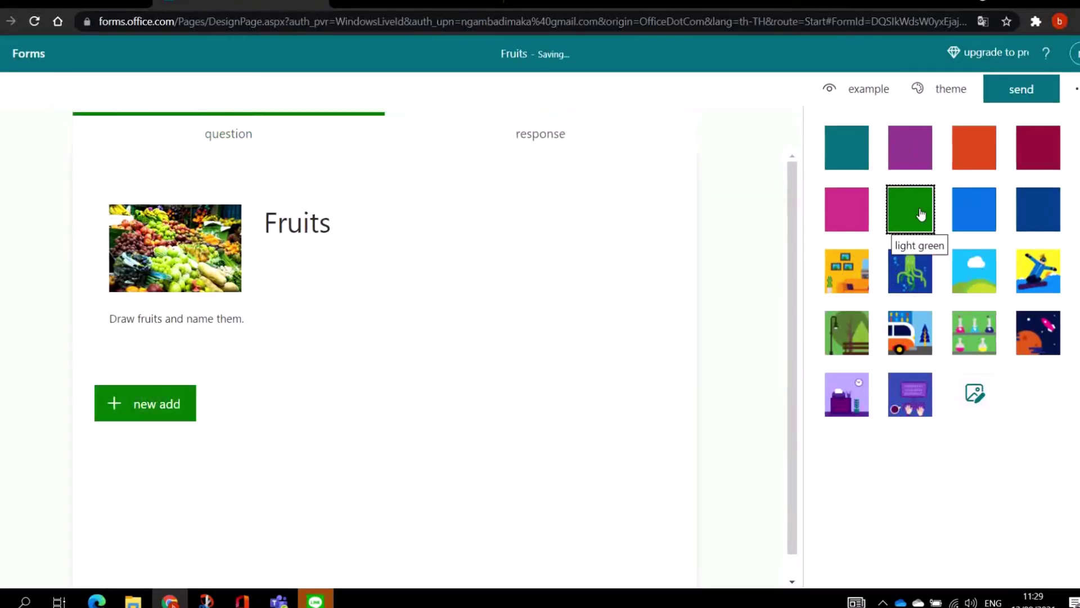
pyautogui.click(980, 280)
pyautogui.click(971, 335)
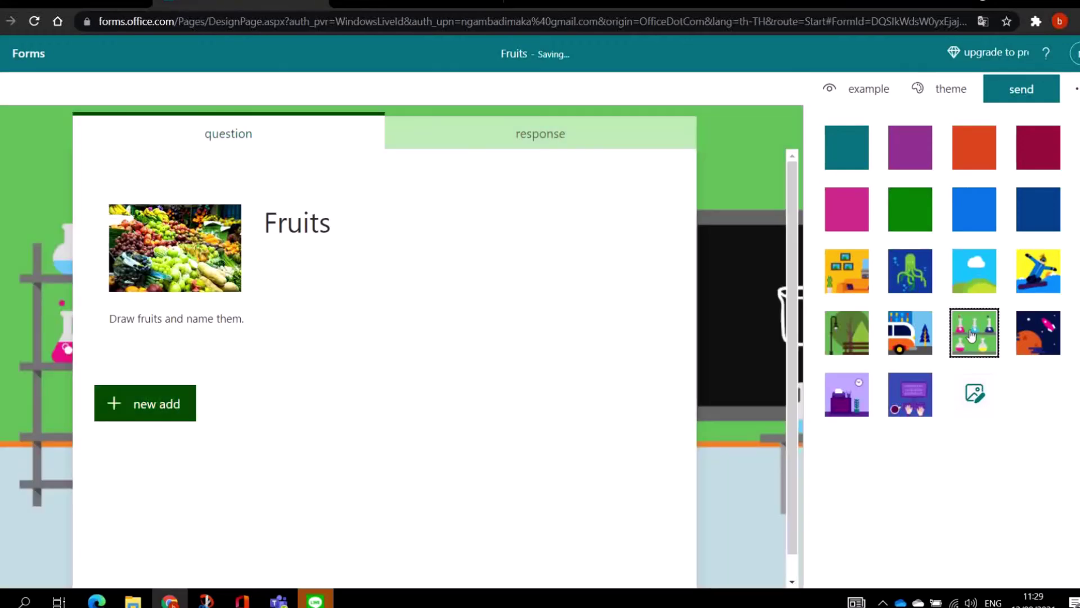
# - Enable the short URL for collecting responses, copy the quiz link, and show the quiz's additional options
pyautogui.click(1034, 93)
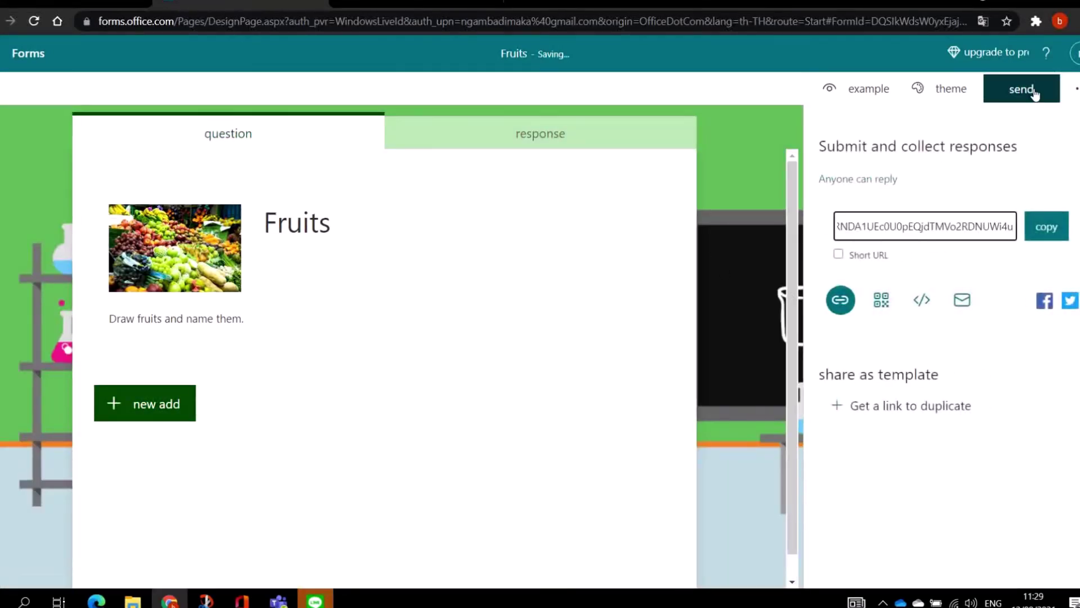
pyautogui.click(838, 254)
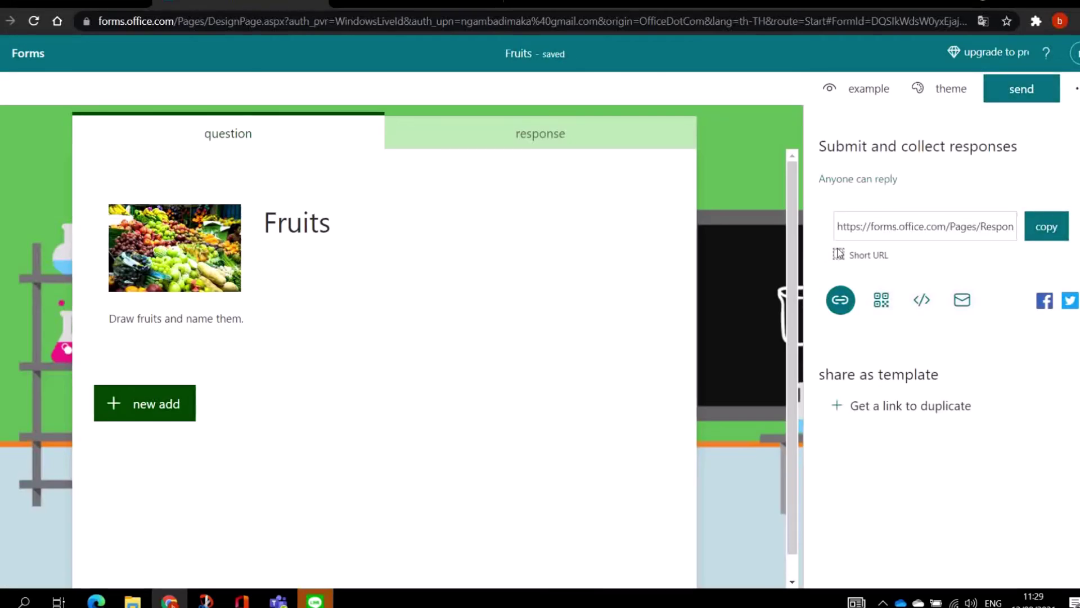
pyautogui.click(1065, 225)
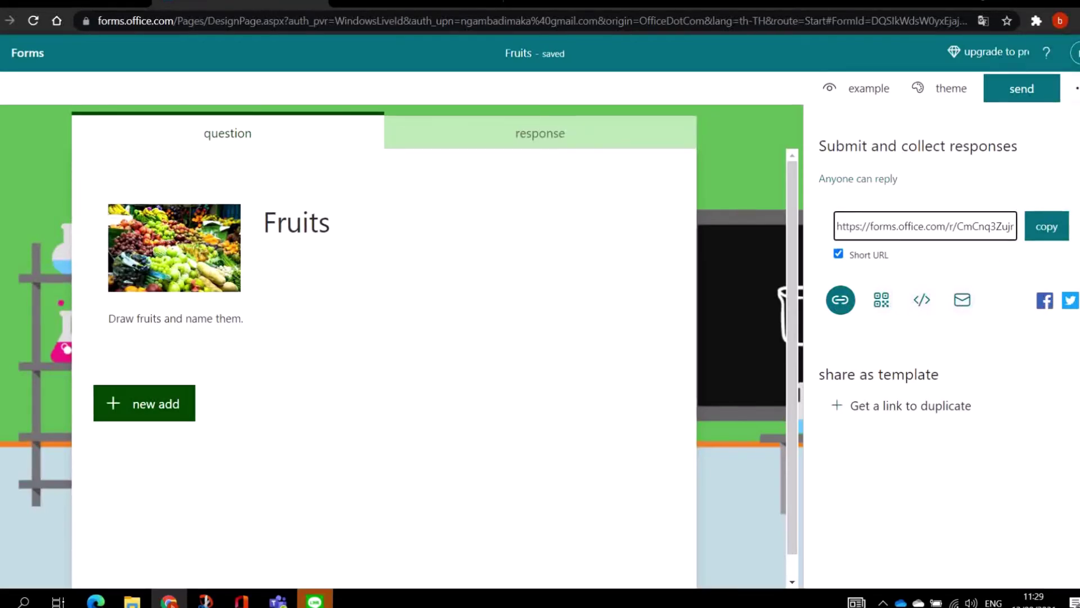
pyautogui.click(1076, 88)
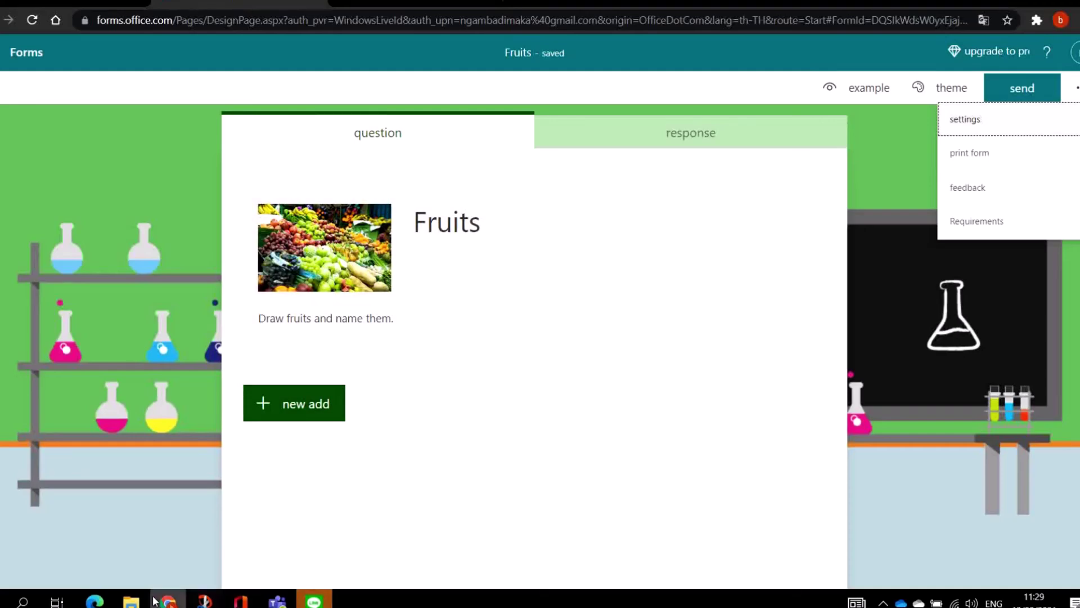
# - Return to the Forms start page, open the "Understanding Student Engagements in Online Learning." form and review all its questions
pyautogui.click(17, 53)
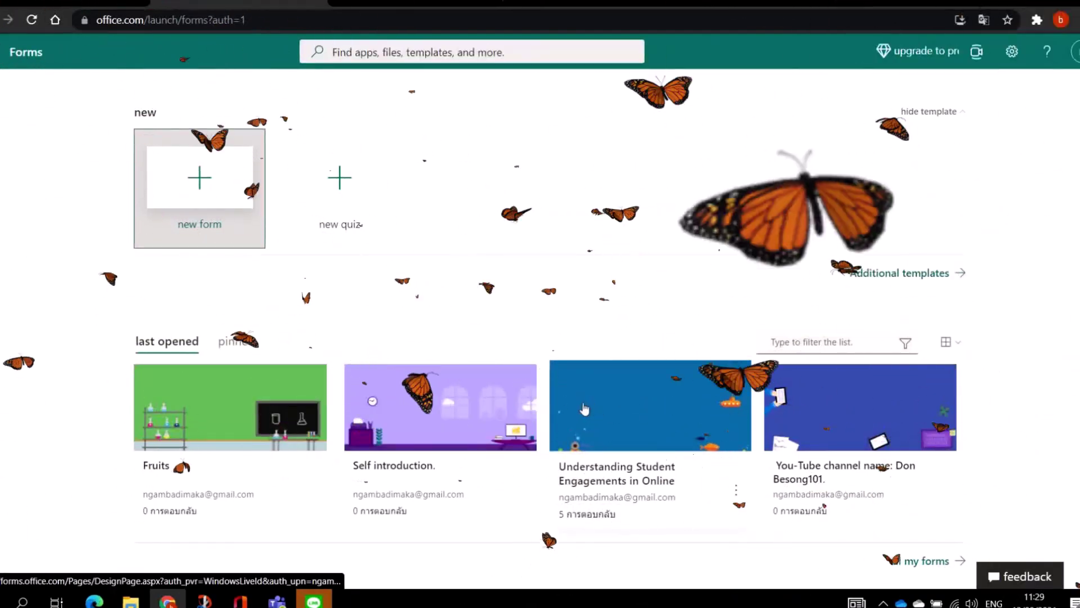
pyautogui.click(616, 425)
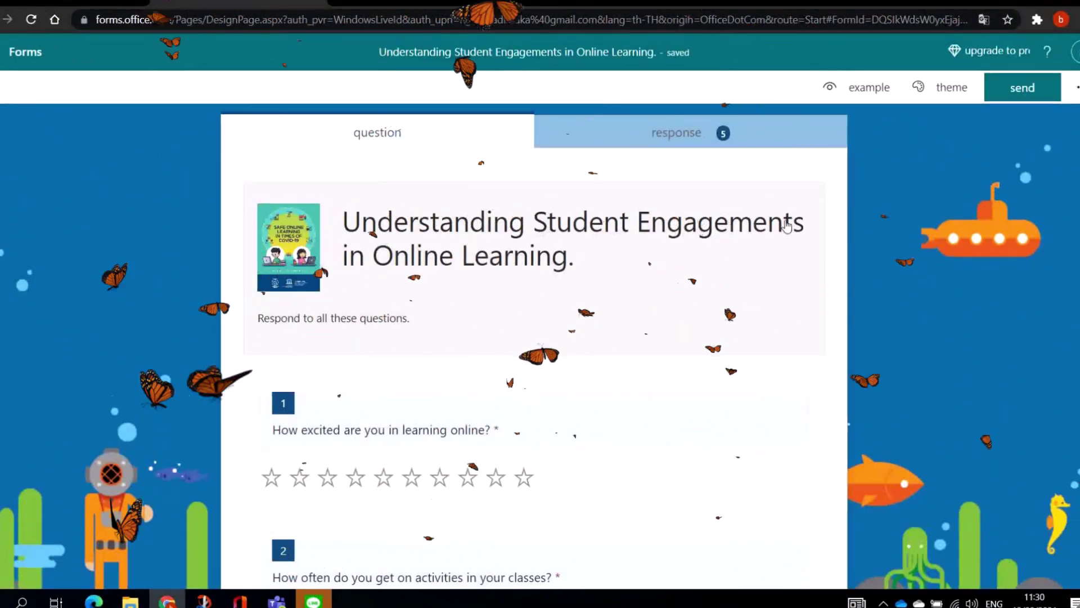
pyautogui.scroll(-4, 756, 357)
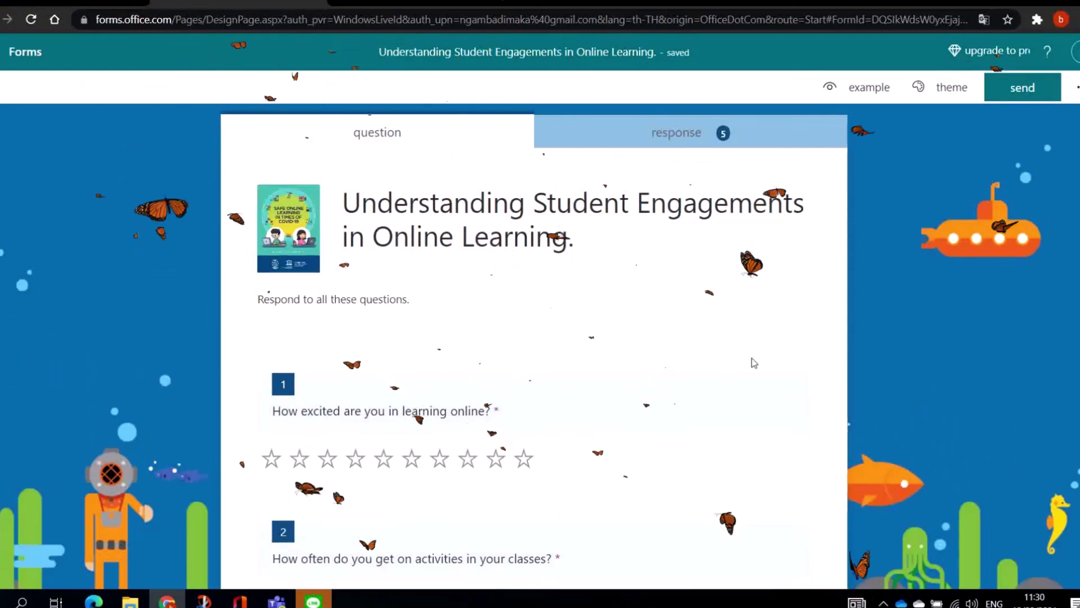
pyautogui.scroll(-7, 741, 356)
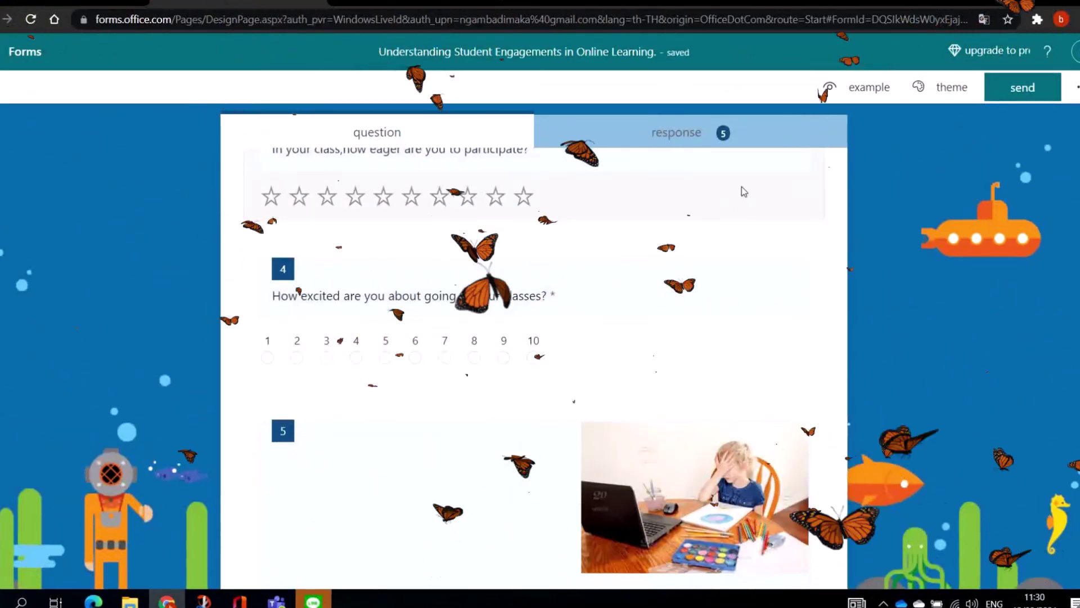
pyautogui.scroll(-9, 741, 187)
pyautogui.scroll(-18, 730, 251)
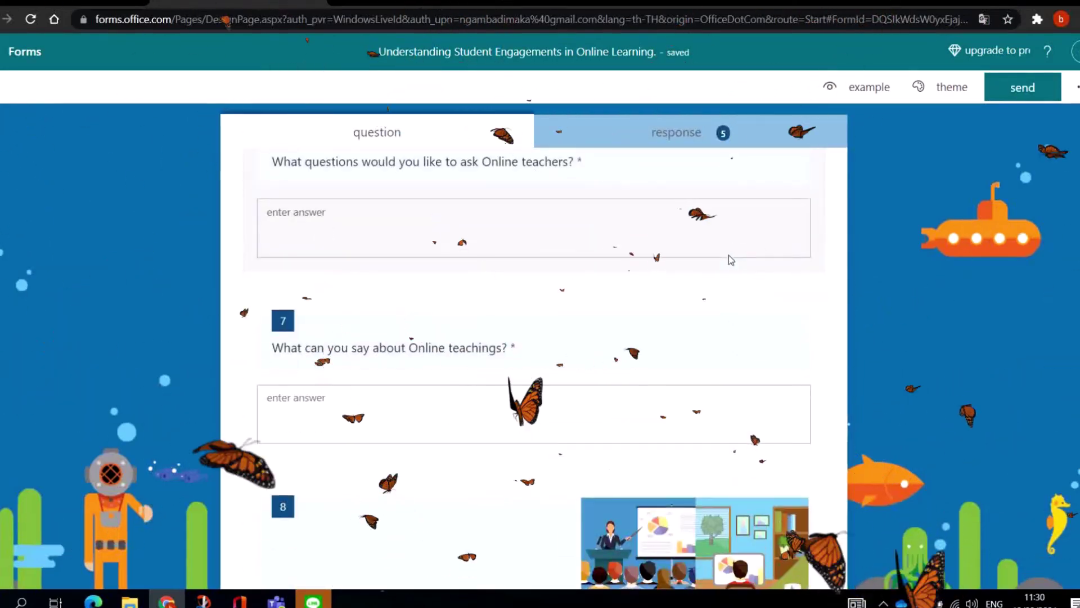
pyautogui.scroll(-4, 725, 269)
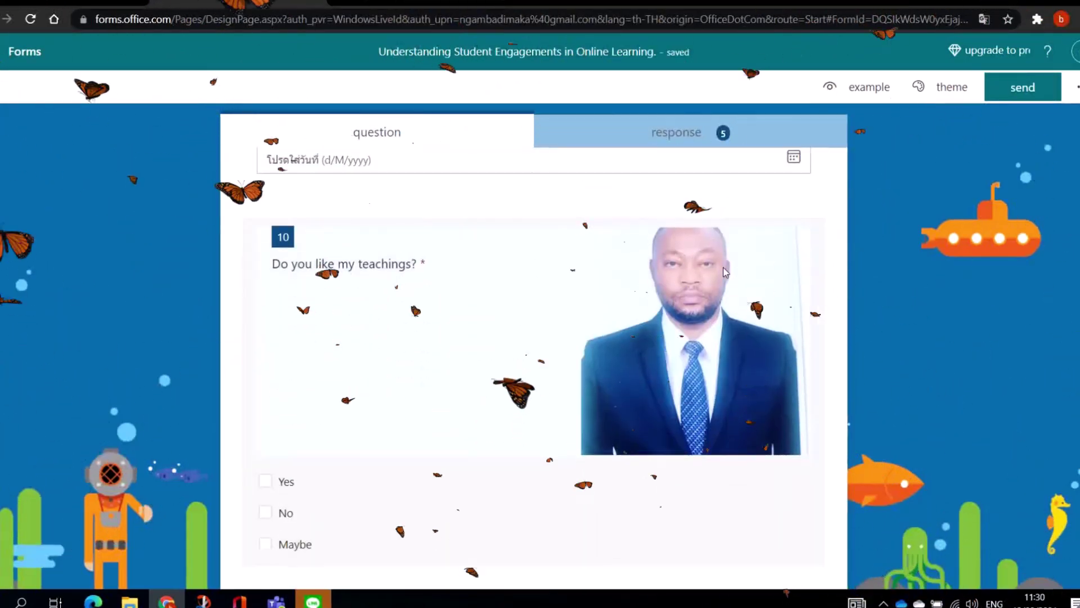
pyautogui.scroll(11, 702, 295)
pyautogui.scroll(20, 702, 296)
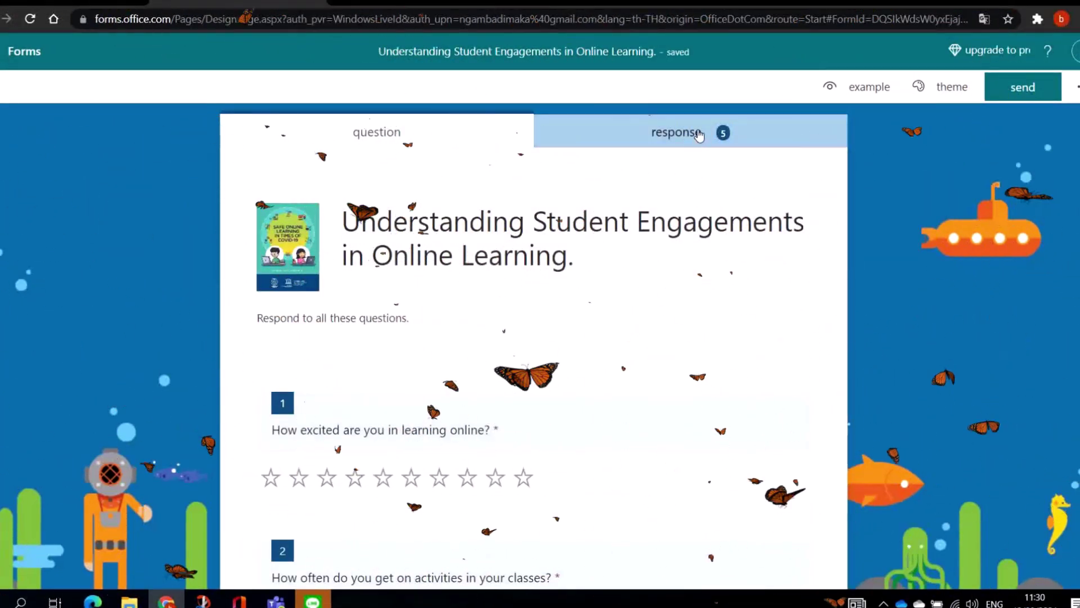
# - Examine the form's response summary, including the ratings, written answers, dates and choice chart for each question
pyautogui.click(699, 135)
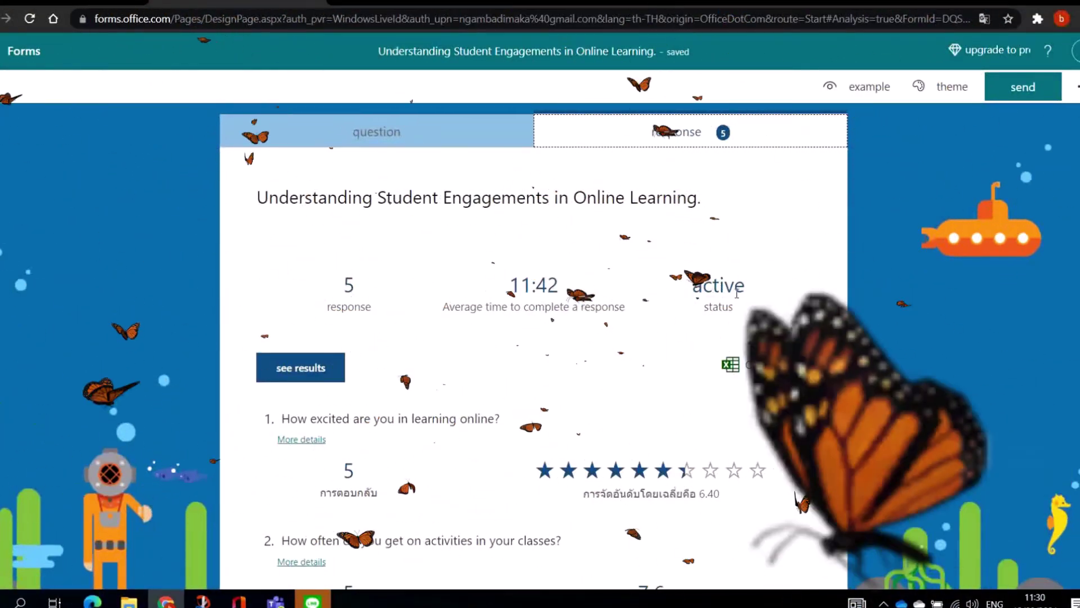
pyautogui.scroll(-3, 248, 305)
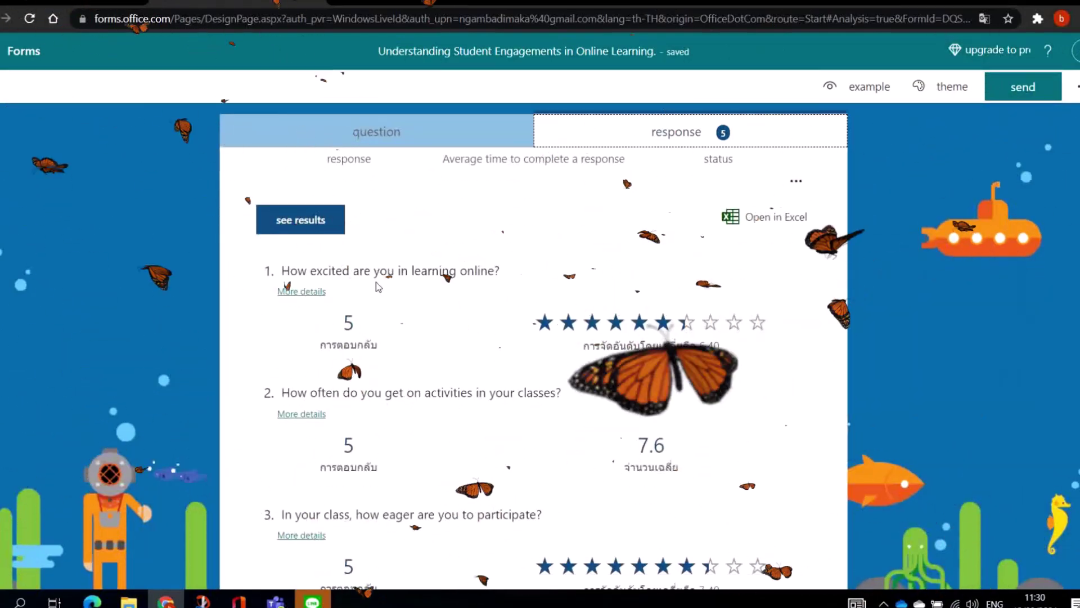
pyautogui.scroll(-4, 358, 322)
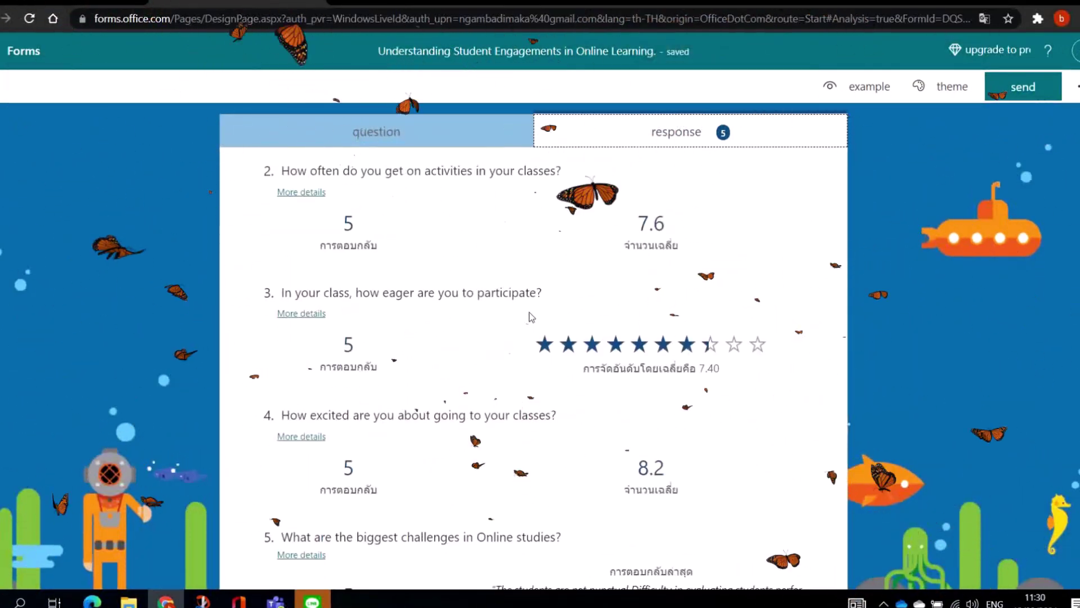
pyautogui.scroll(-10, 611, 285)
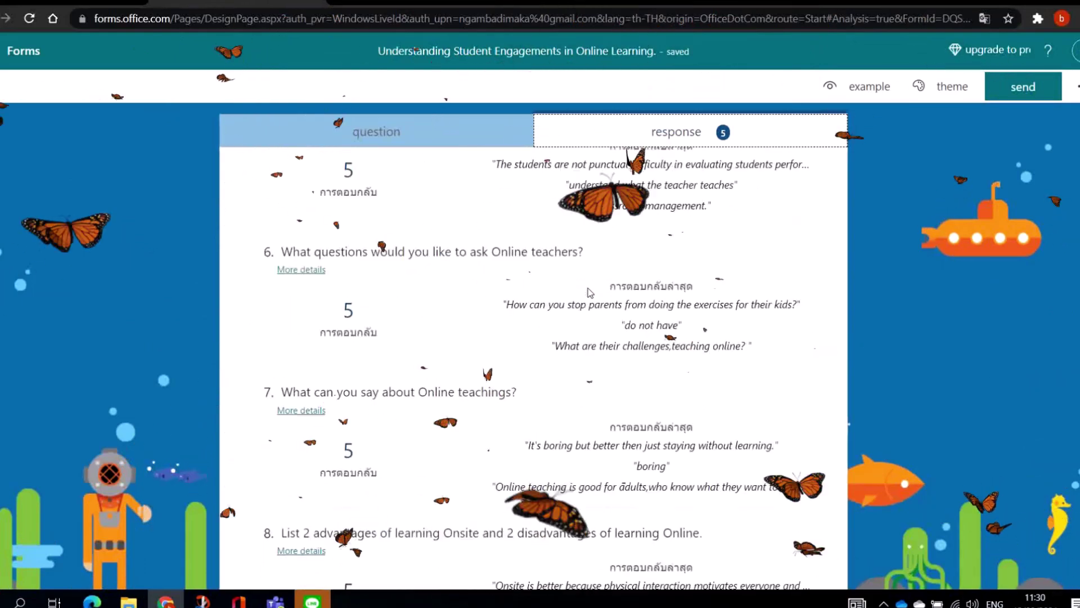
pyautogui.scroll(-4, 587, 292)
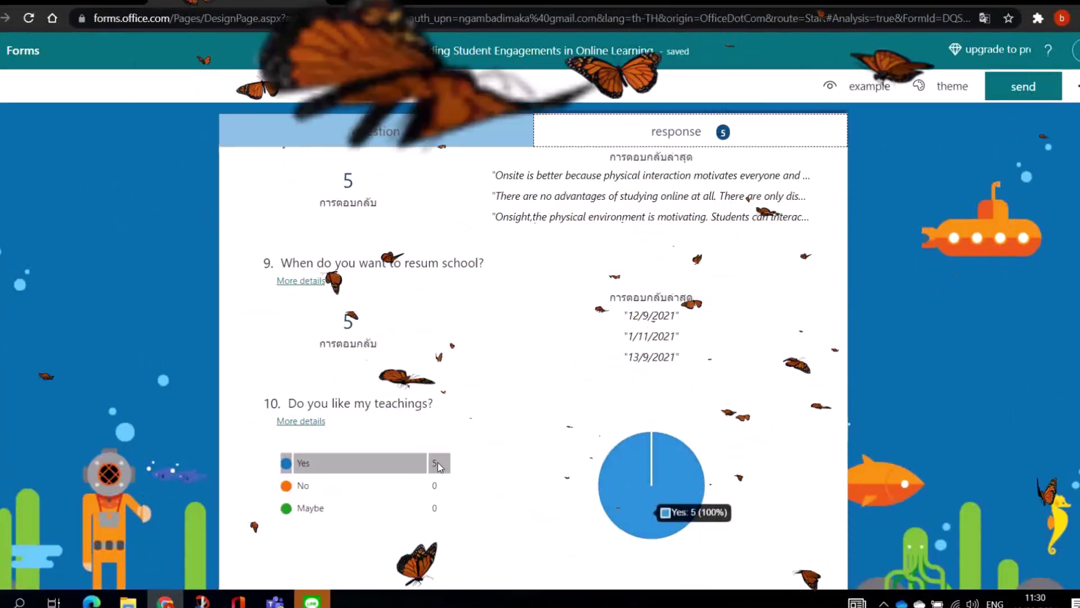
pyautogui.scroll(3, 541, 433)
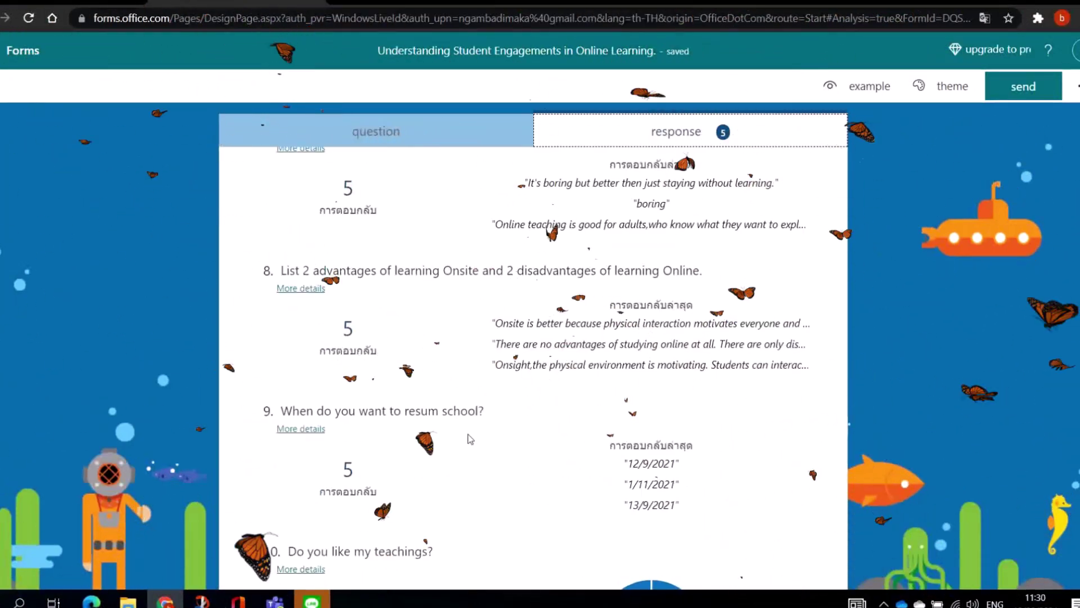
pyautogui.scroll(9, 518, 406)
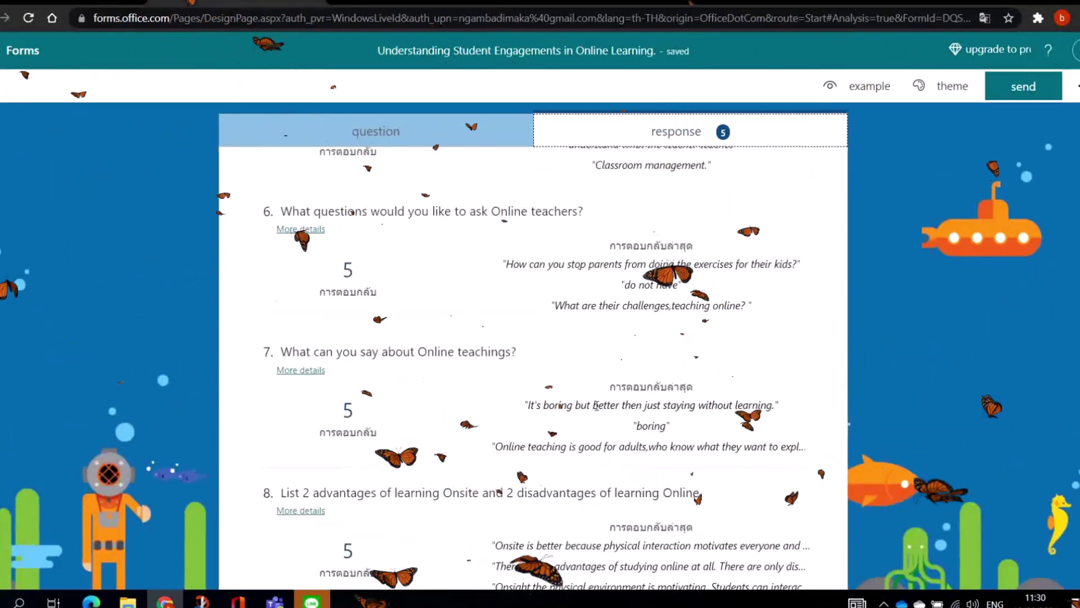
pyautogui.scroll(9, 598, 406)
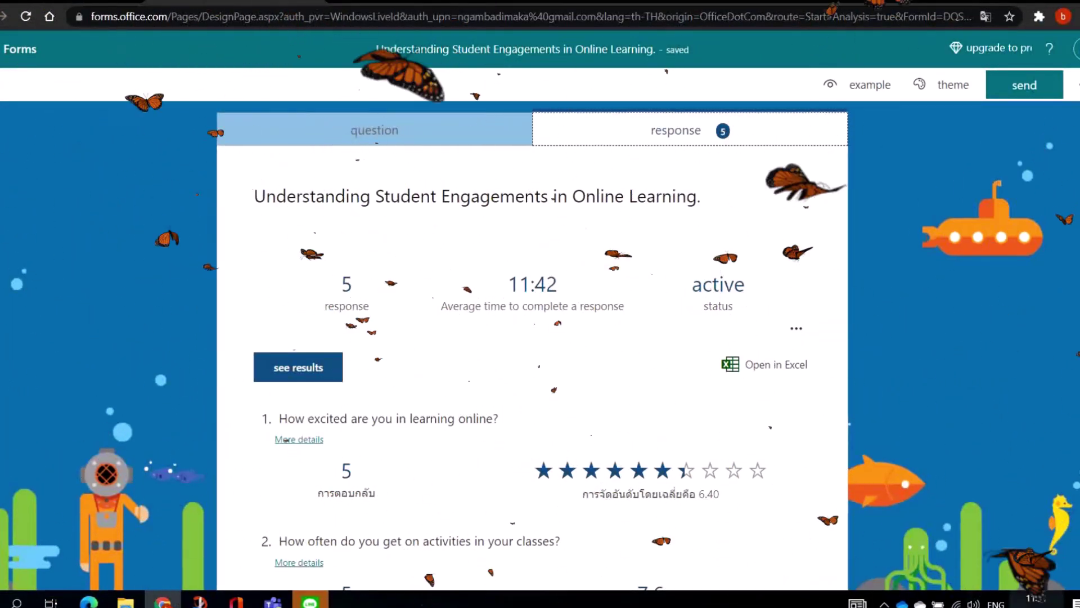
pyautogui.click(885, 603)
pyautogui.click(842, 548)
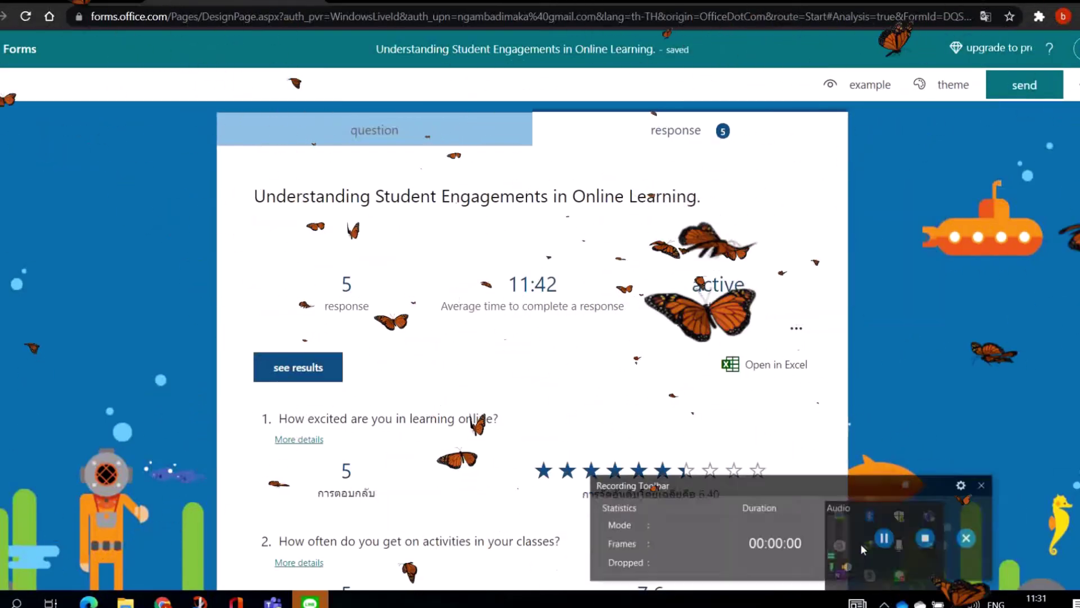